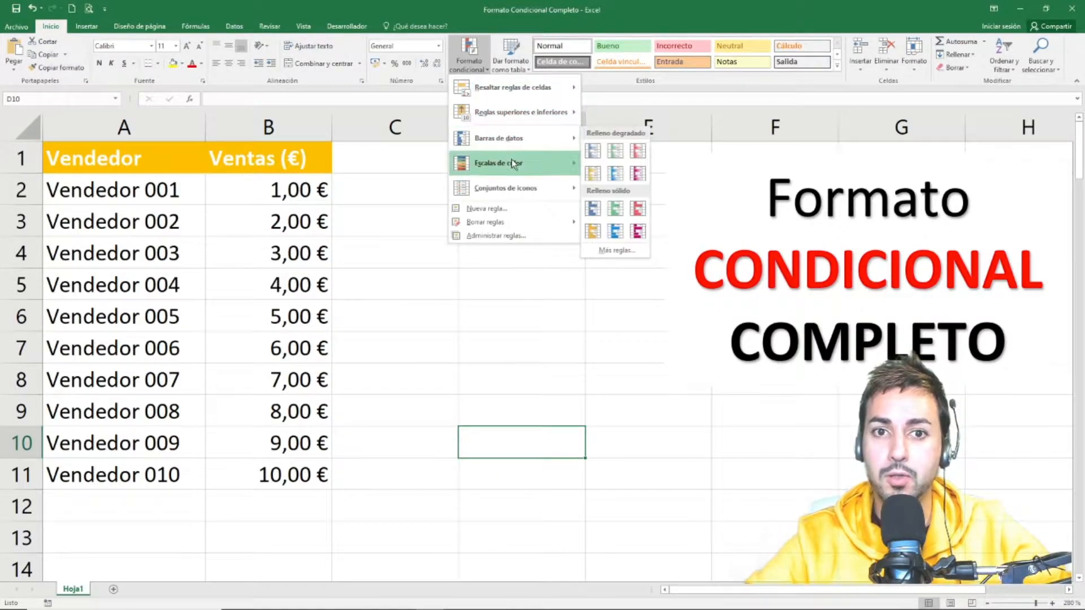
mouse_move(518, 188)
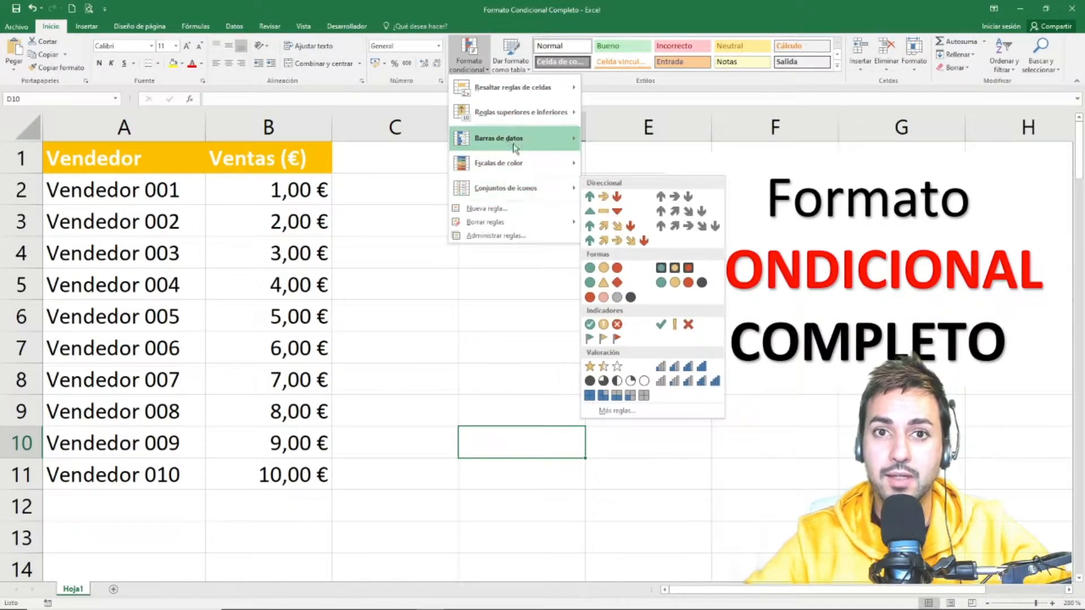
mouse_move(511, 89)
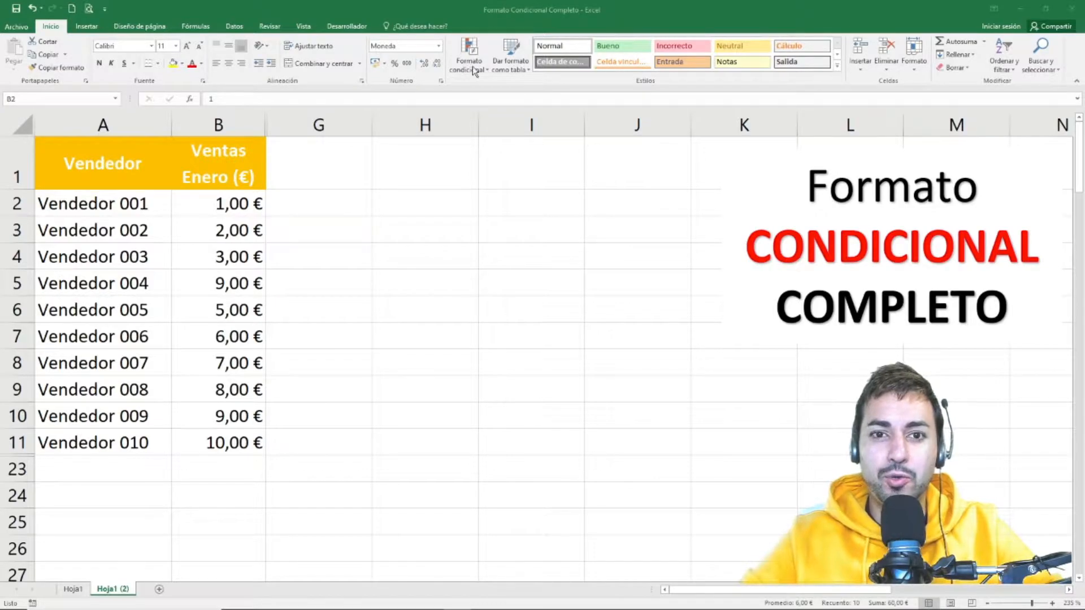
left_click(473, 63)
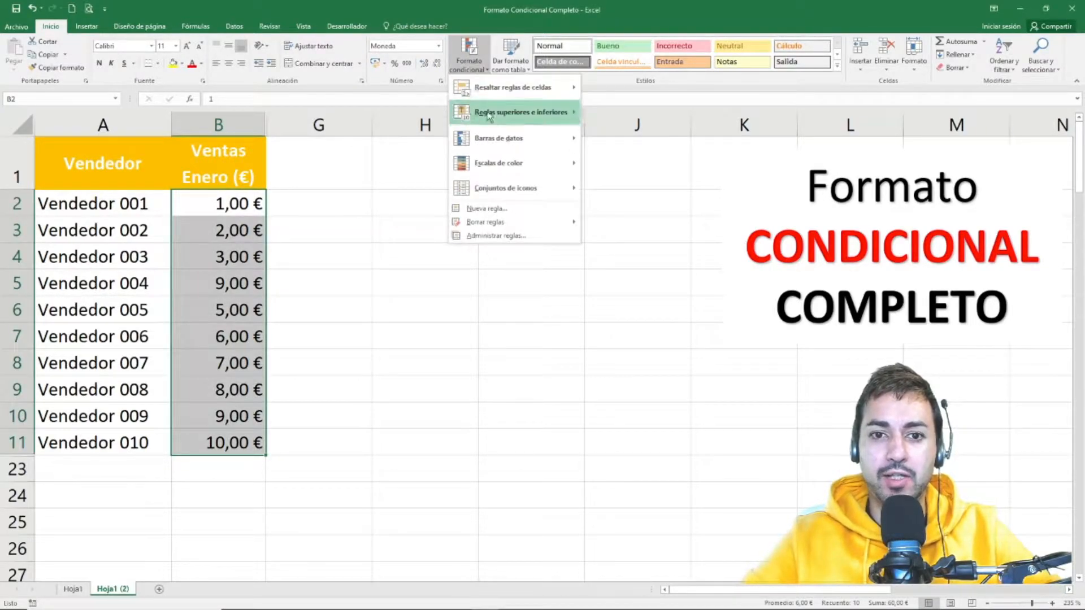
mouse_move(505, 192)
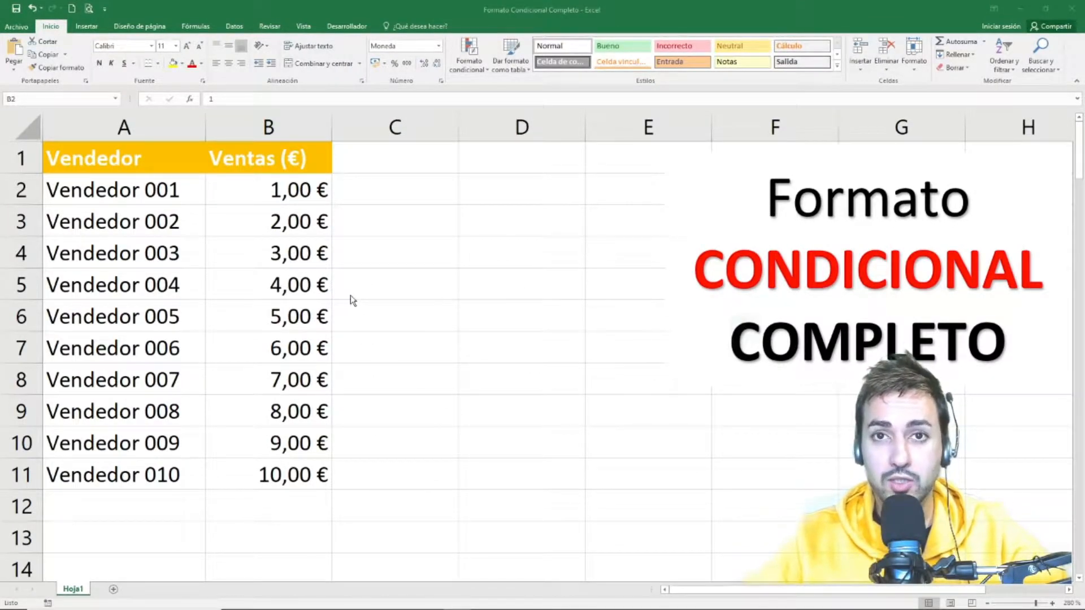
Start a conditional formatting highlight rule of the type "Es mayor que" for the sales values in B2:B11
left_click(283, 195)
left_click_drag(286, 226, 282, 478)
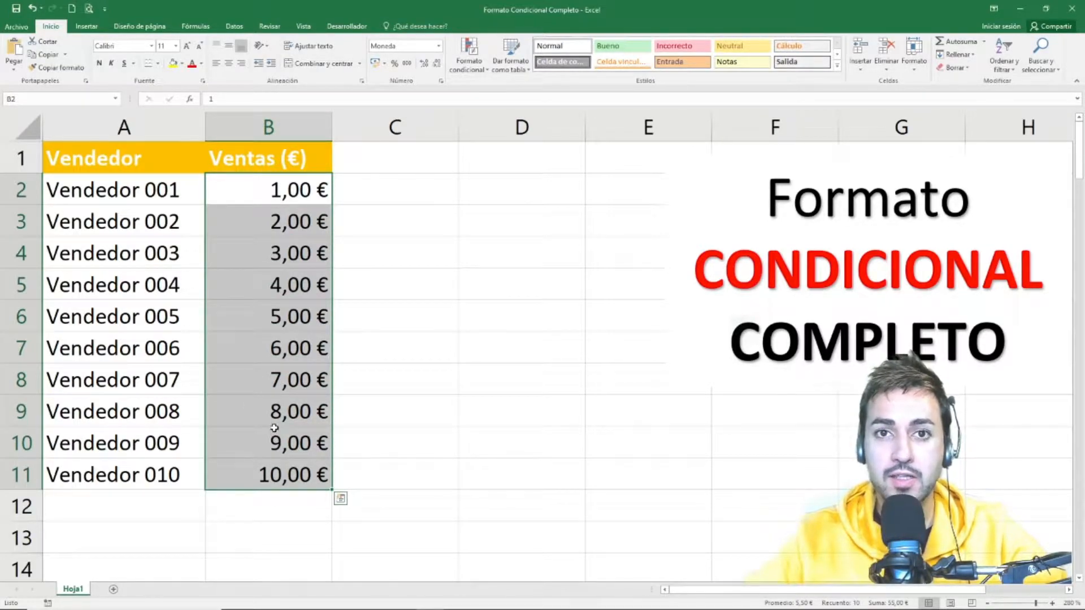
left_click(468, 68)
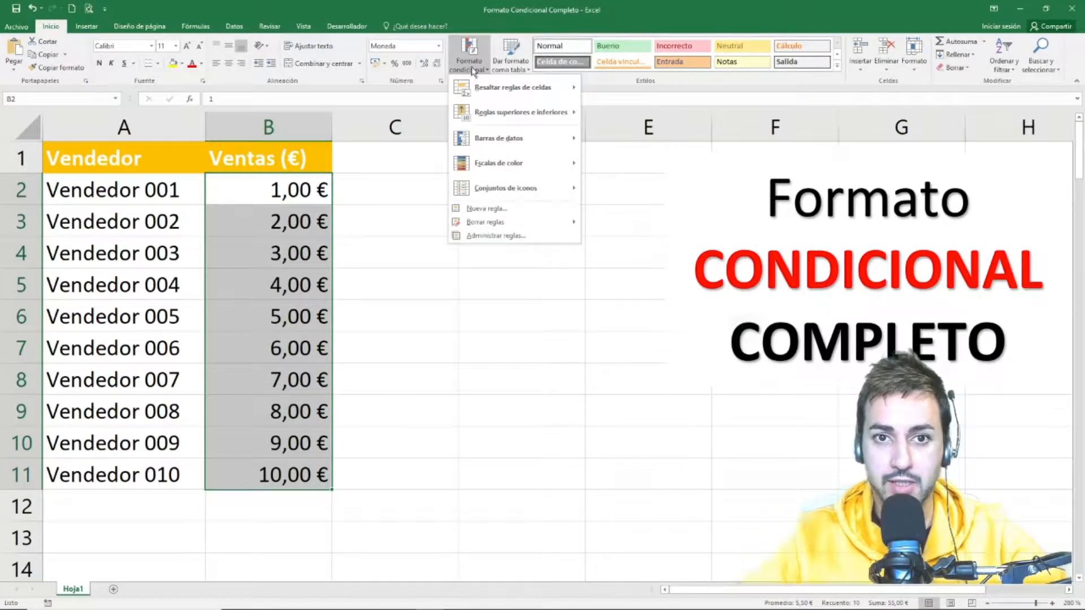
mouse_move(525, 92)
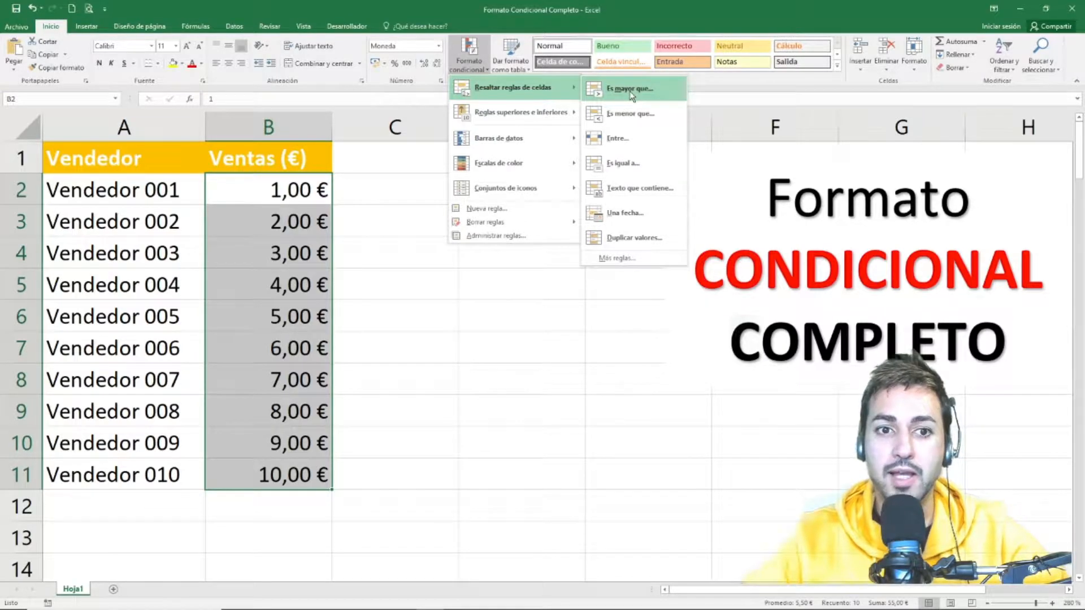
left_click(649, 87)
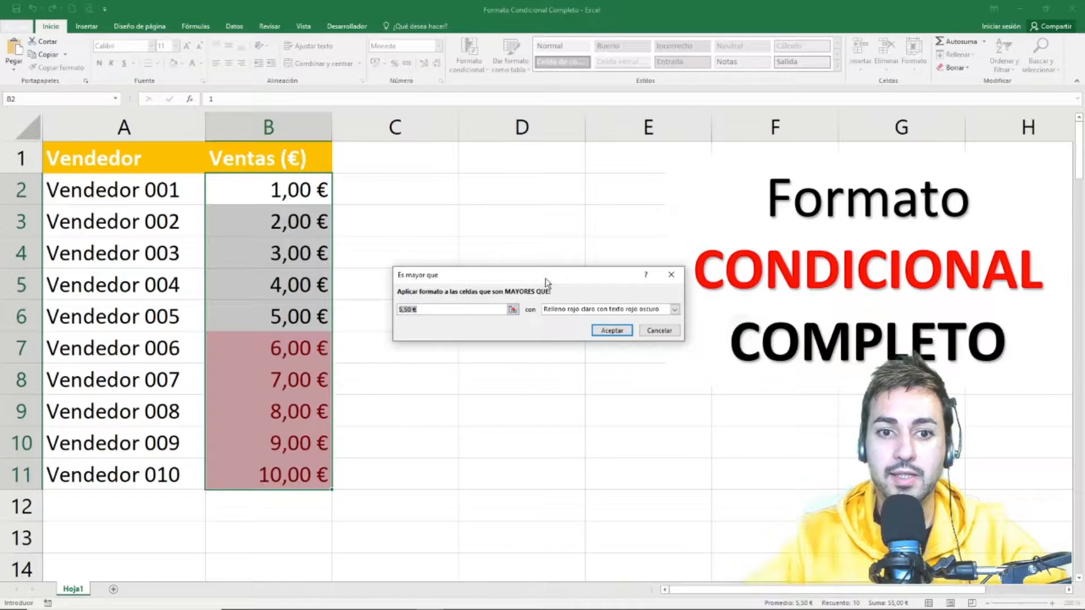
left_click_drag(545, 275, 599, 182)
left_click(469, 216)
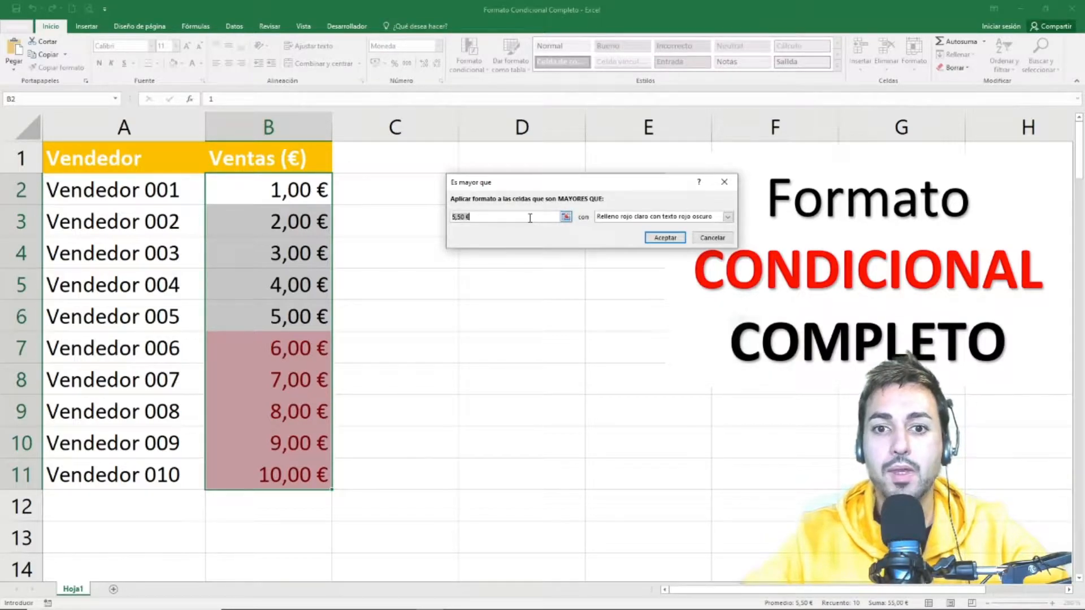
Try the green fill, light red fill and red border presets for the rule, returning to "Relleno rojo claro con texto rojo oscuro"
left_click(631, 218)
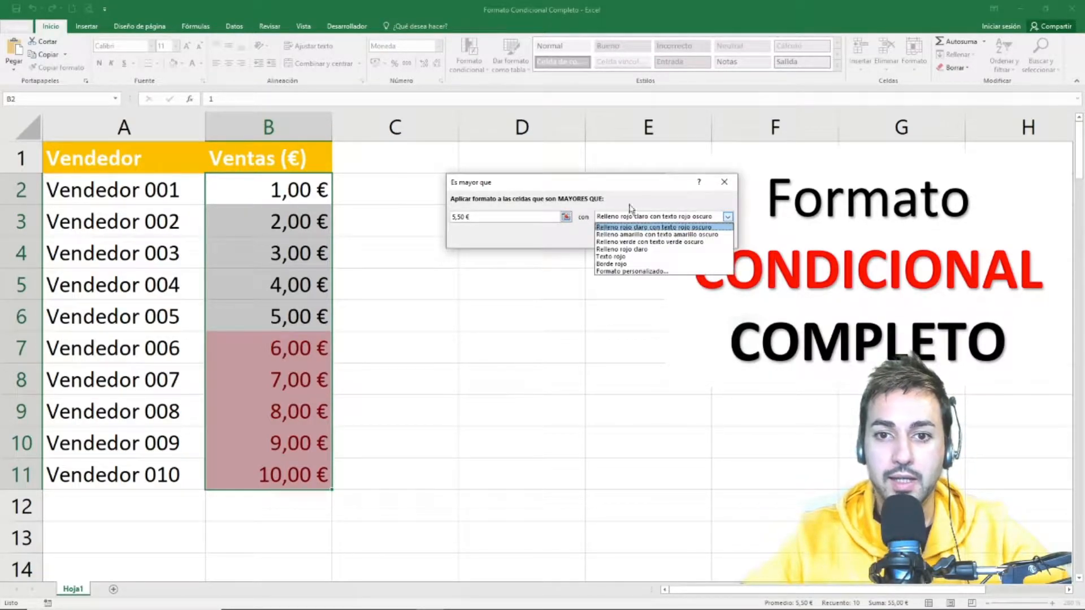
left_click(618, 242)
left_click(617, 218)
left_click(622, 250)
left_click(621, 218)
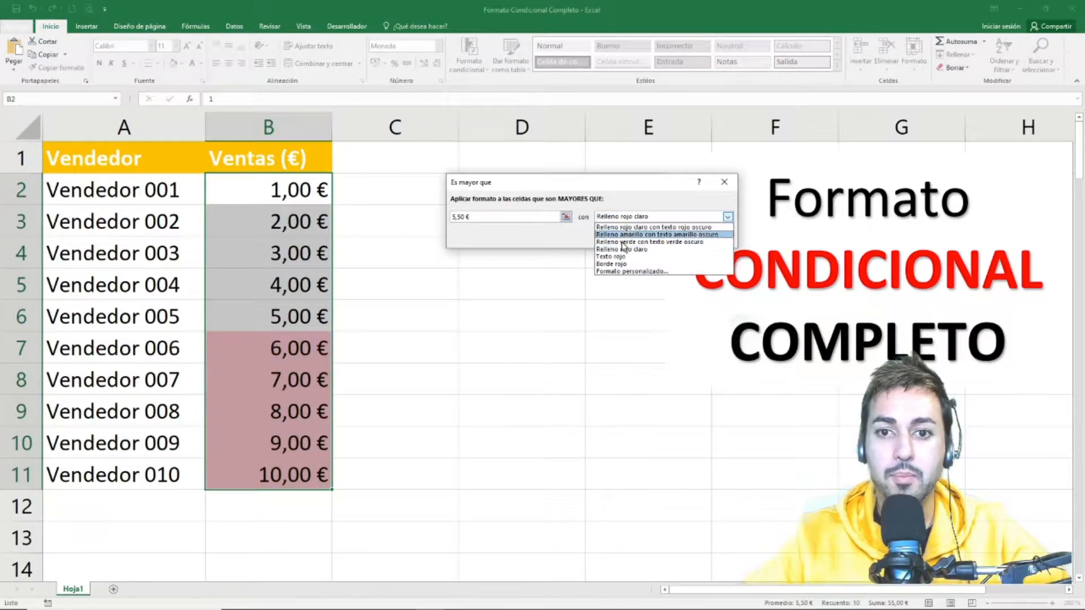
left_click(616, 257)
left_click(619, 218)
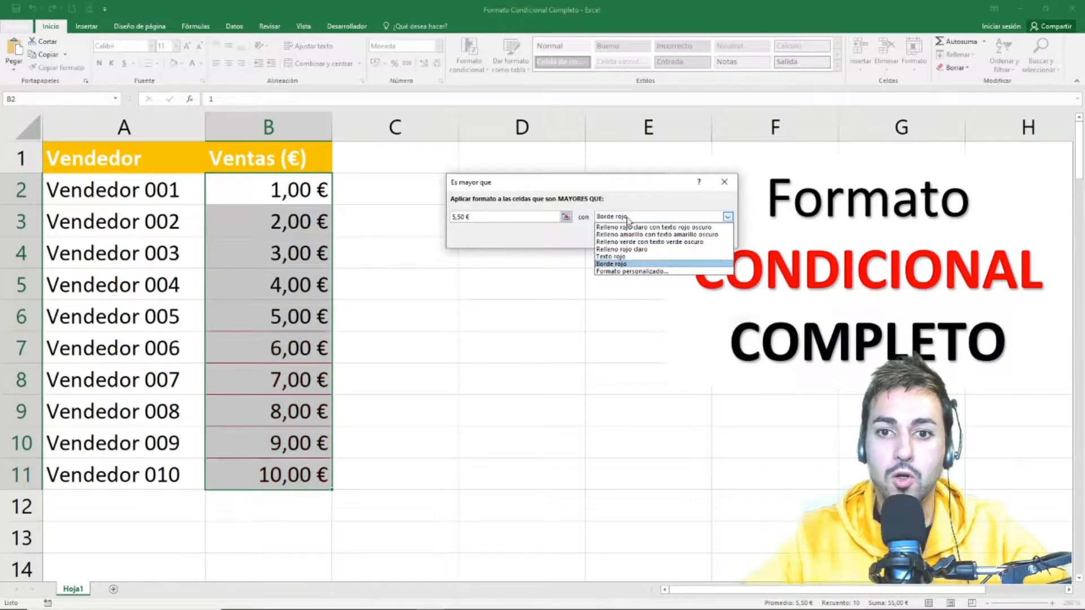
left_click(619, 225)
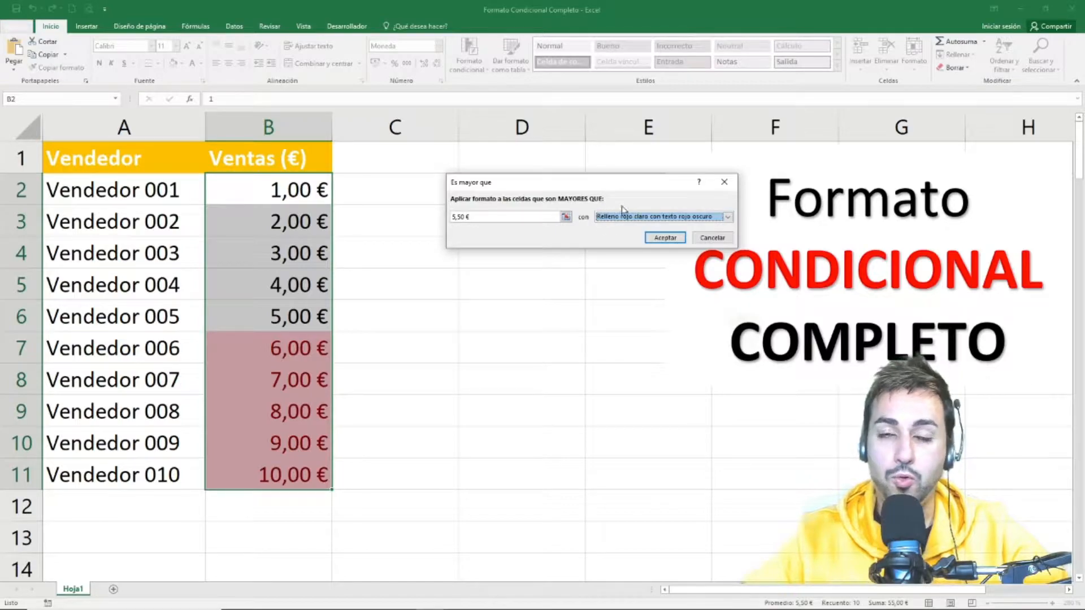
Examine the number, font, border and fill options of the rule's custom format, and close them without choosing any
left_click(622, 217)
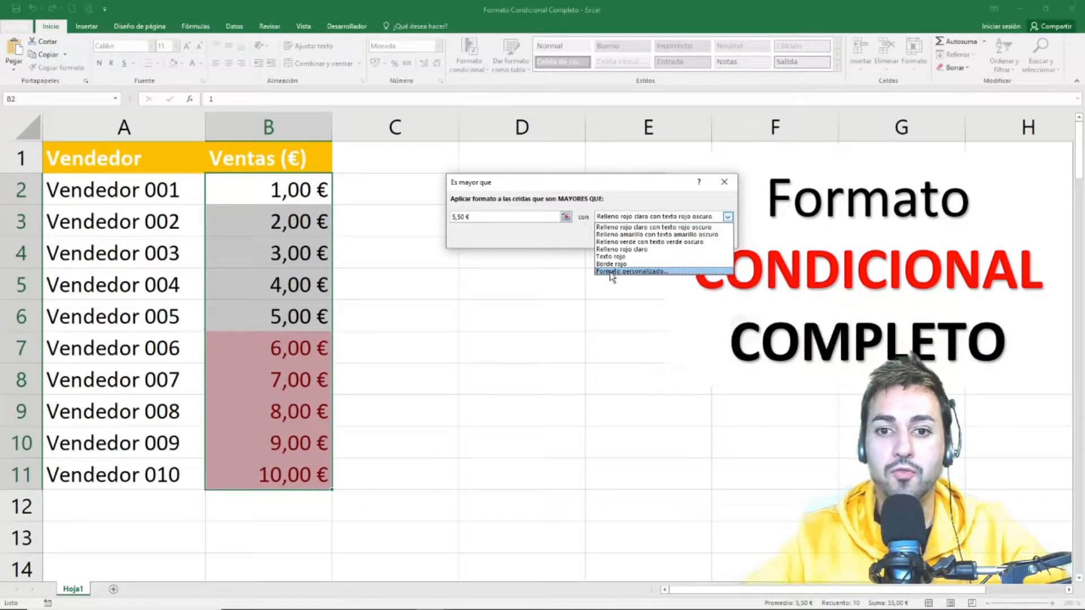
left_click(657, 271)
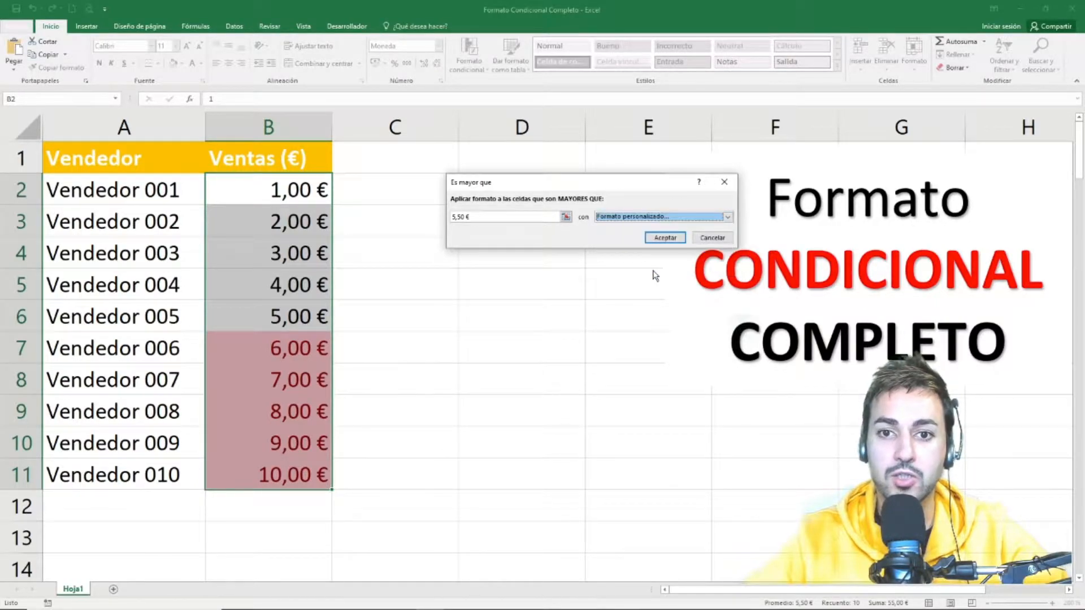
left_click_drag(543, 155, 737, 255)
left_click(602, 271)
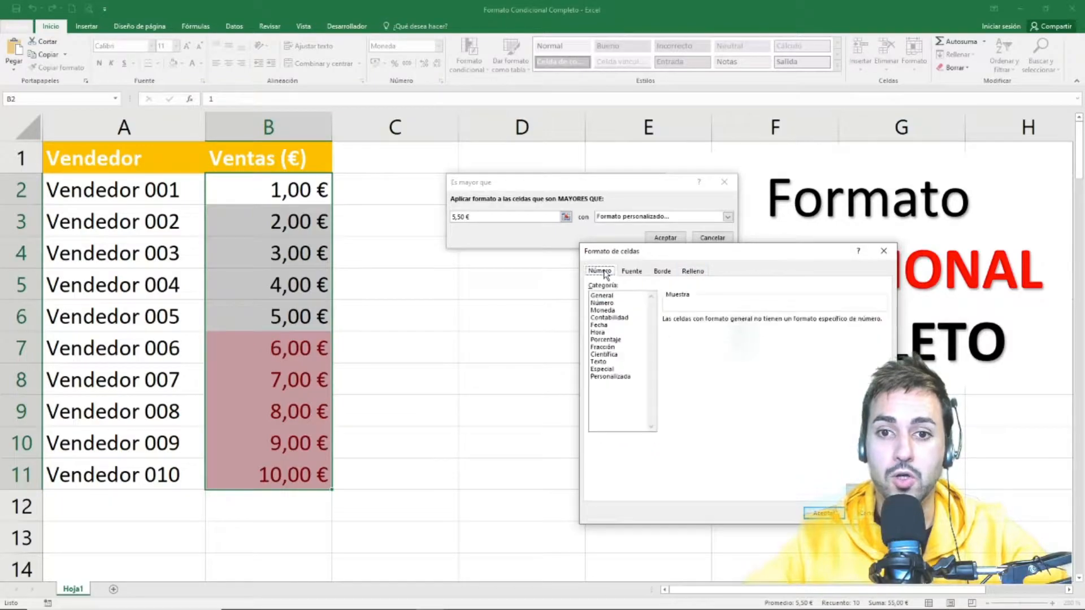
left_click(632, 274)
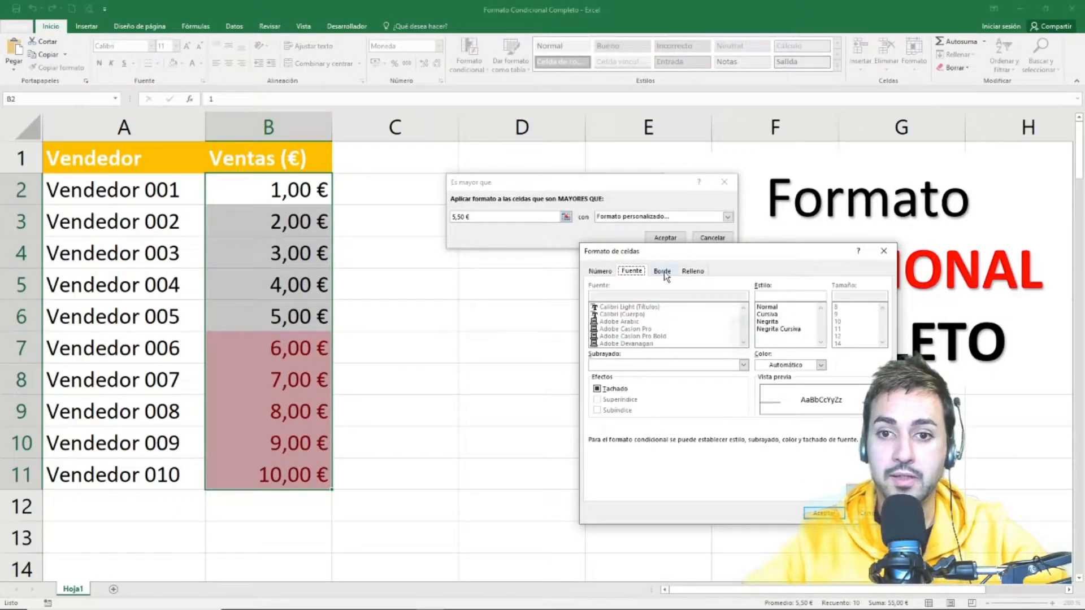
left_click(664, 274)
left_click(693, 272)
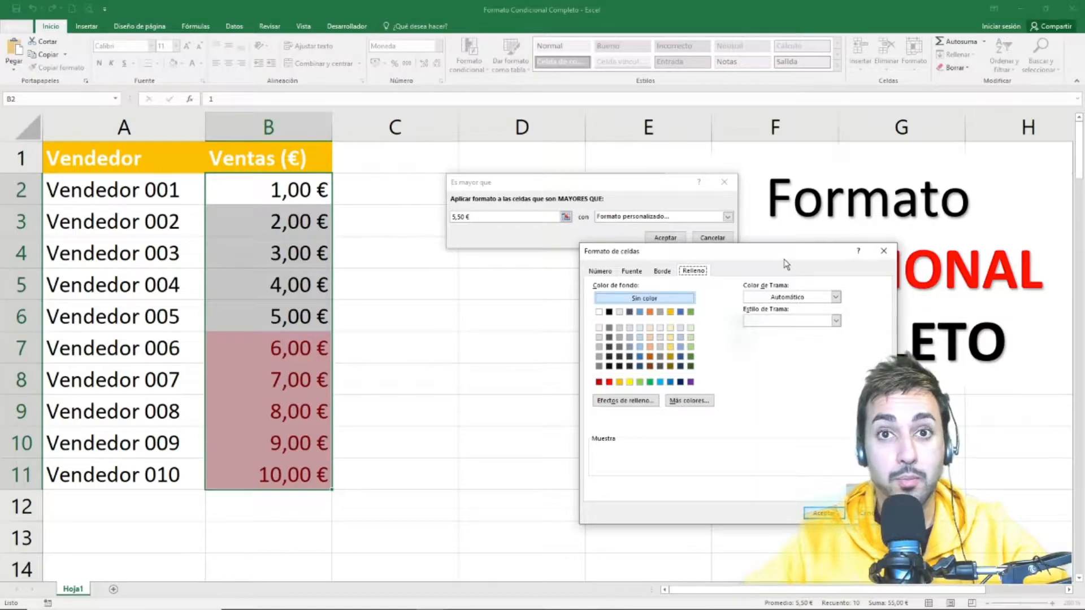
left_click(883, 251)
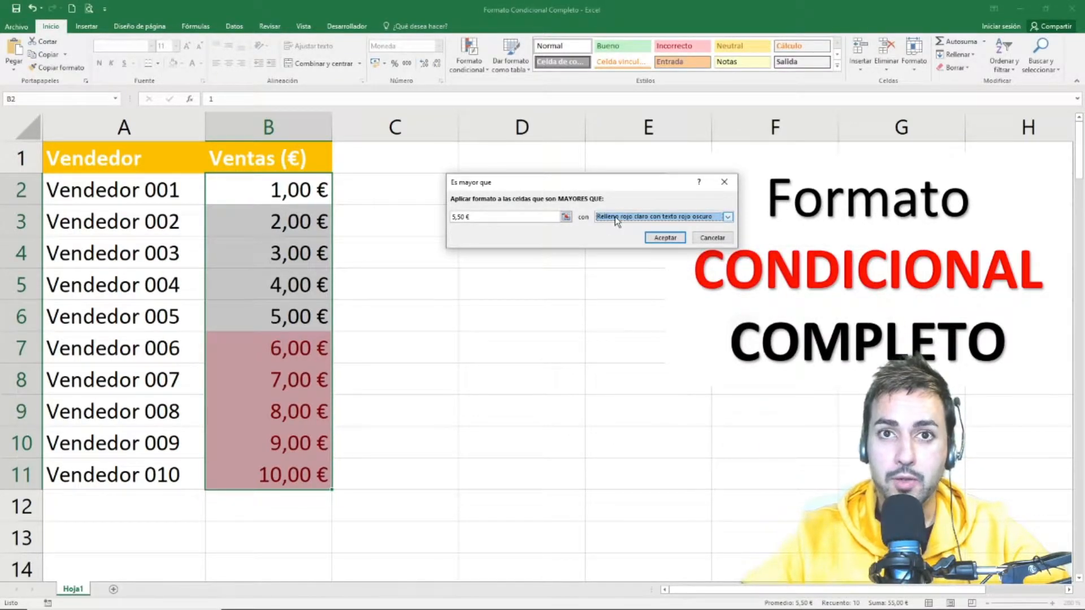
Set the greater-than threshold to 6 and apply the rule with light red fill and dark red text
left_click(487, 216)
double_click(491, 215)
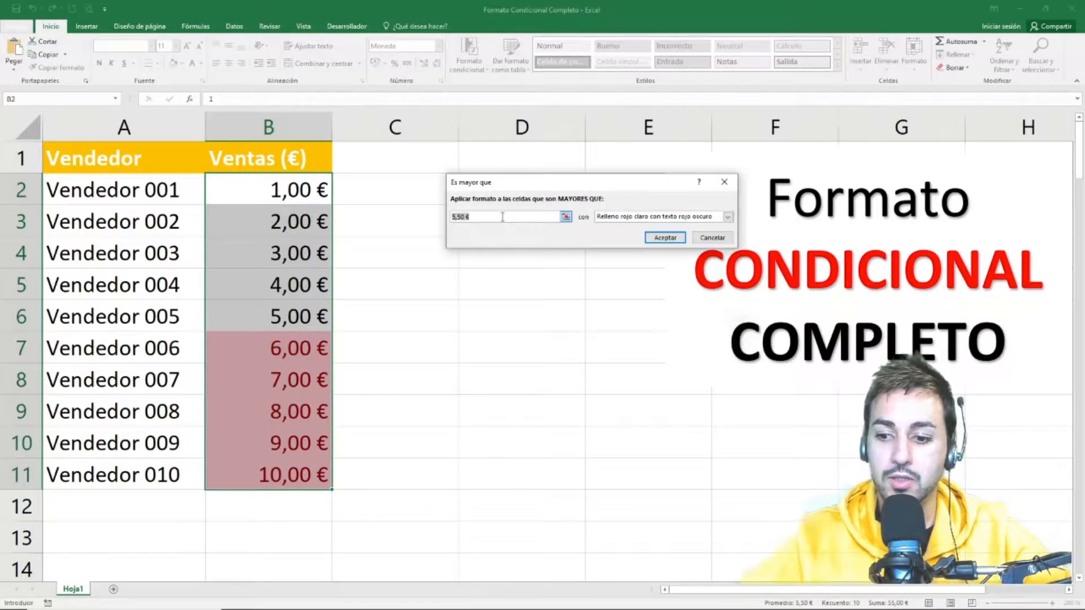
type("6")
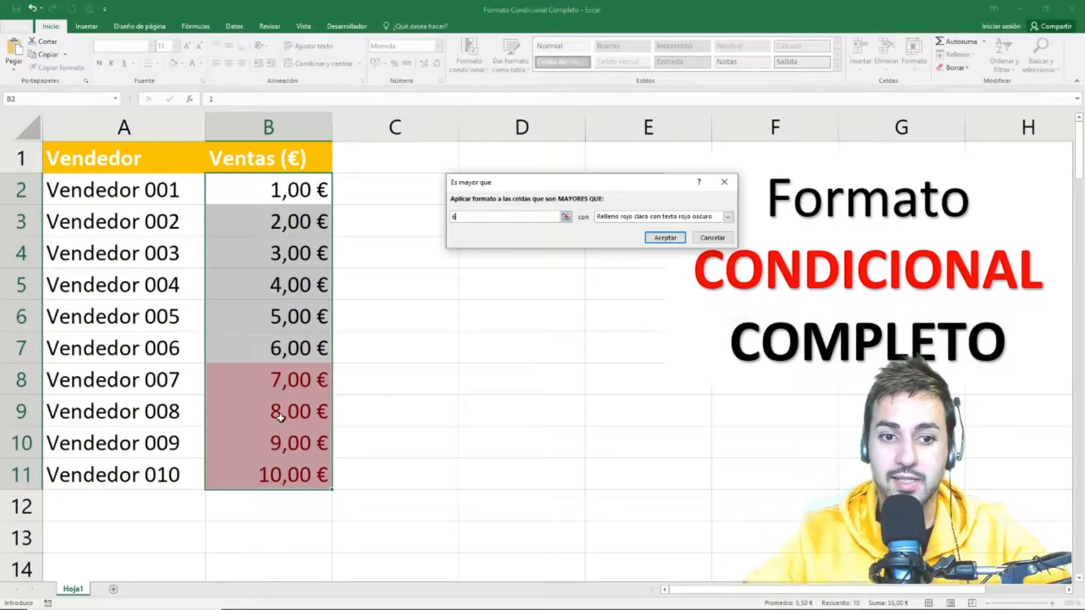
left_click(665, 238)
left_click(448, 319)
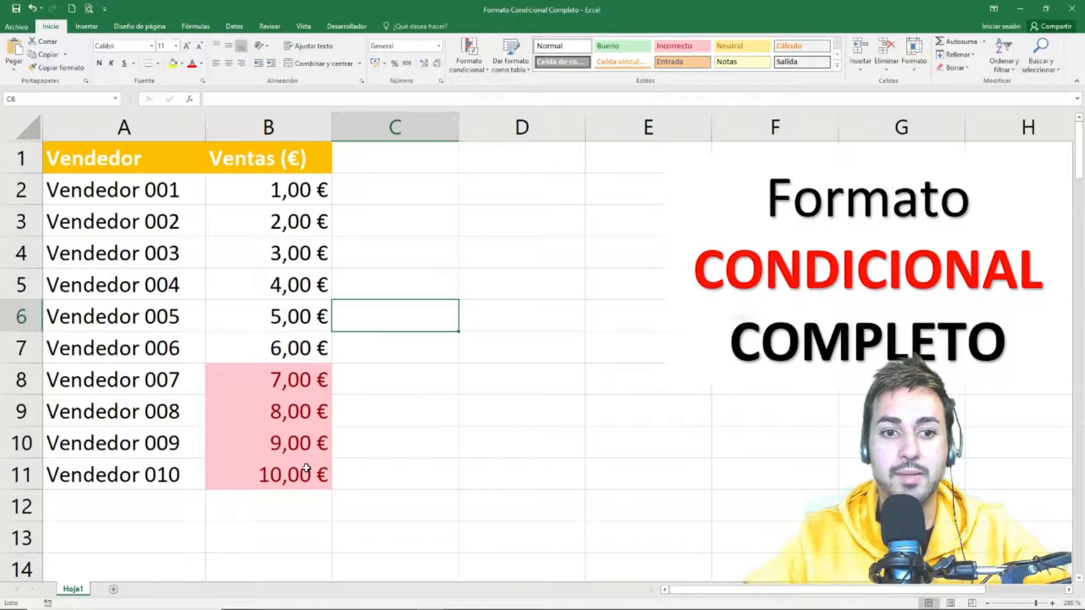
Change the sales value of Vendedor 004 in B5 to 9
left_click_drag(285, 374, 288, 469)
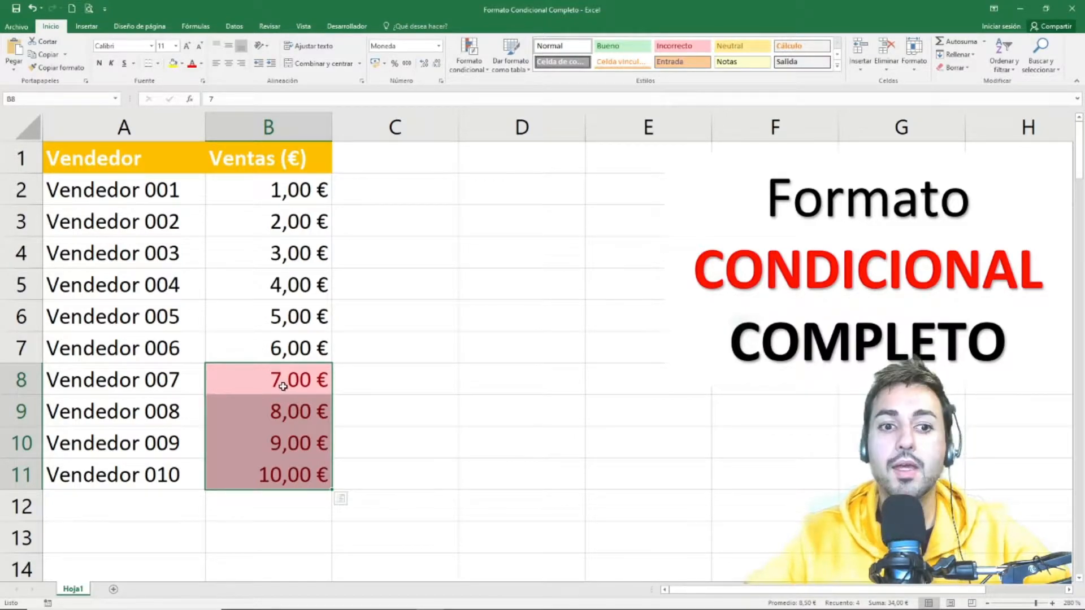
left_click(283, 368)
left_click(305, 272)
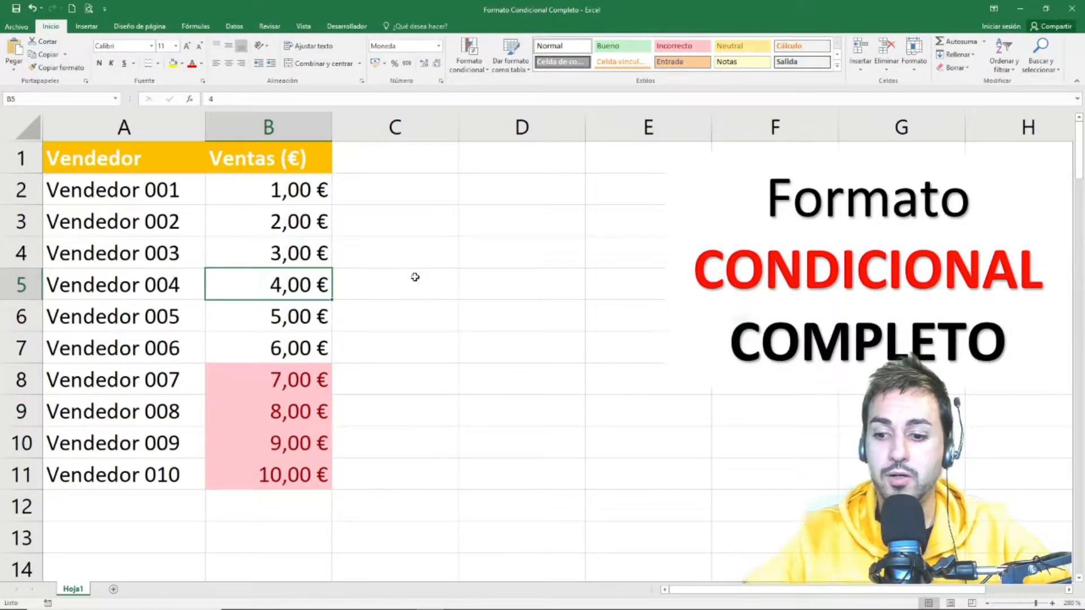
type("9")
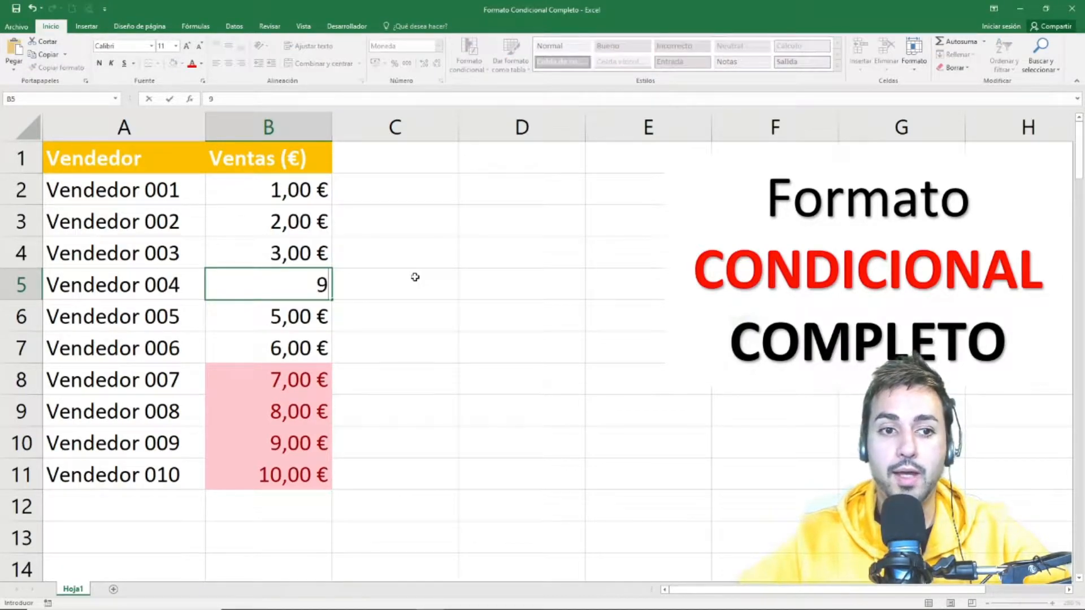
key("Return")
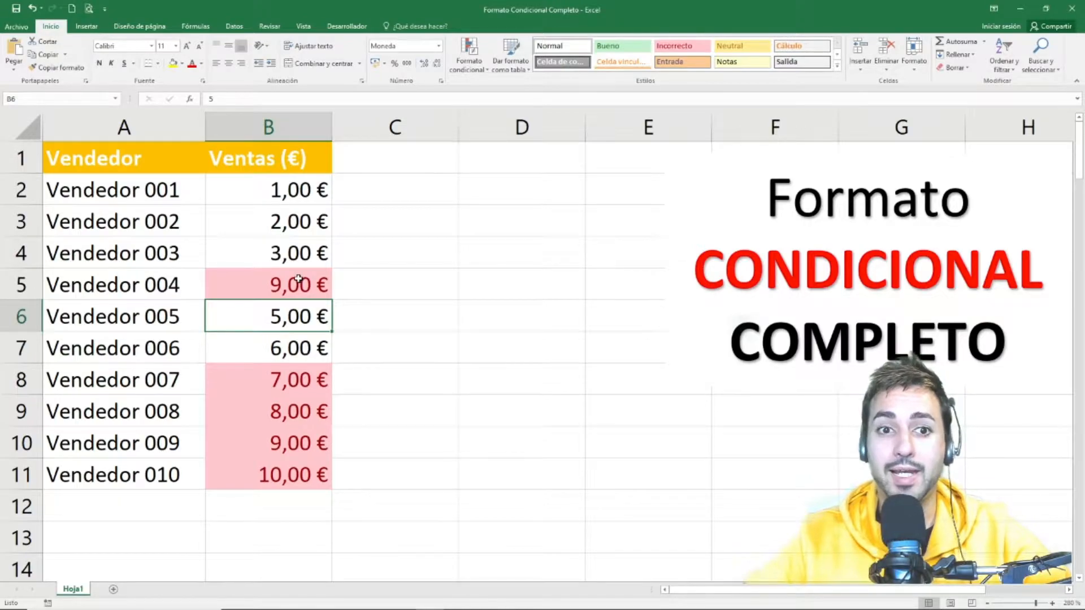
left_click_drag(297, 199, 291, 475)
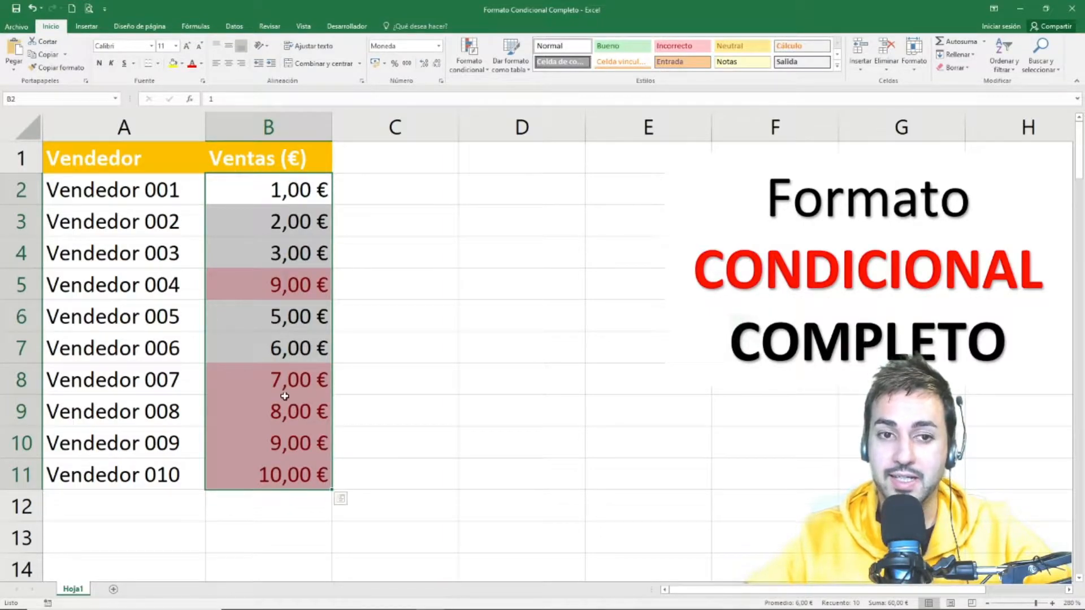
left_click(279, 285)
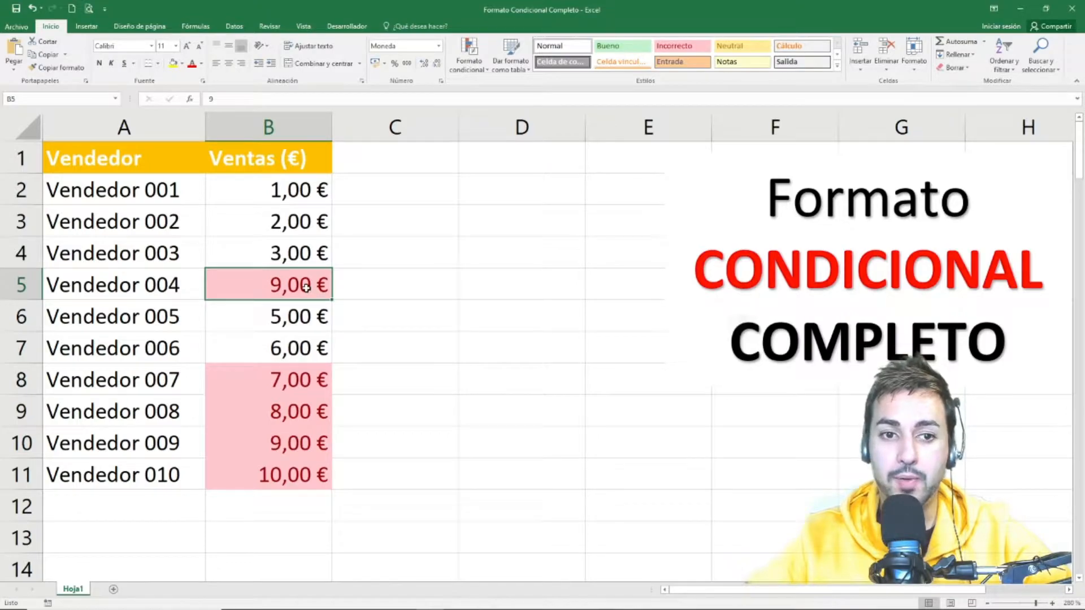
left_click_drag(293, 188, 294, 252)
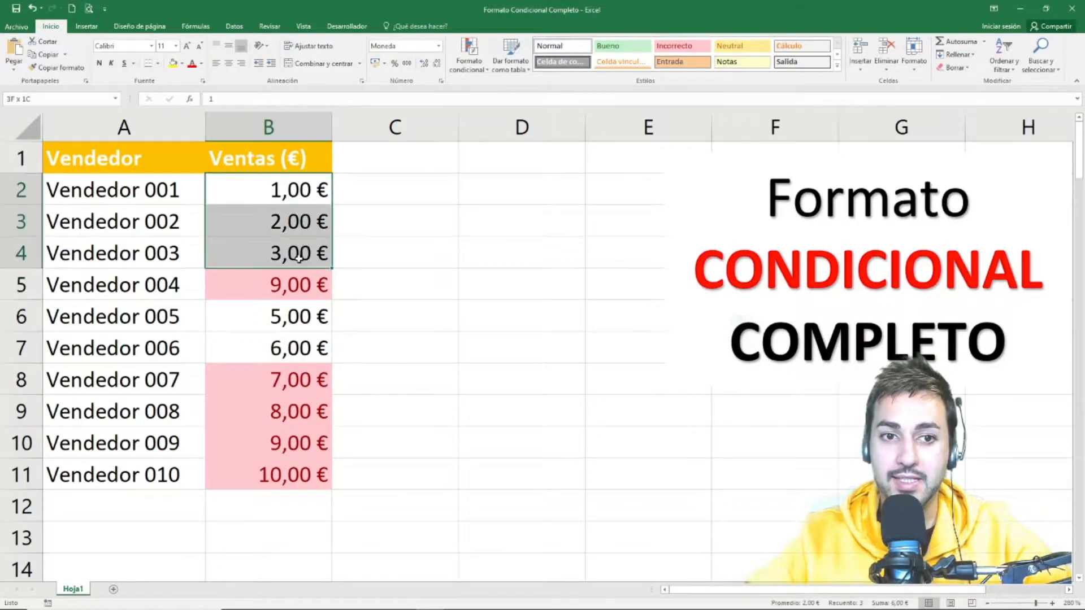
left_click_drag(291, 319, 292, 342)
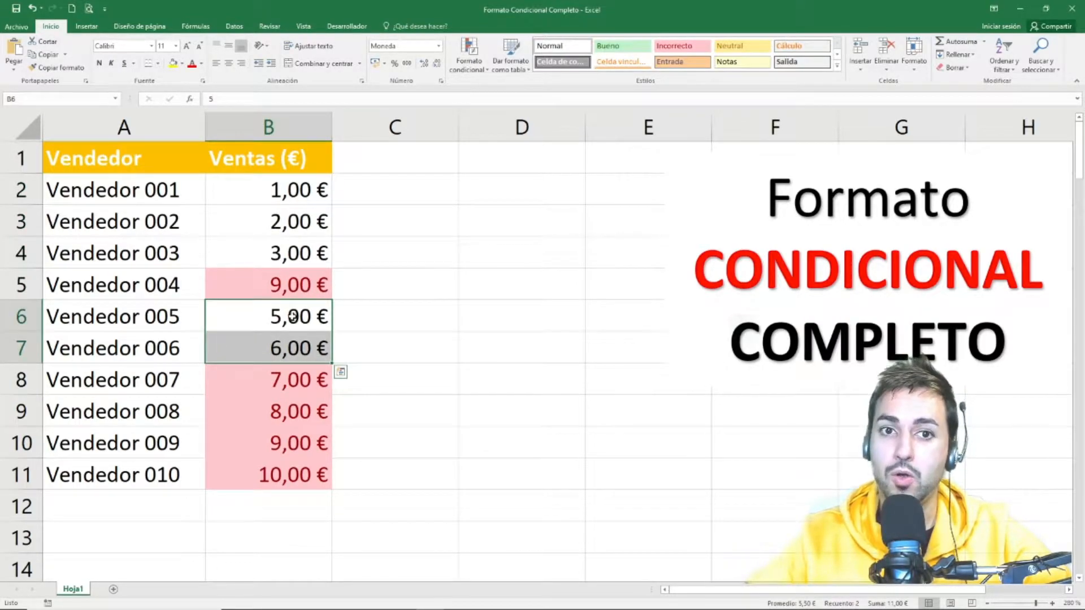
left_click_drag(285, 186, 274, 474)
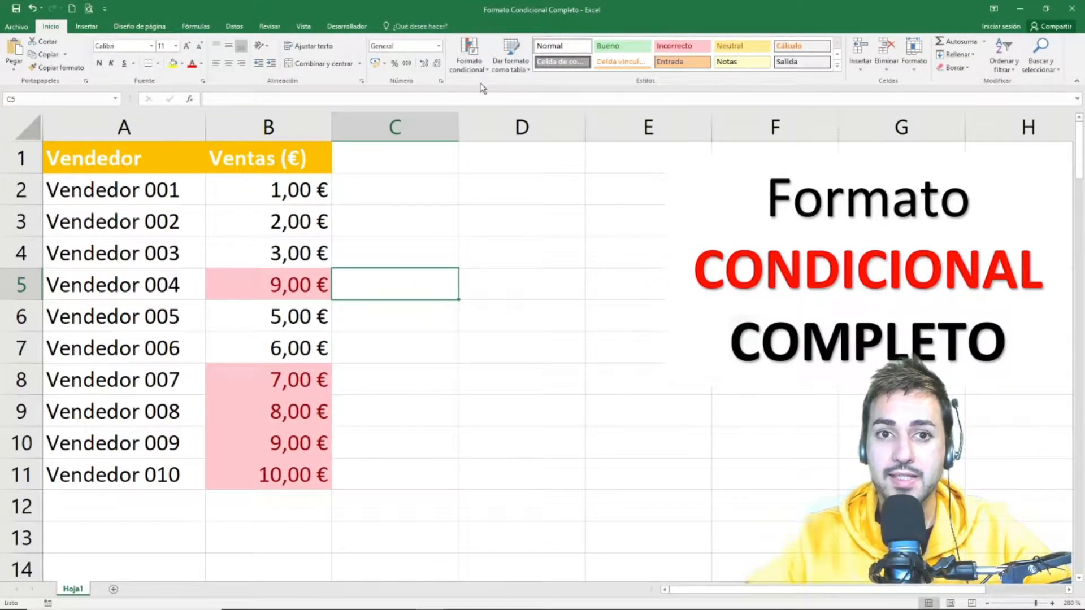
Clear the conditional formatting rules from the entire sheet
left_click(468, 62)
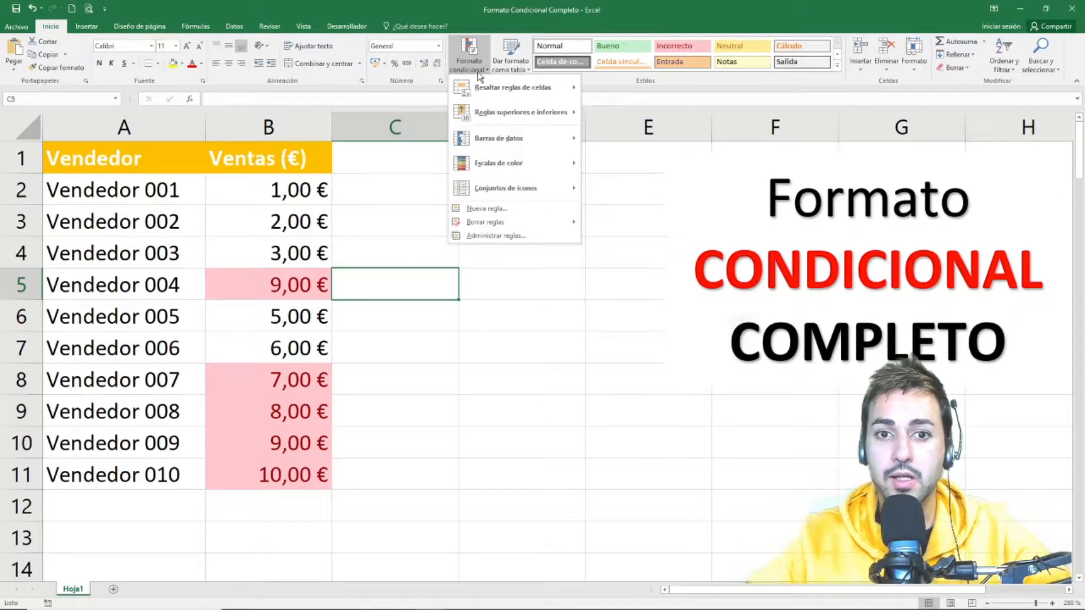
mouse_move(481, 226)
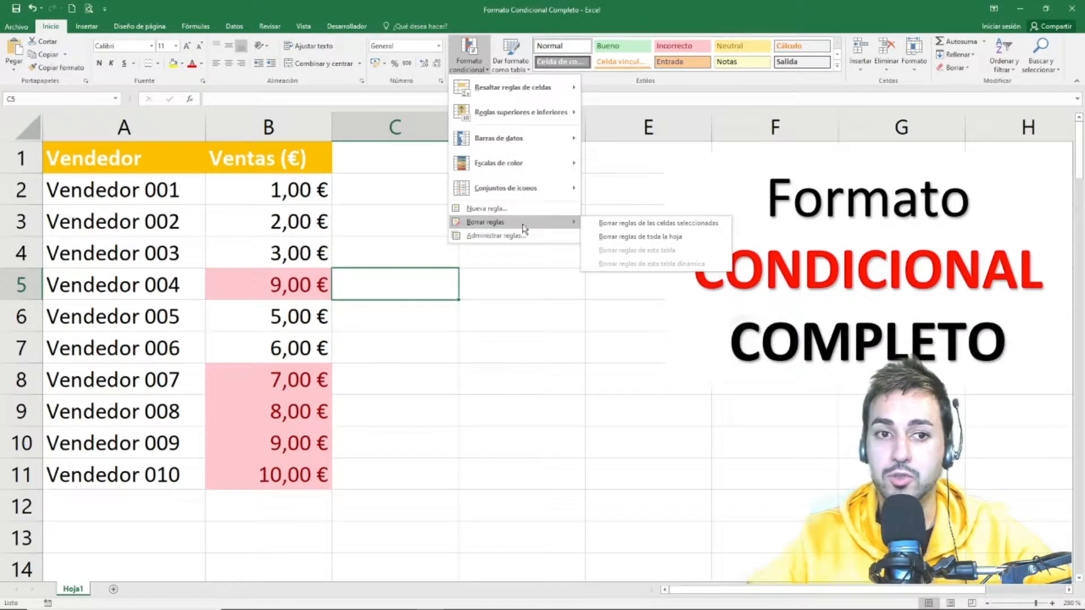
left_click(283, 186)
left_click_drag(283, 187, 294, 477)
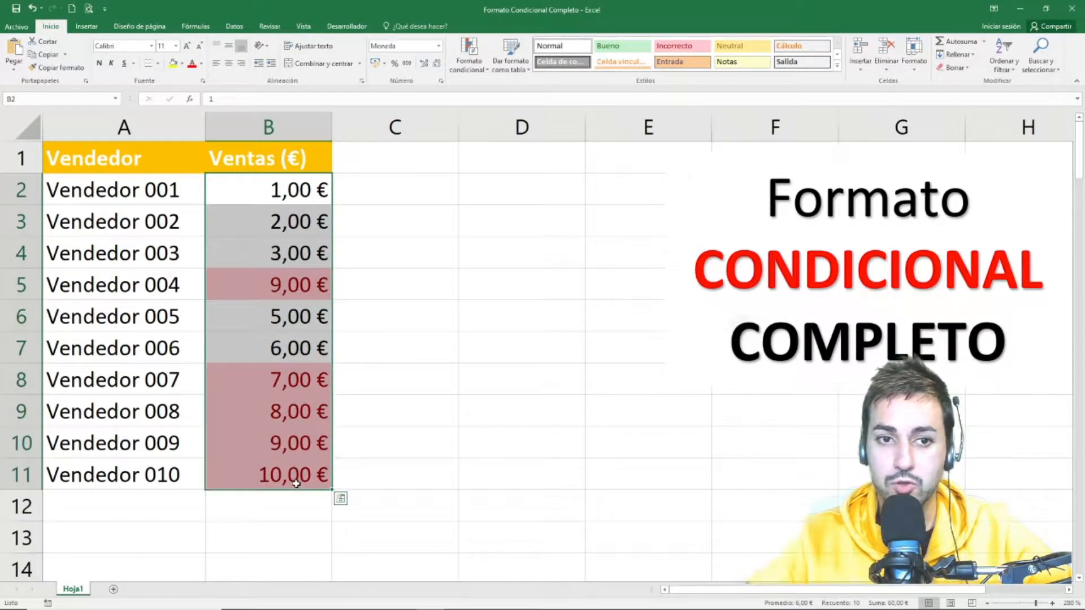
left_click(468, 56)
mouse_move(517, 225)
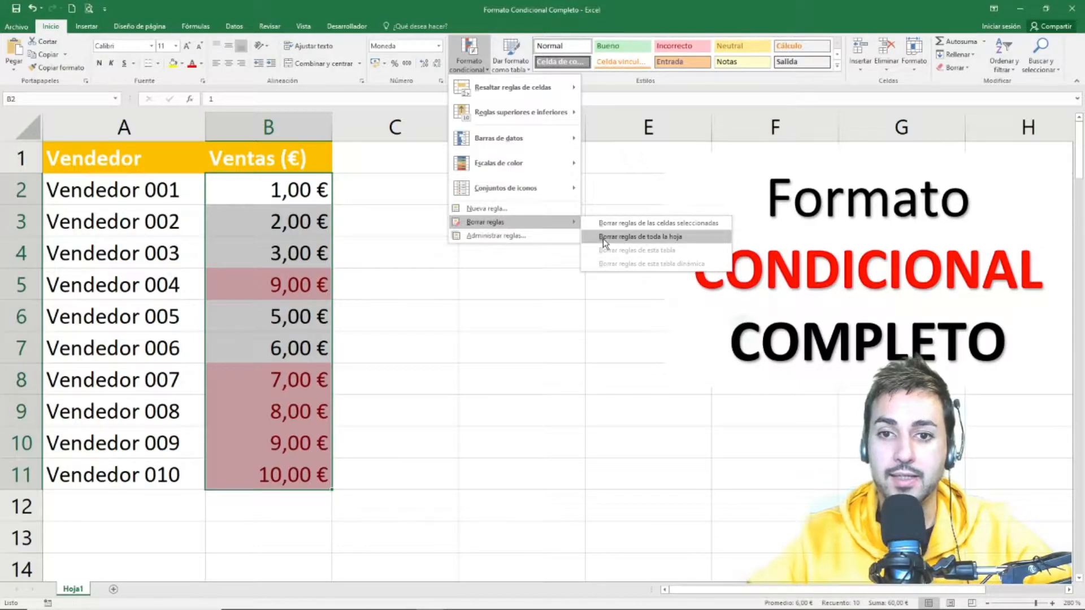
left_click(637, 237)
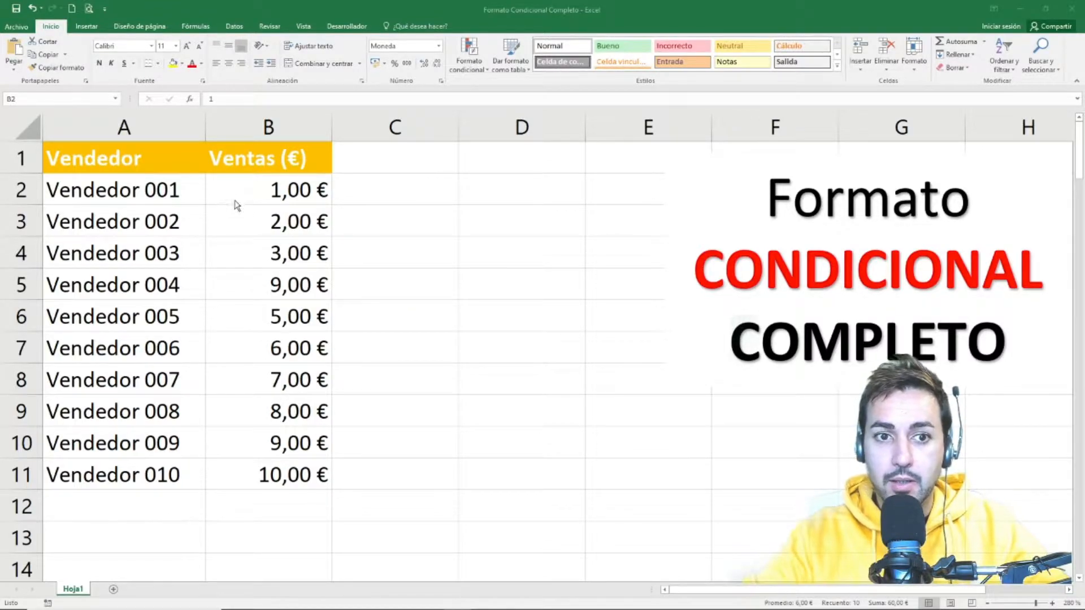
Highlight sales values in B2:B11 that are less than 8 with green fill and dark green text
left_click(470, 5)
left_click_drag(283, 191, 286, 466)
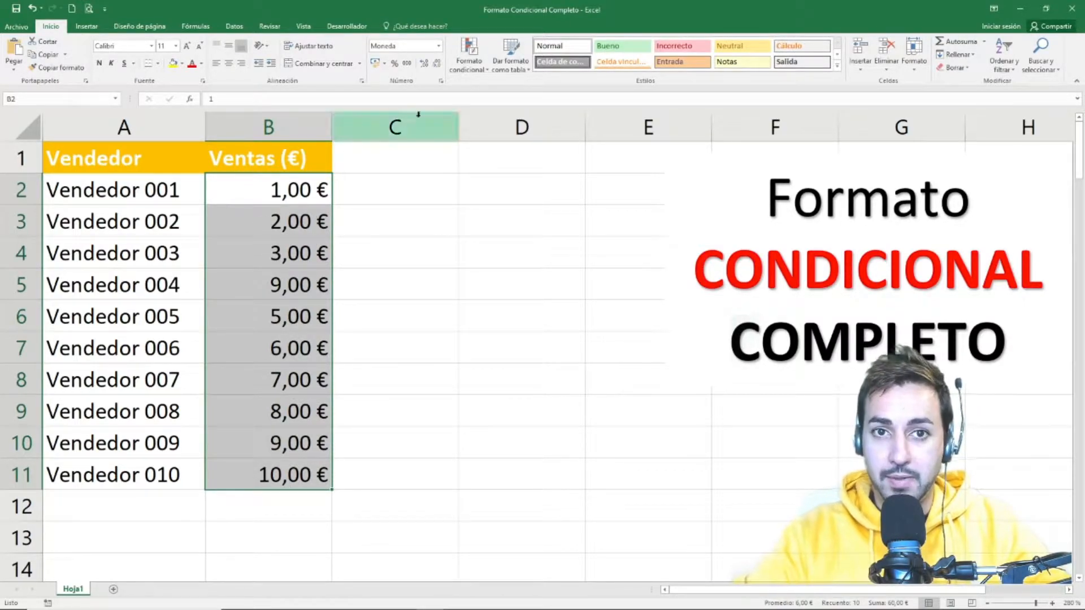
left_click(481, 58)
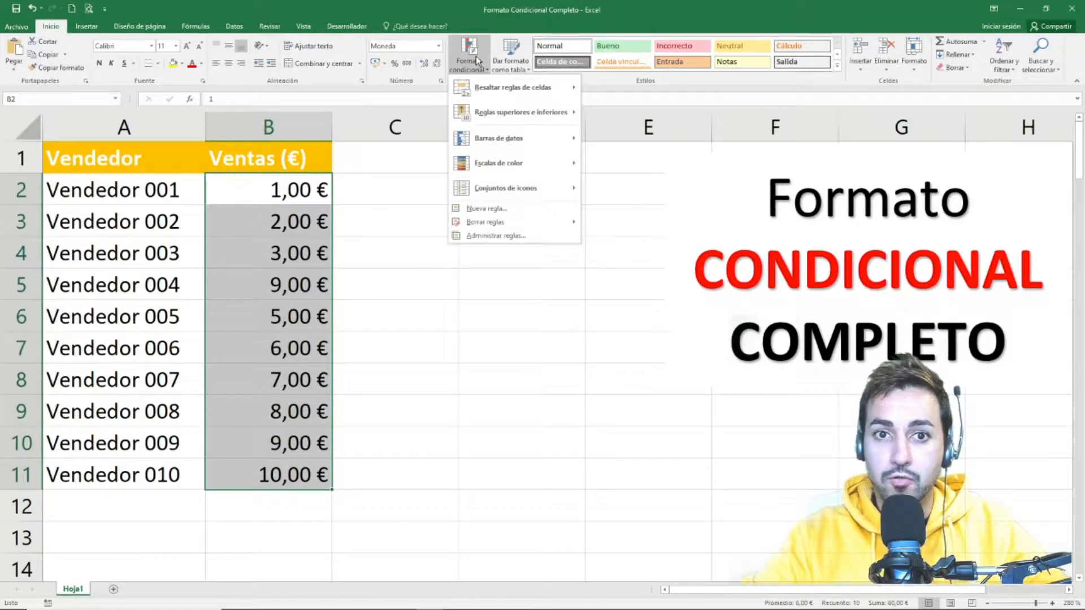
mouse_move(496, 90)
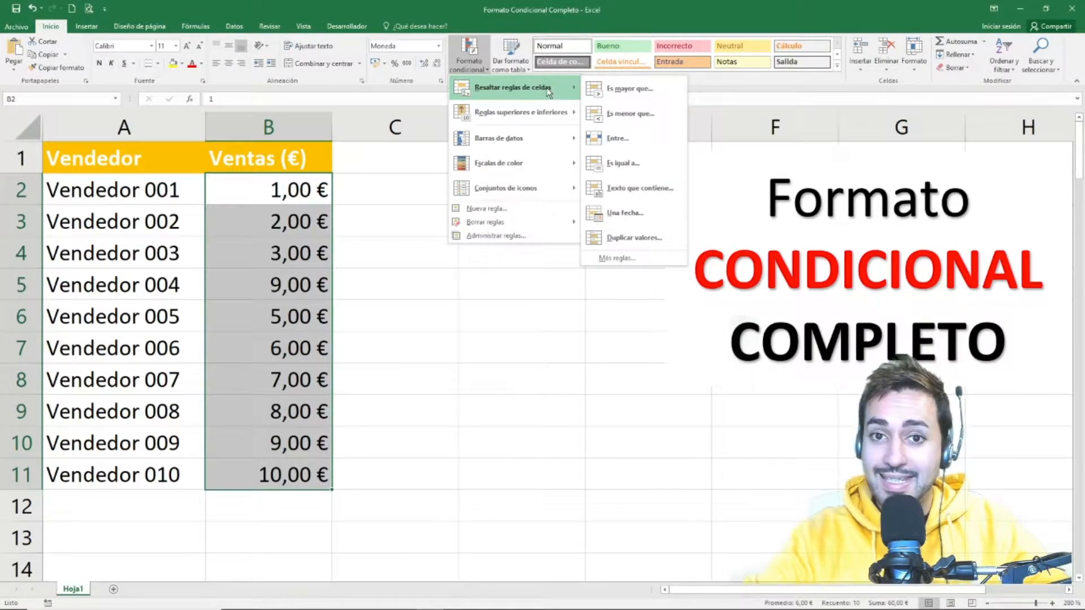
left_click(653, 116)
left_click_drag(638, 184, 653, 200)
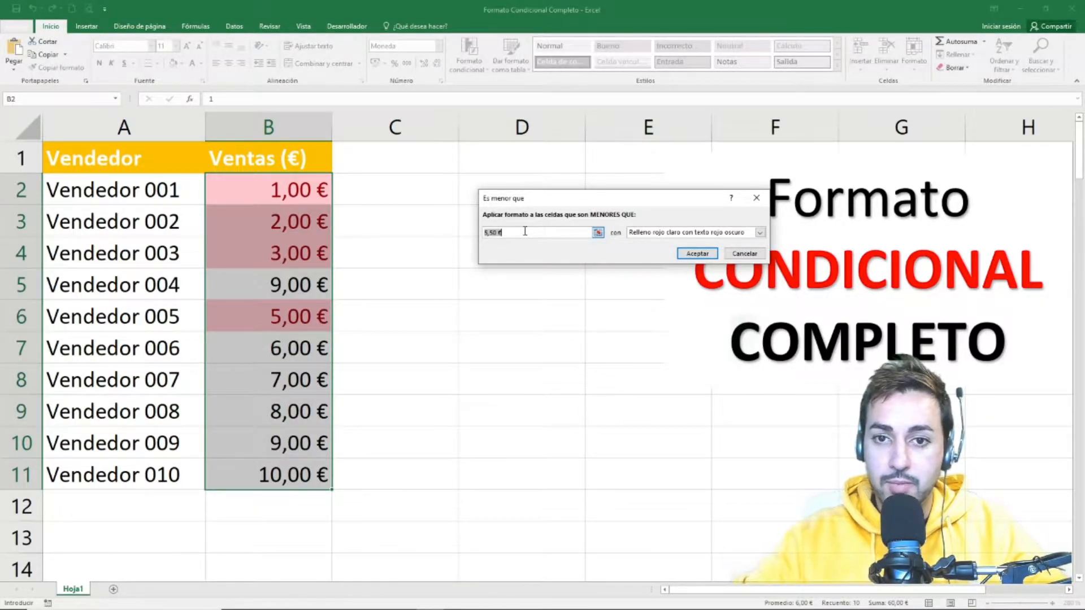
key("BackSpace")
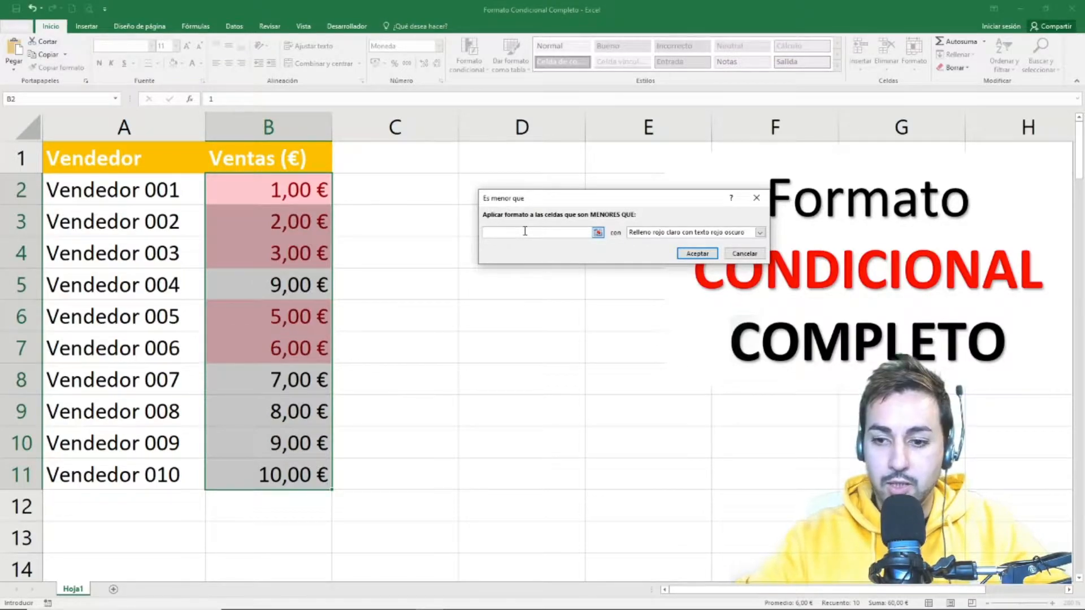
type("8")
left_click(659, 234)
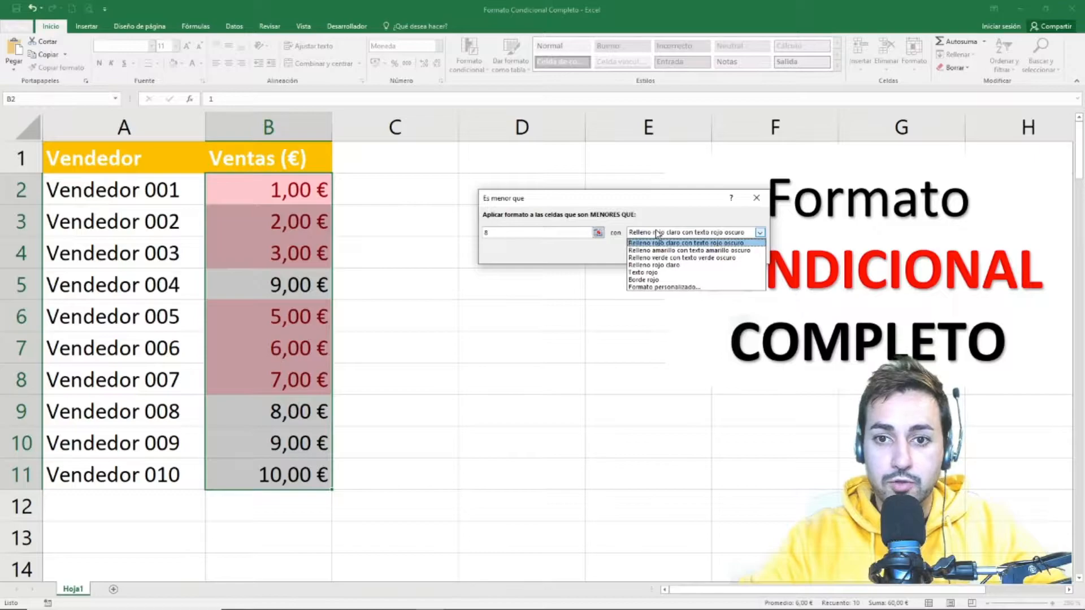
left_click(654, 257)
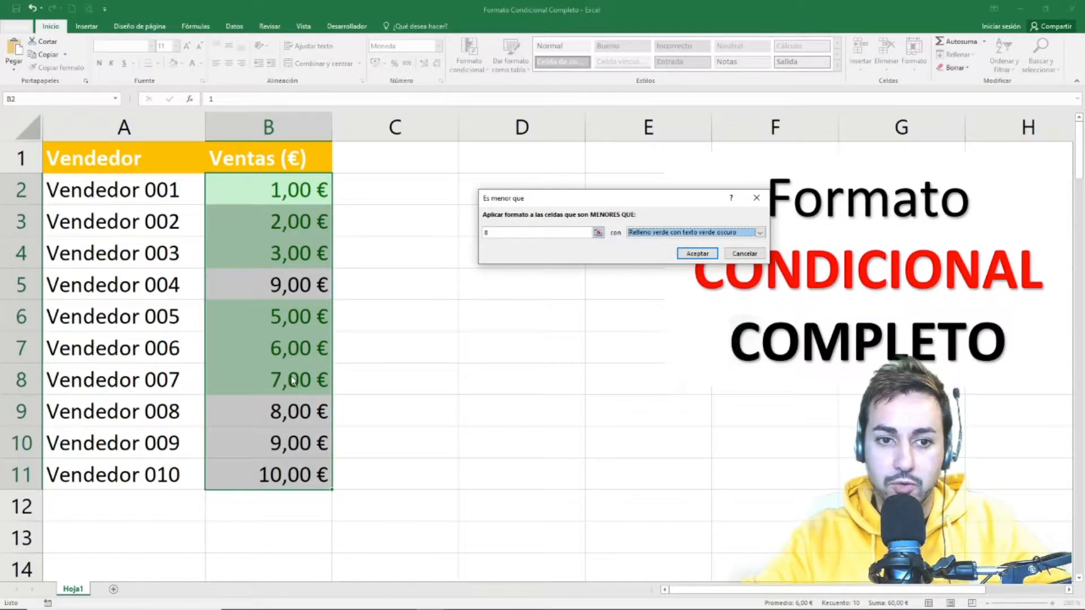
key("Return")
Remove the less-than rule by clearing all conditional formatting rules from the sheet
left_click(469, 59)
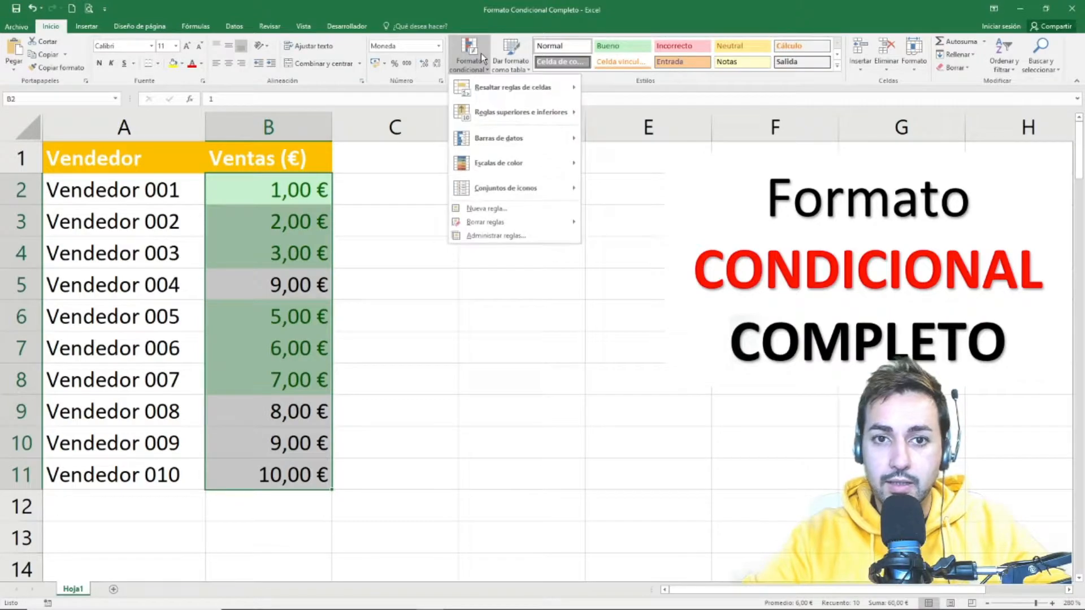
mouse_move(508, 222)
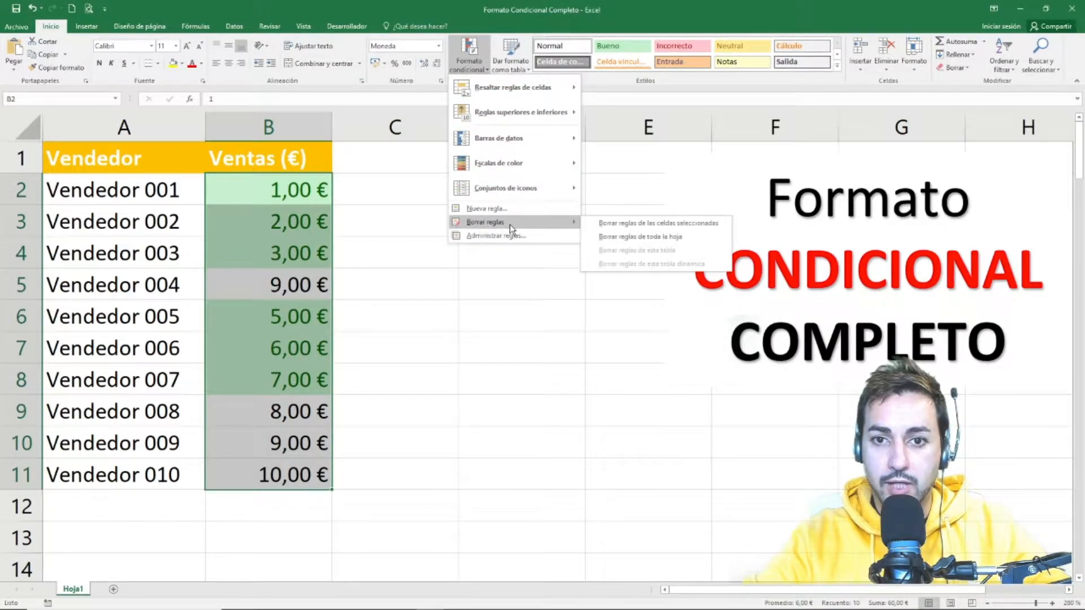
left_click(647, 233)
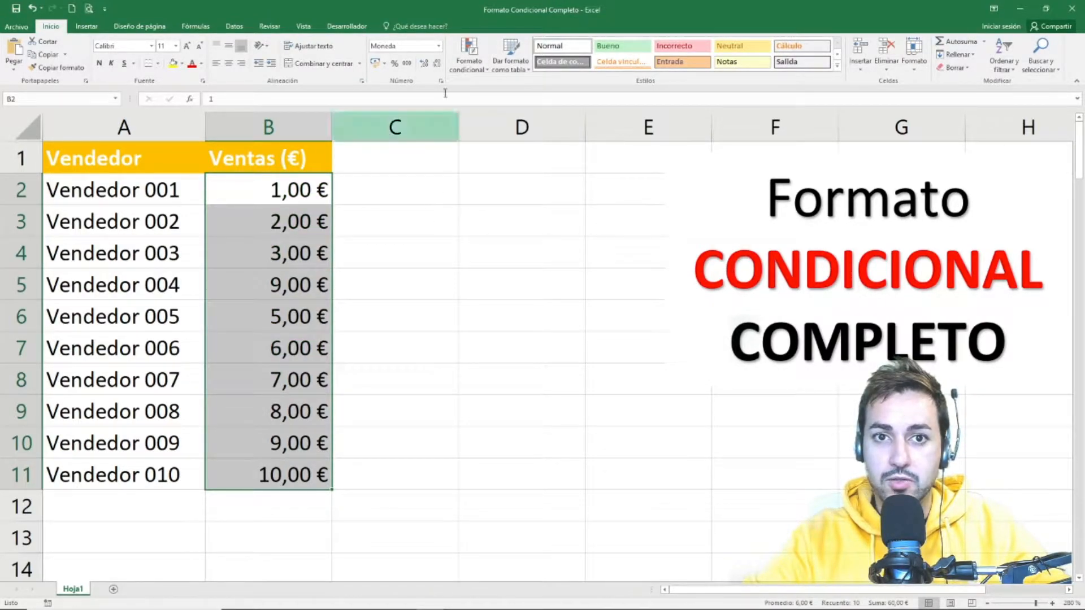
Create a between highlight rule for the sales values in B2:B11 with limits 7 and 9
left_click(469, 60)
mouse_move(483, 93)
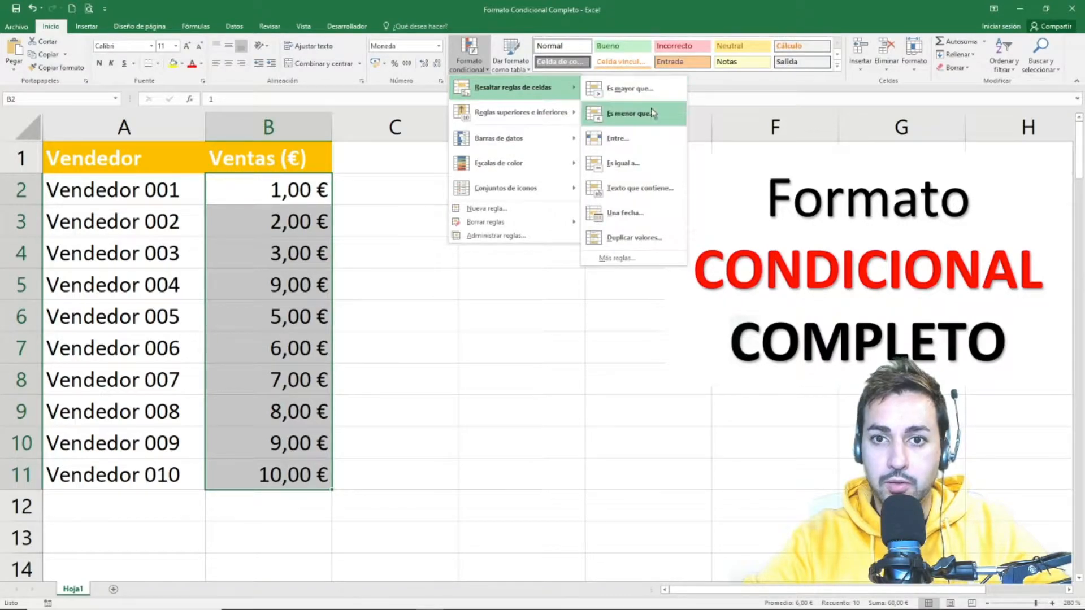
left_click(646, 141)
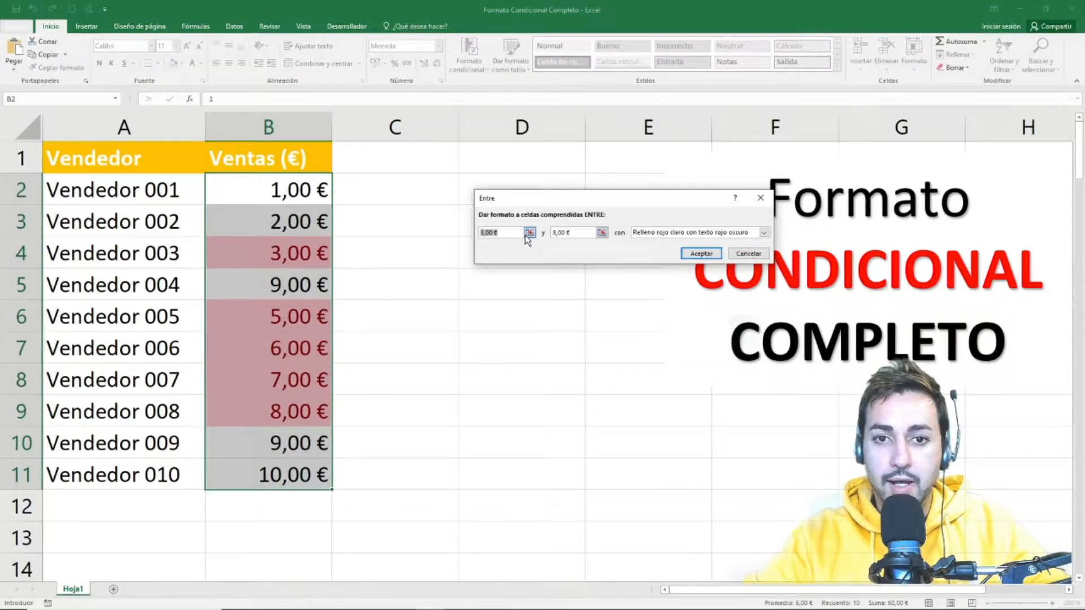
left_click_drag(510, 236, 466, 236)
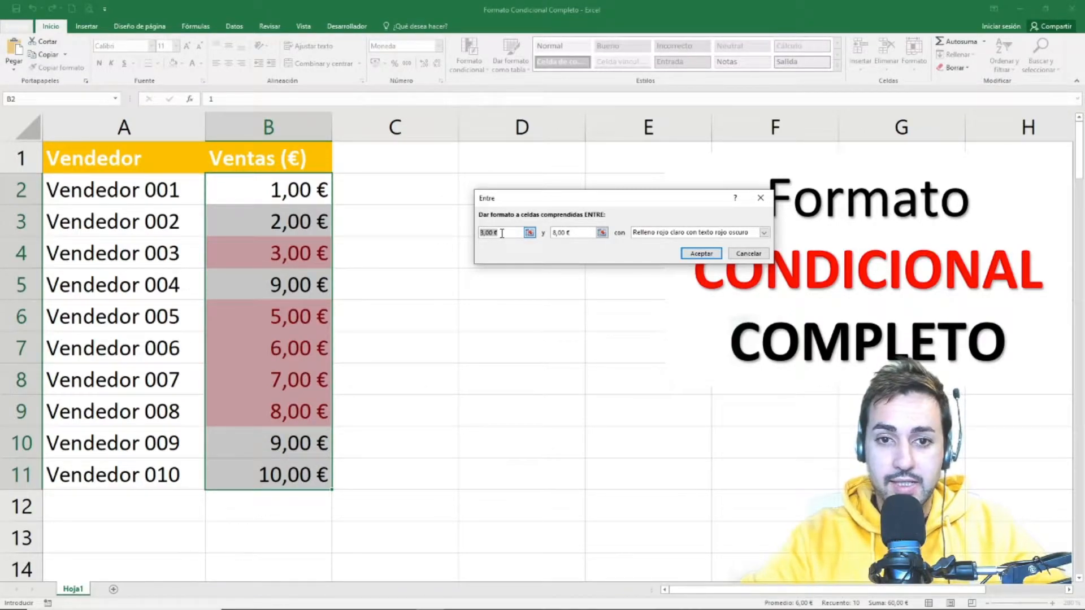
type("7")
key("Tab")
type("9")
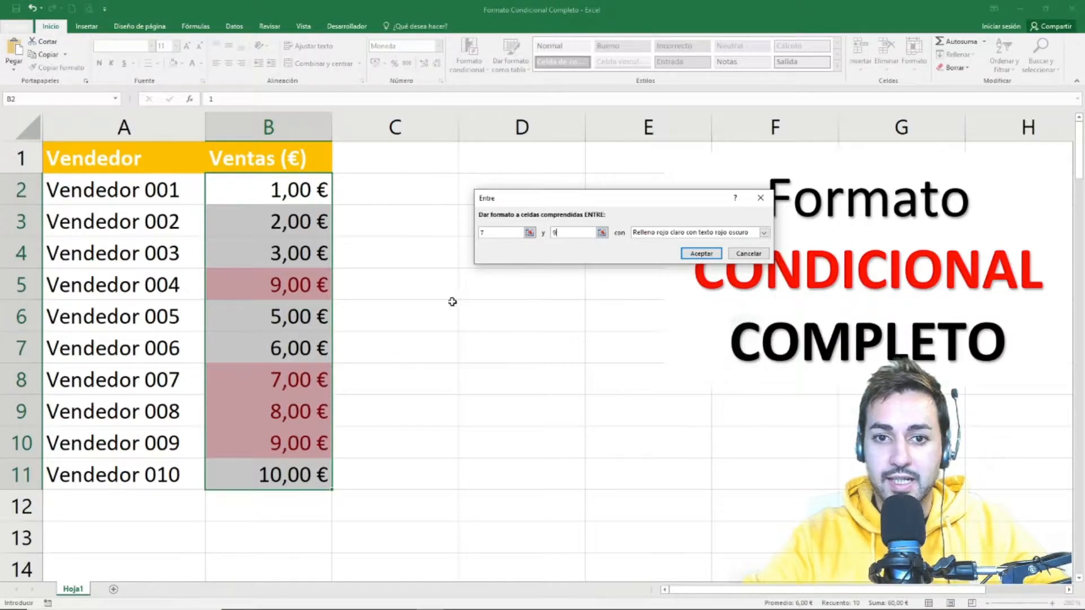
Check both limits of the between rule and apply it with light red fill and dark red text
double_click(494, 233)
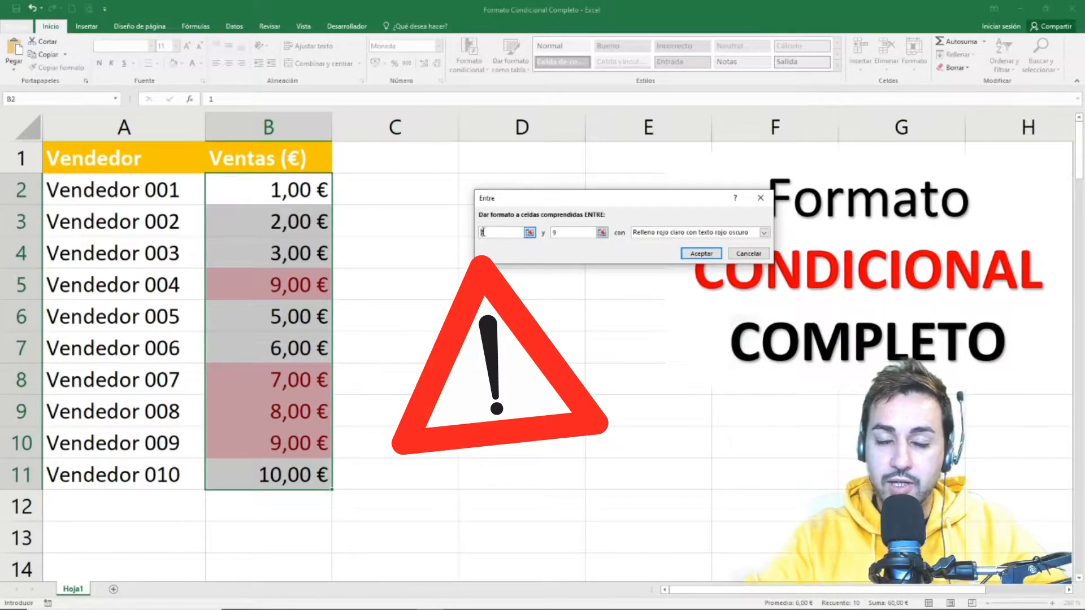
double_click(553, 233)
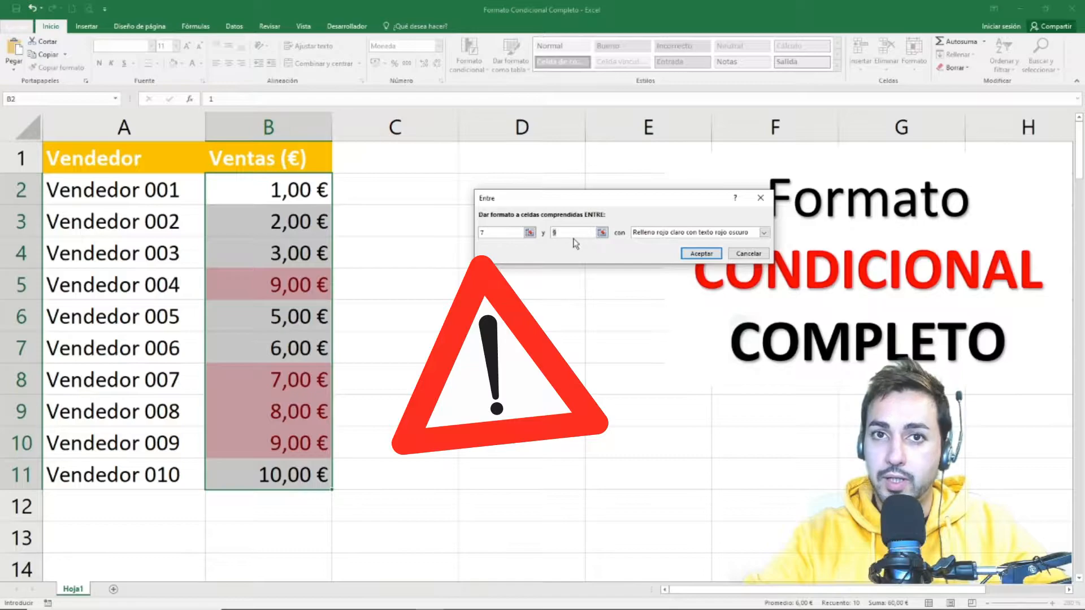
double_click(502, 234)
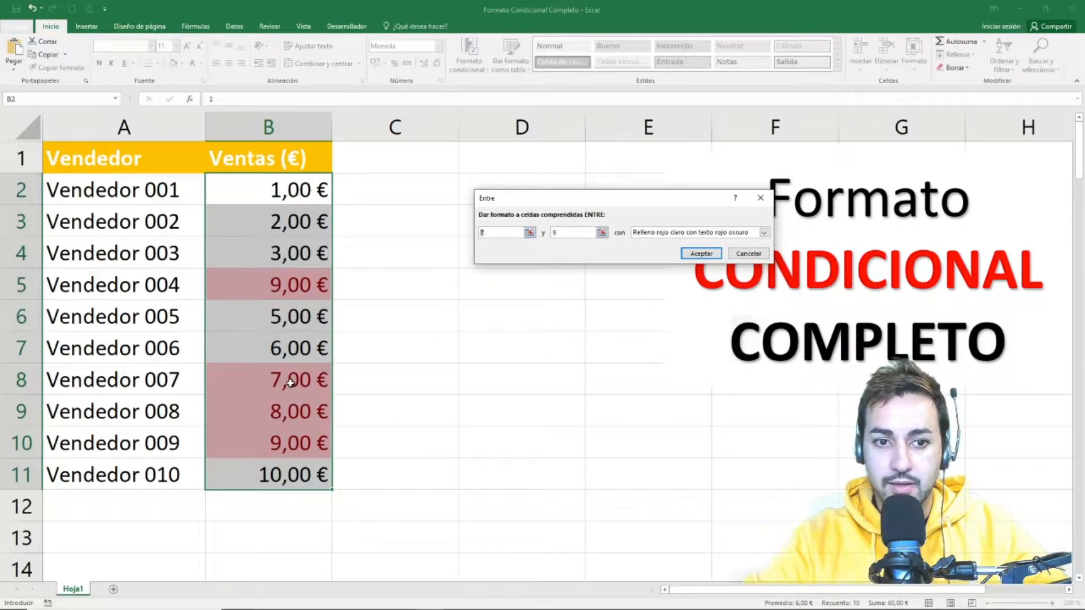
double_click(552, 233)
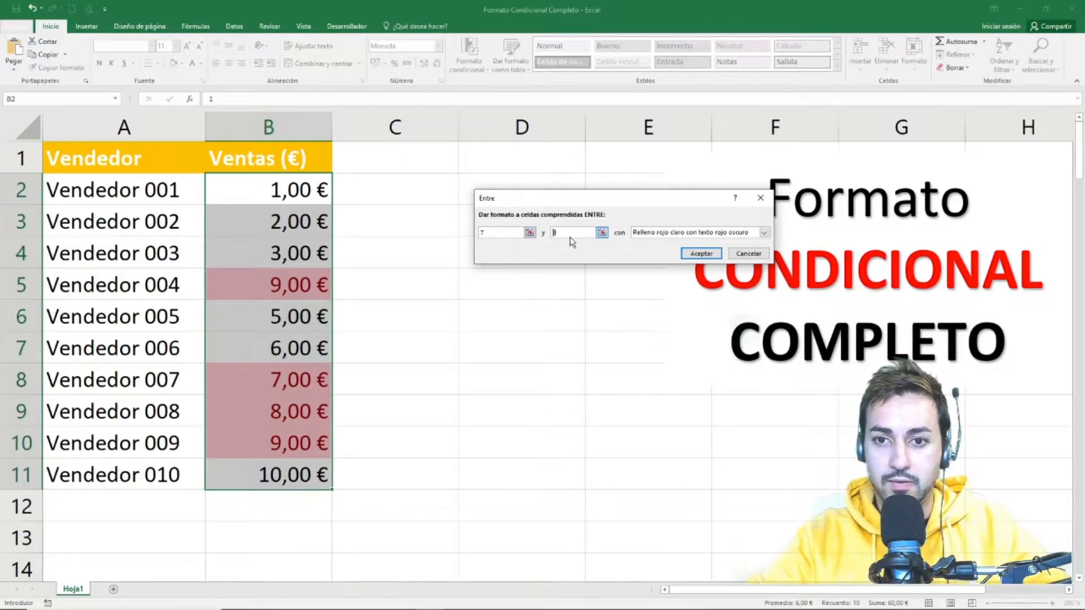
left_click(700, 253)
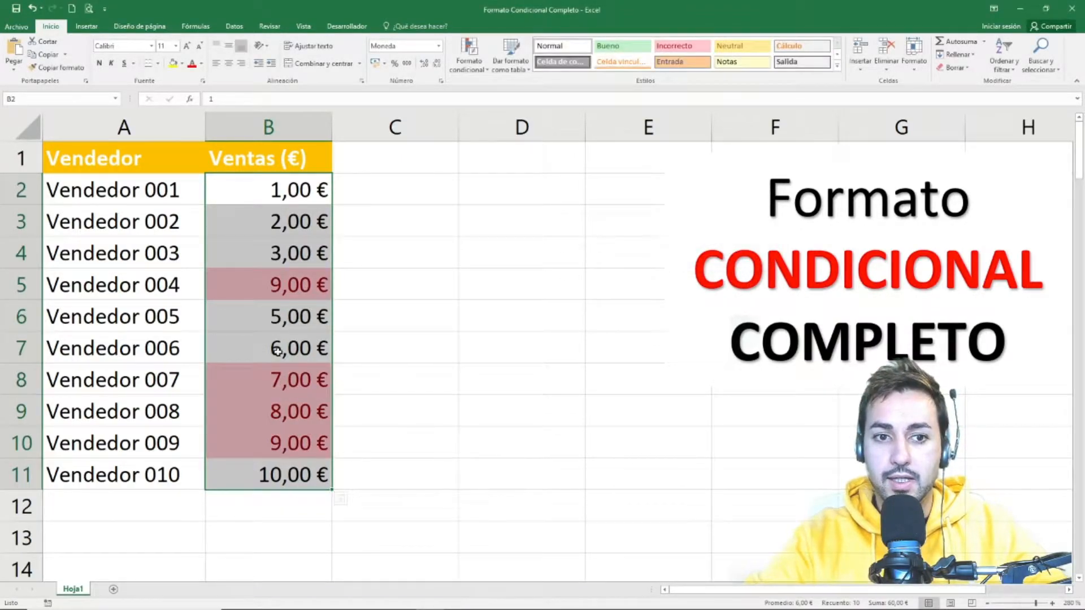
left_click(407, 317)
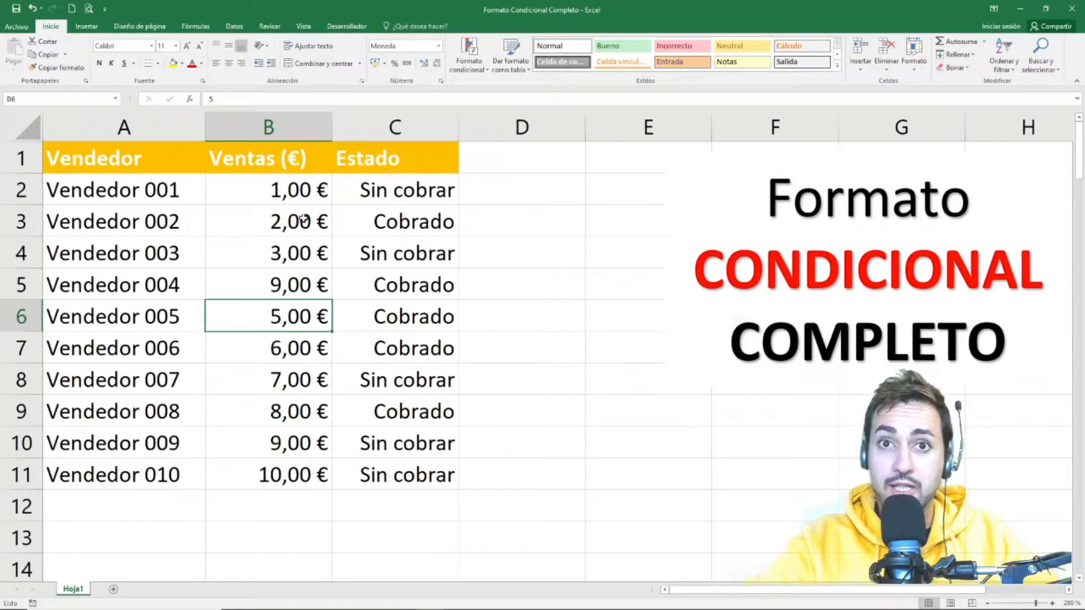
Highlight sales values in B2:B11 equal to 9 with light red fill and dark red text
left_click_drag(291, 191, 280, 464)
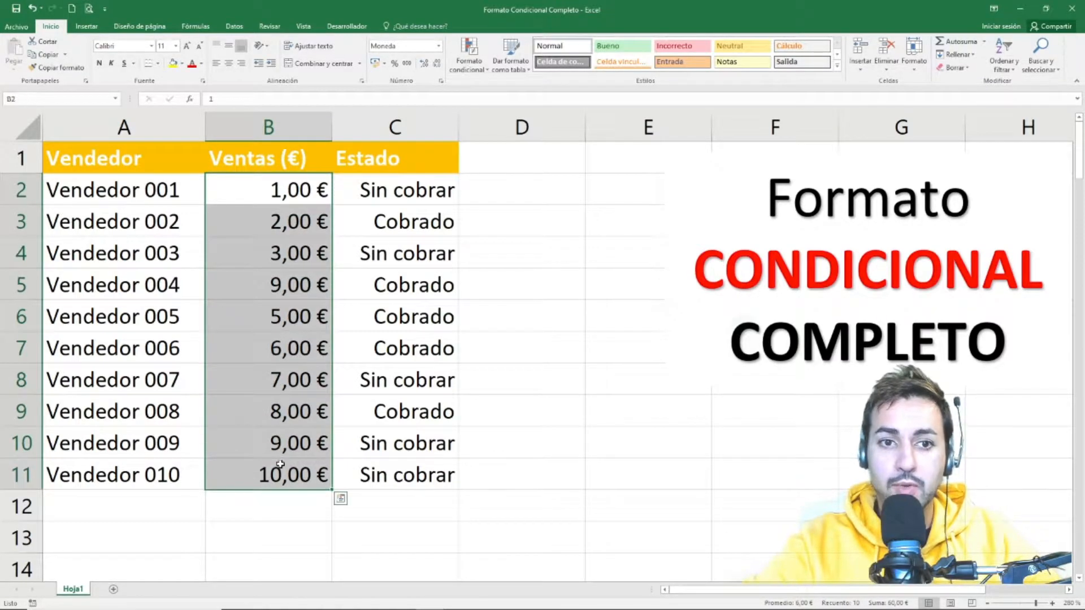
left_click(475, 63)
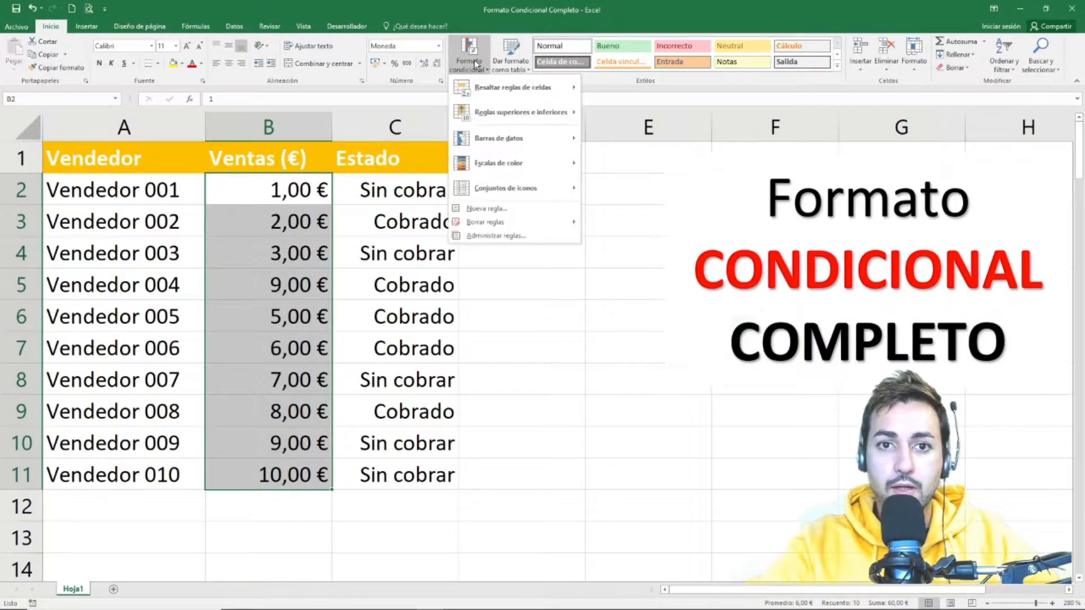
mouse_move(494, 95)
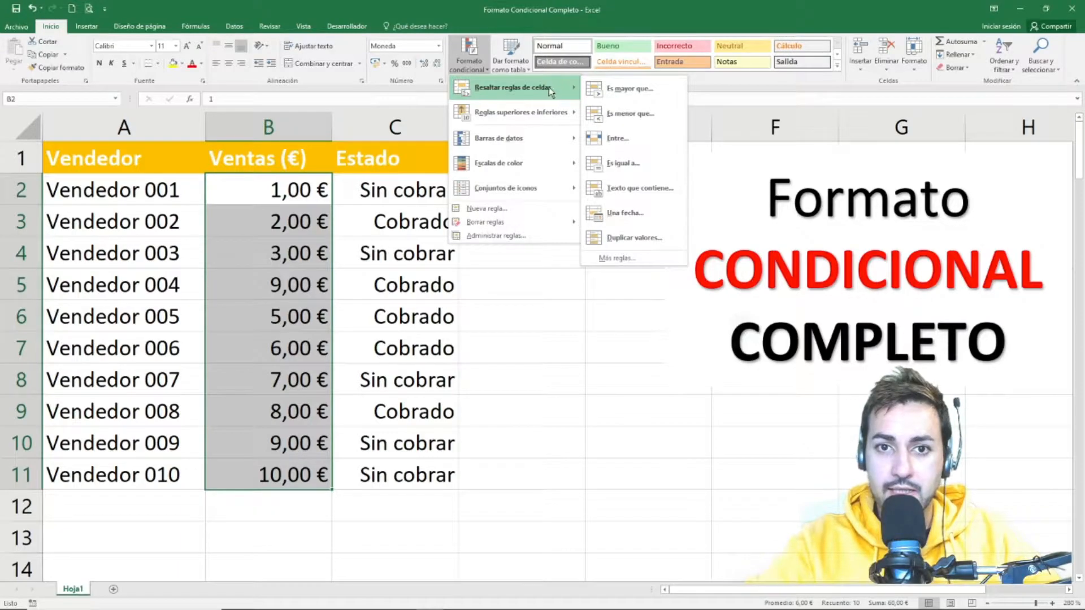
left_click(635, 172)
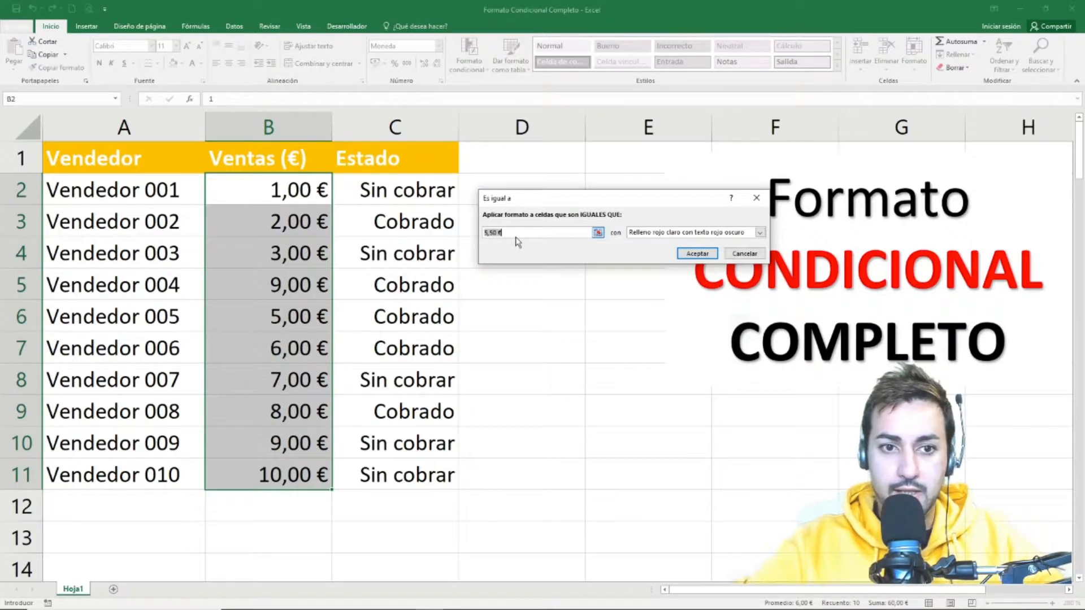
type("9")
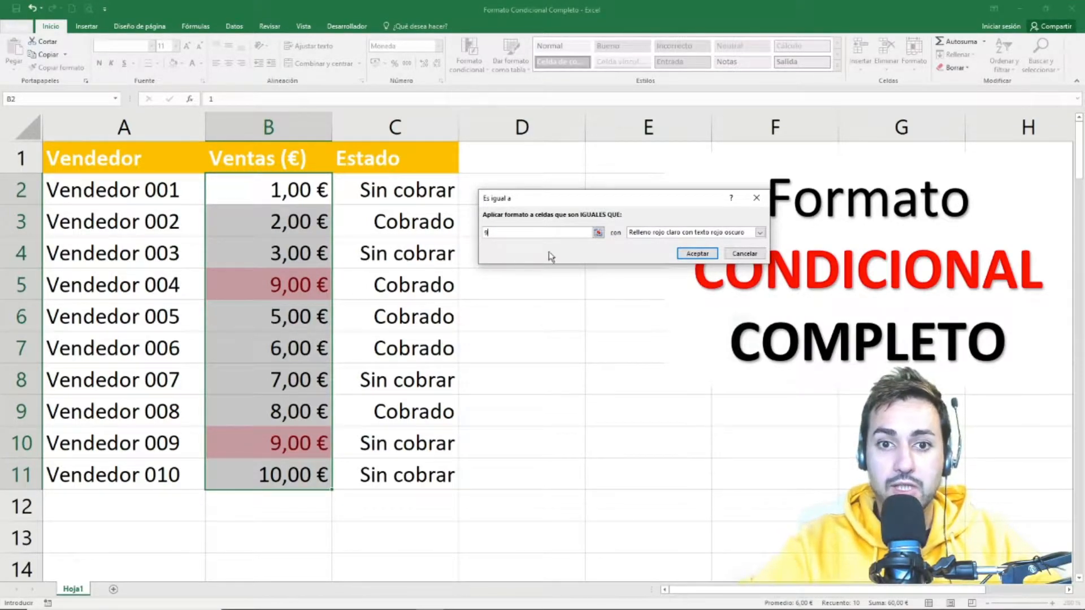
left_click(697, 253)
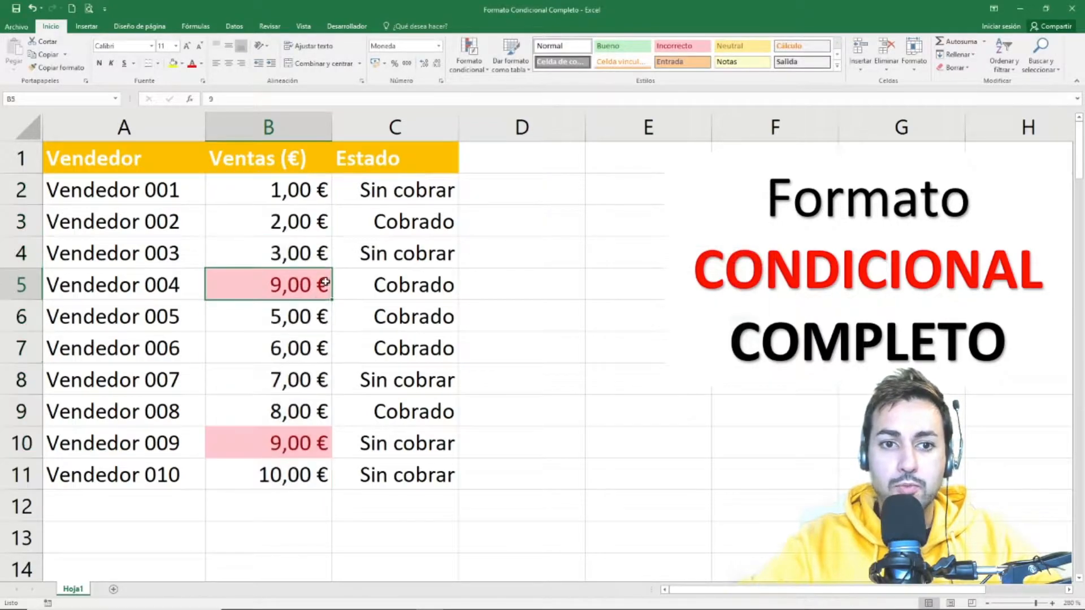
left_click_drag(298, 192, 304, 478)
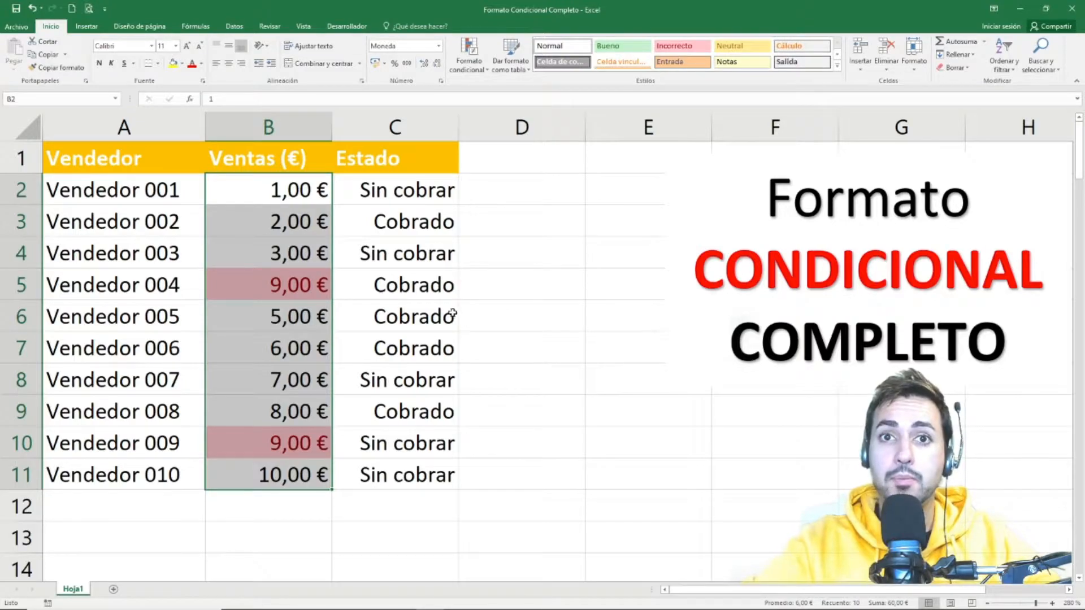
Create an equal-to highlight rule for the Estado cells C2:C11 with the comparison text "sin cobrar"
left_click_drag(410, 183, 411, 463)
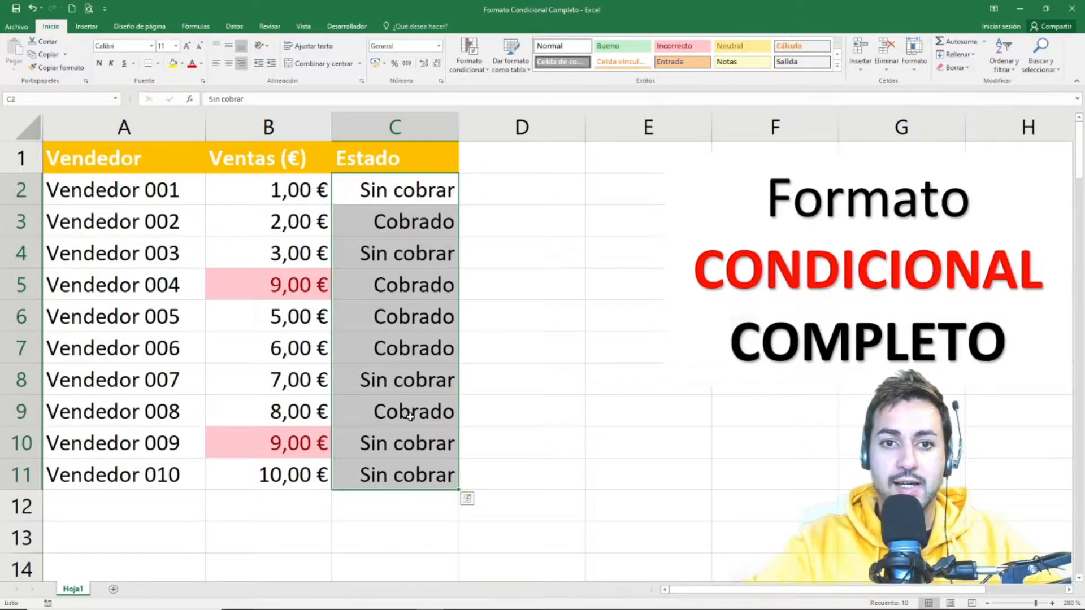
left_click(474, 52)
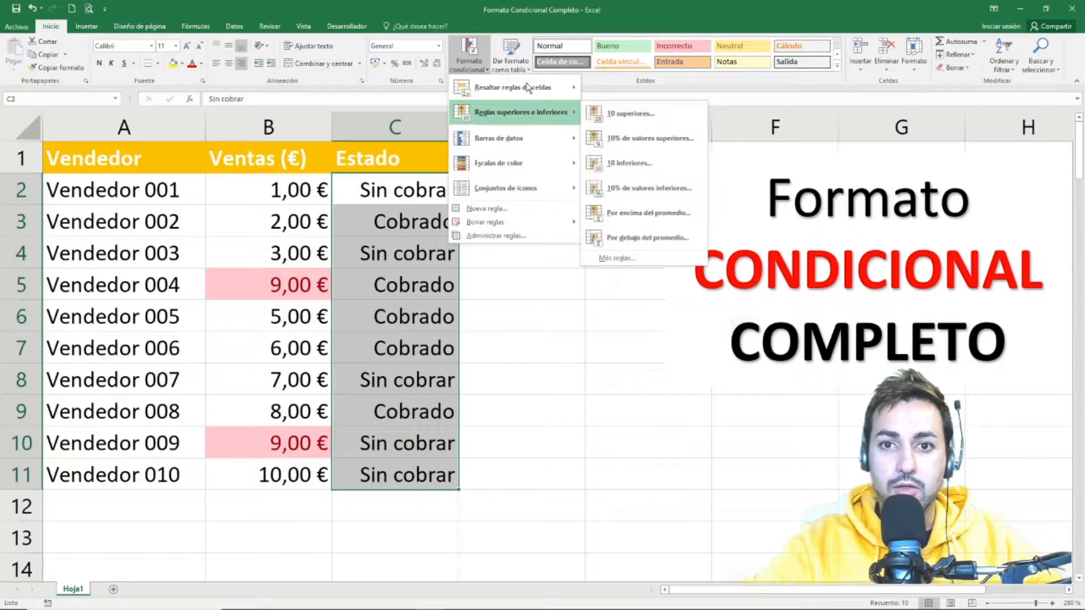
mouse_move(526, 86)
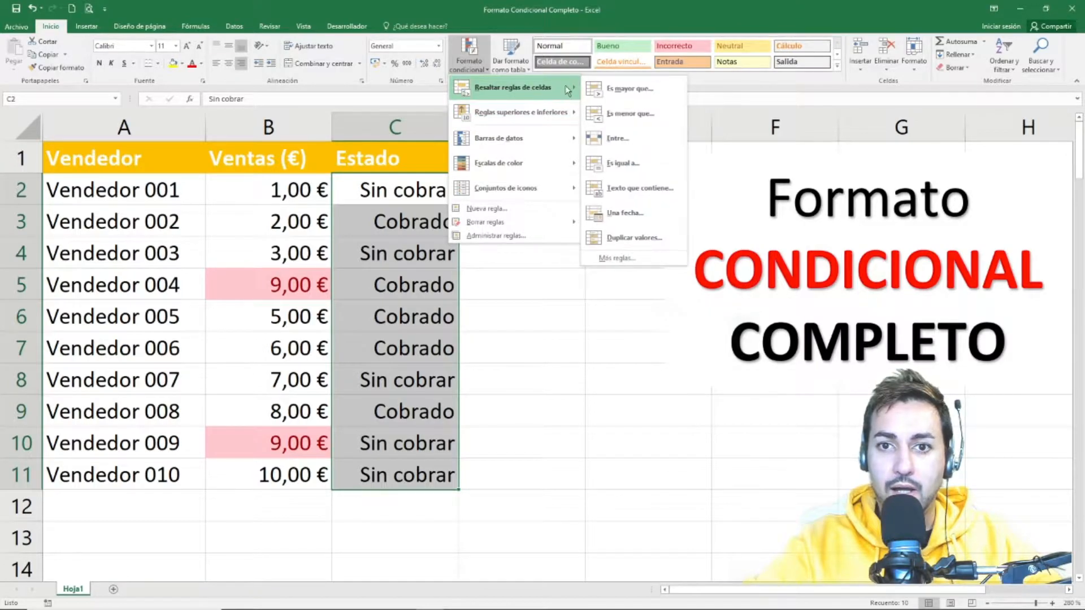
left_click(647, 164)
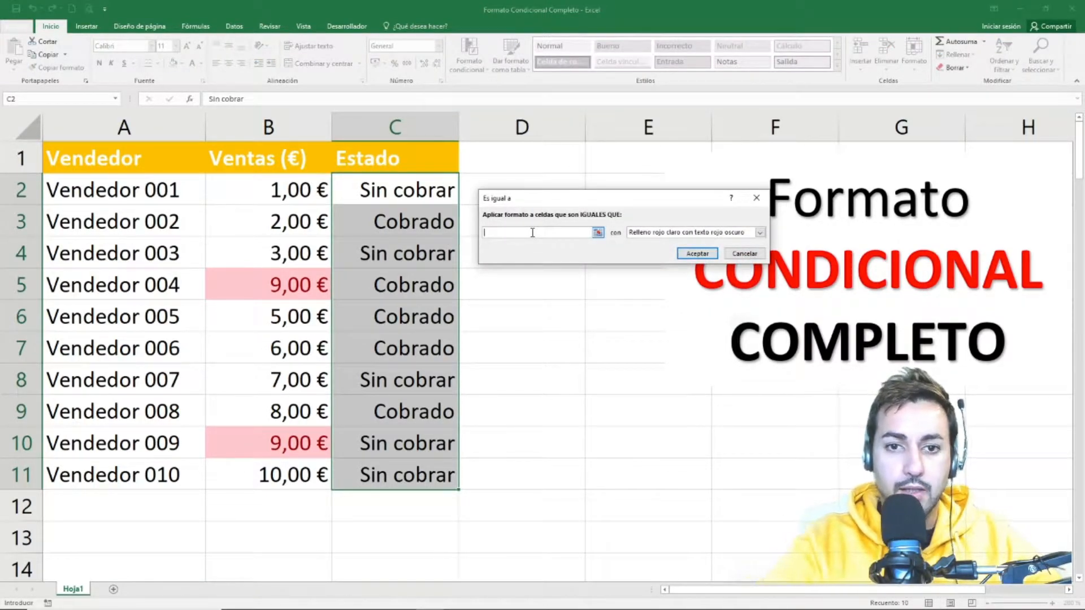
type("sin cobrar")
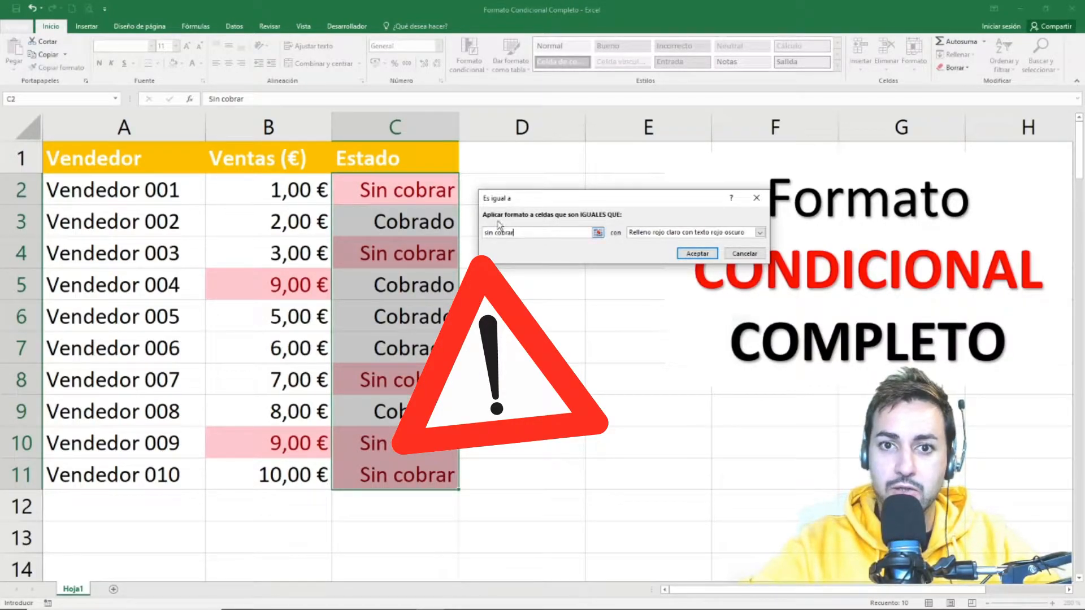
Try enclosing the equal-to rule's comparison text in quotation marks, and remove the quotation marks again
left_click(486, 233)
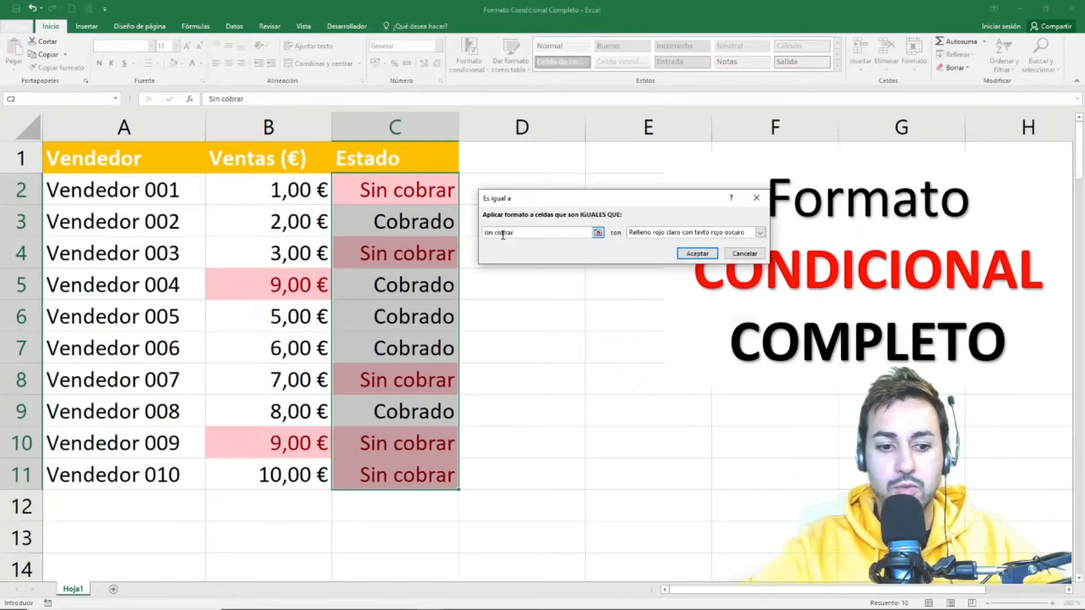
type("\"")
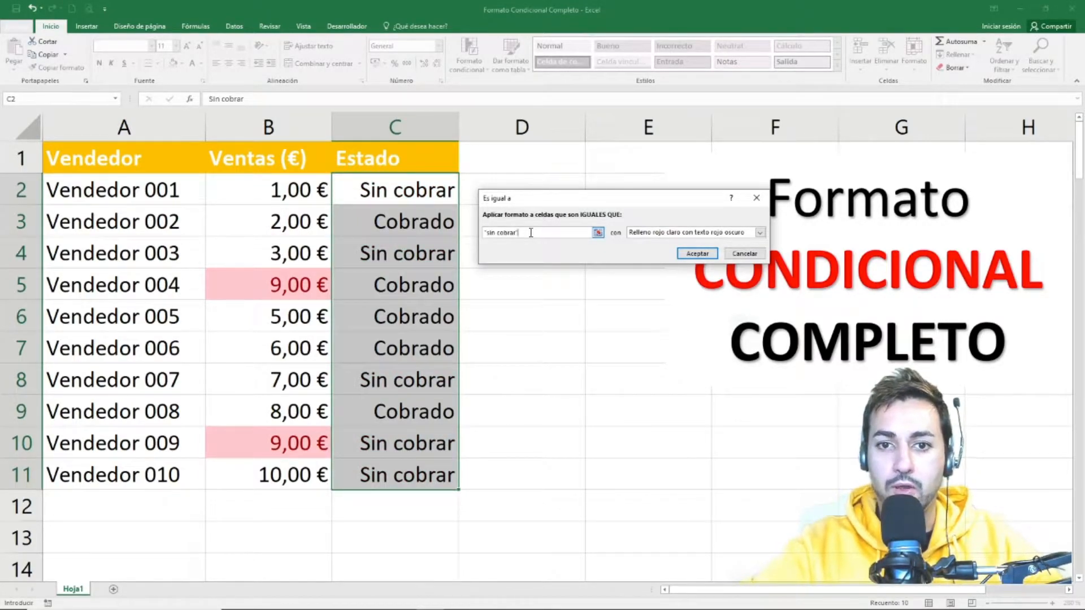
key("BackSpace")
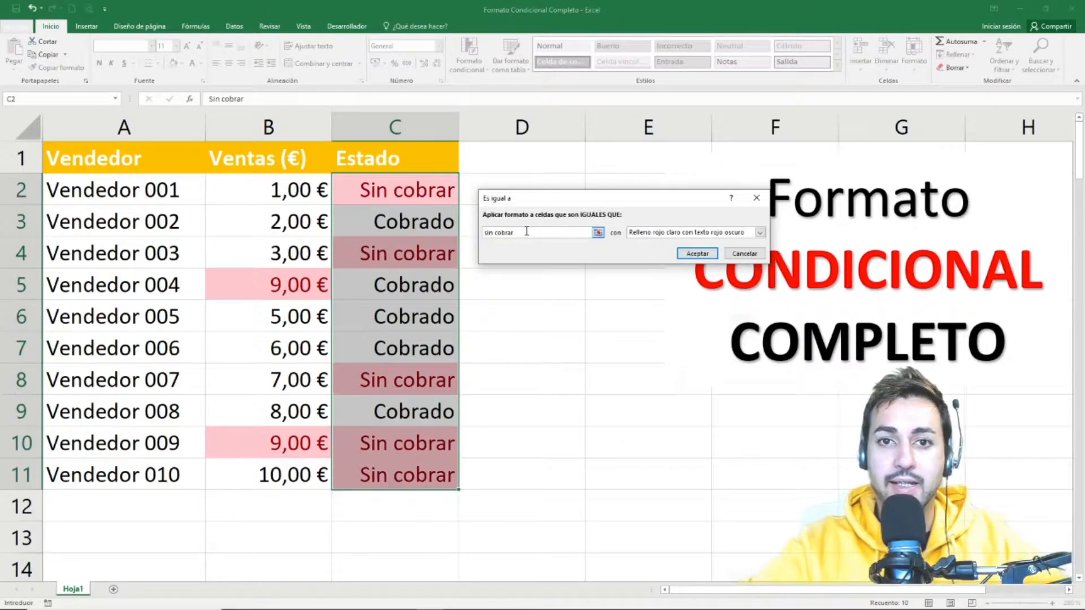
Set the equal-to rule's format to green fill with dark green text and apply the rule
left_click(760, 233)
left_click(678, 257)
left_click(529, 233)
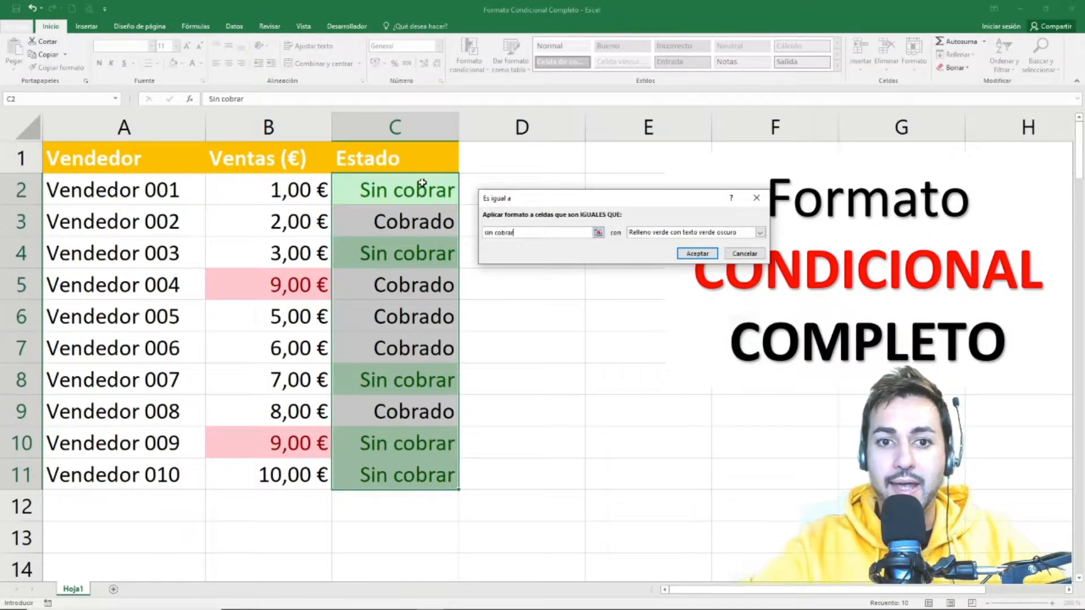
left_click(697, 253)
left_click(503, 296)
left_click(508, 316)
left_click_drag(292, 189, 298, 477)
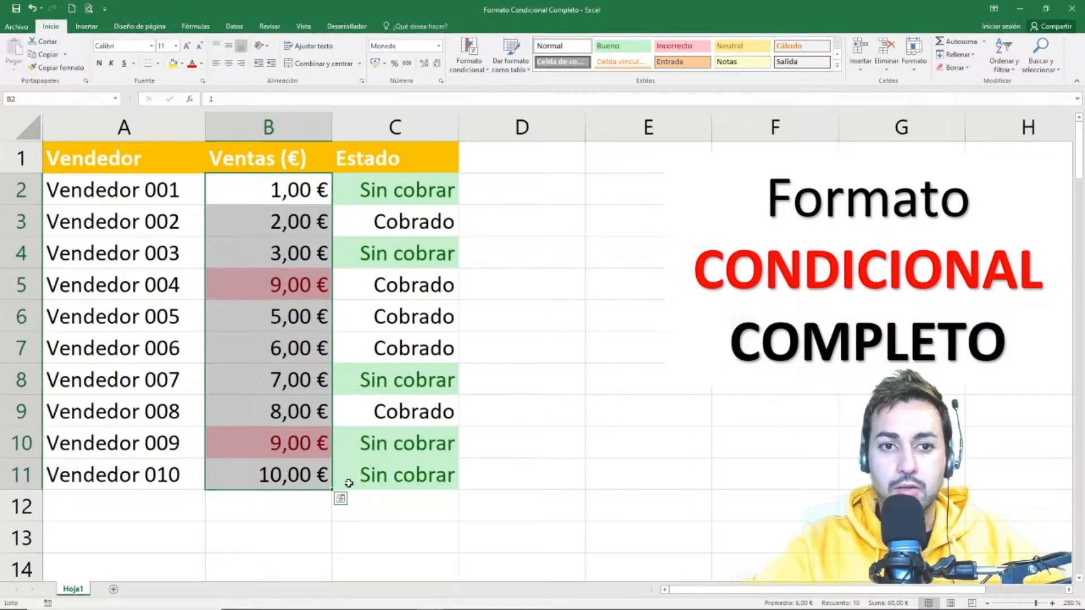
left_click_drag(395, 189, 424, 467)
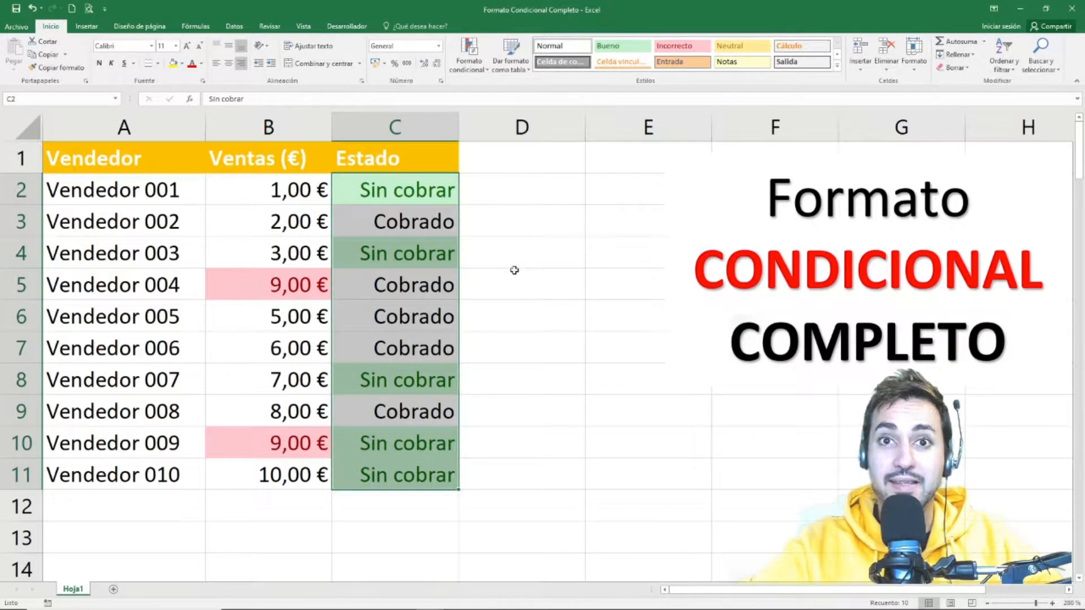
left_click(481, 267)
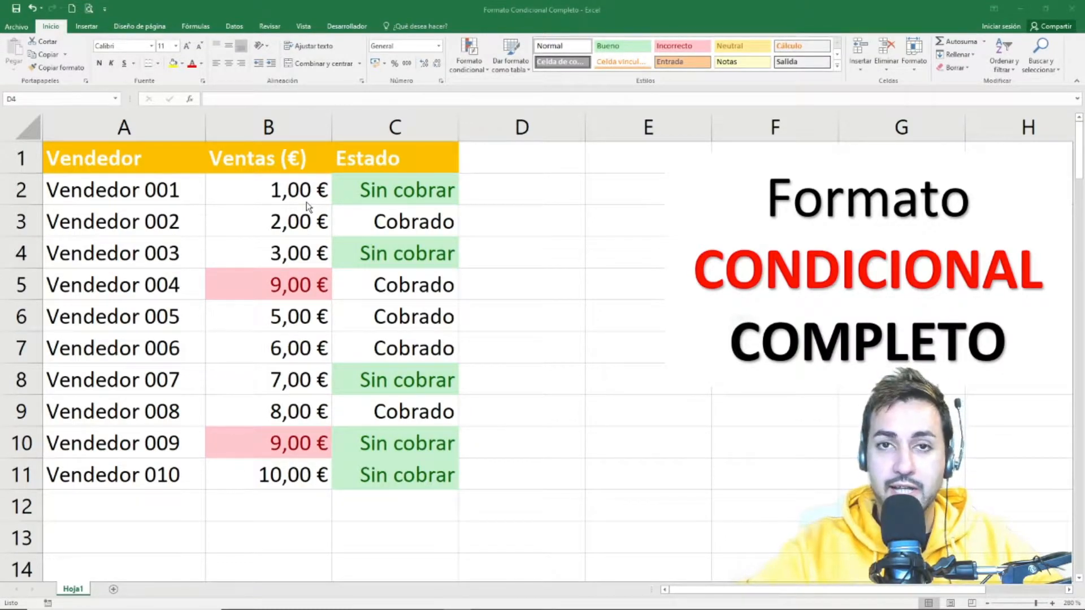
left_click_drag(295, 185, 325, 477)
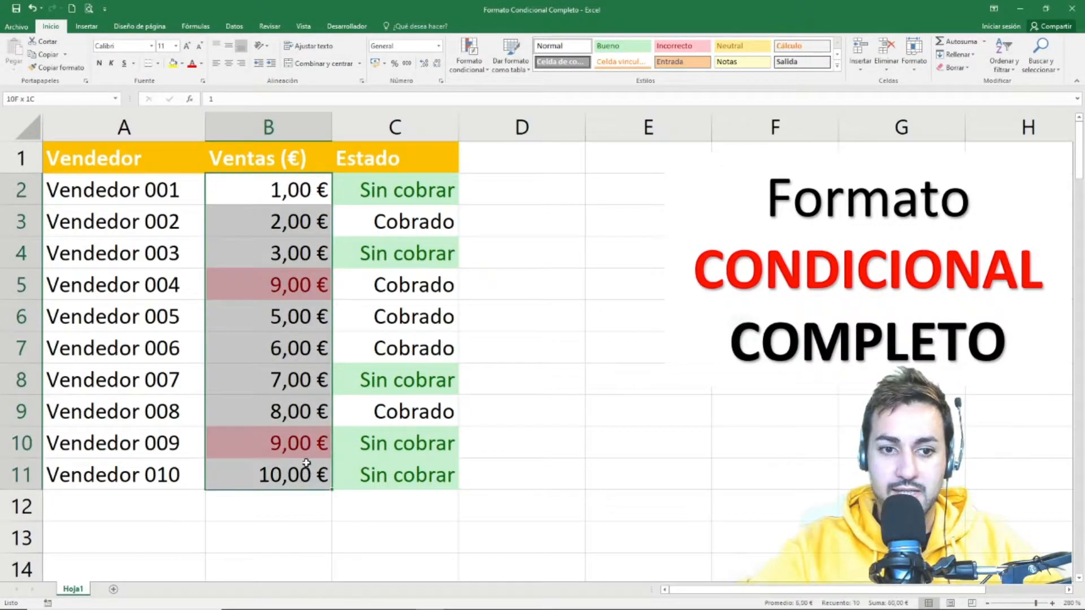
left_click_drag(405, 196, 393, 466)
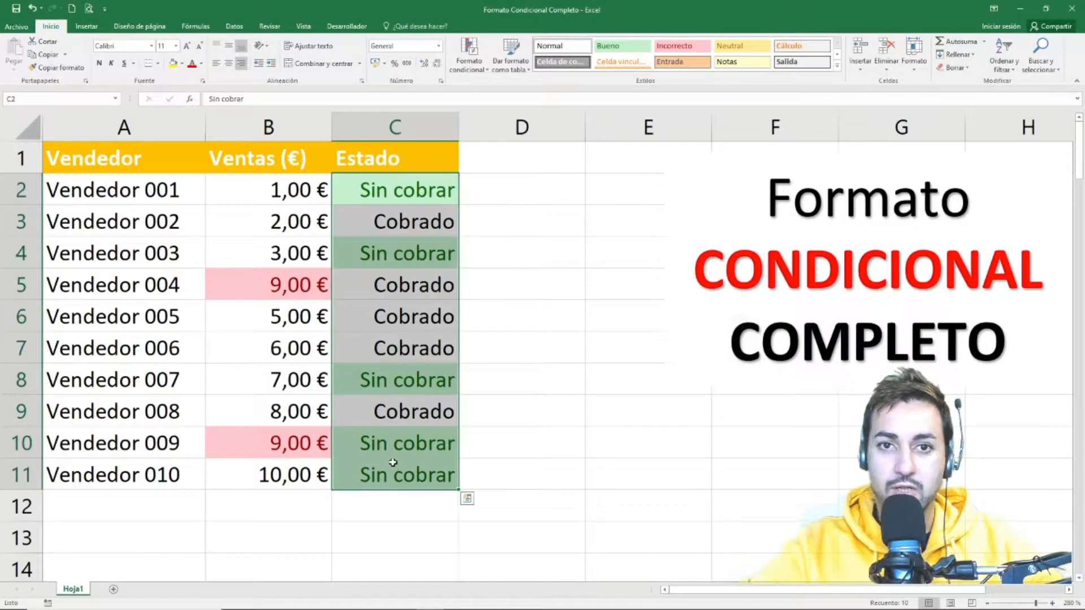
left_click(504, 244)
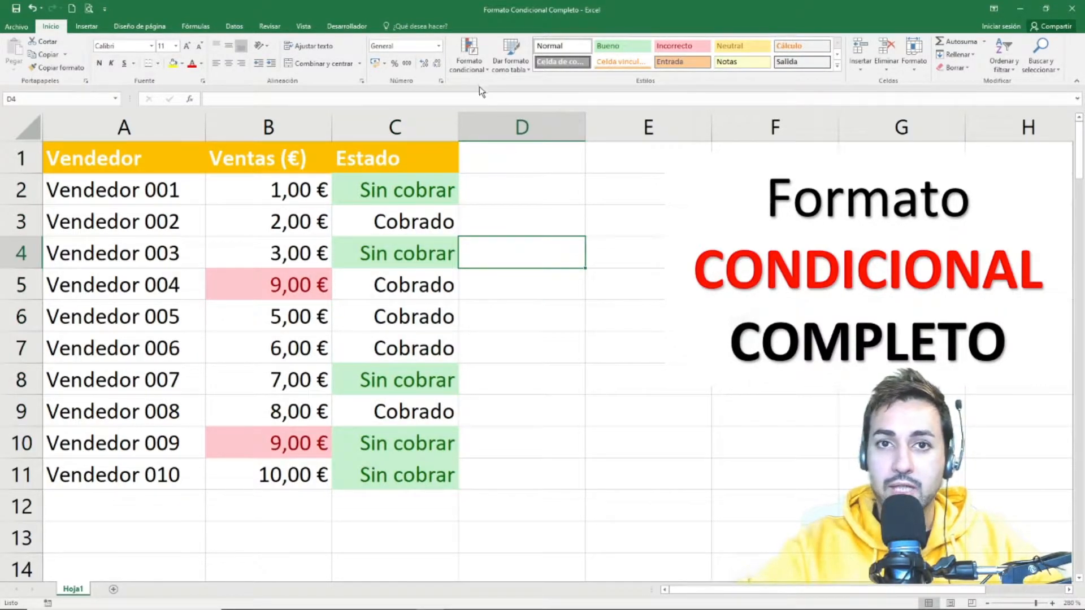
Clear the equal-to rules for sales and Estado by removing all conditional formatting rules from the sheet
left_click(468, 68)
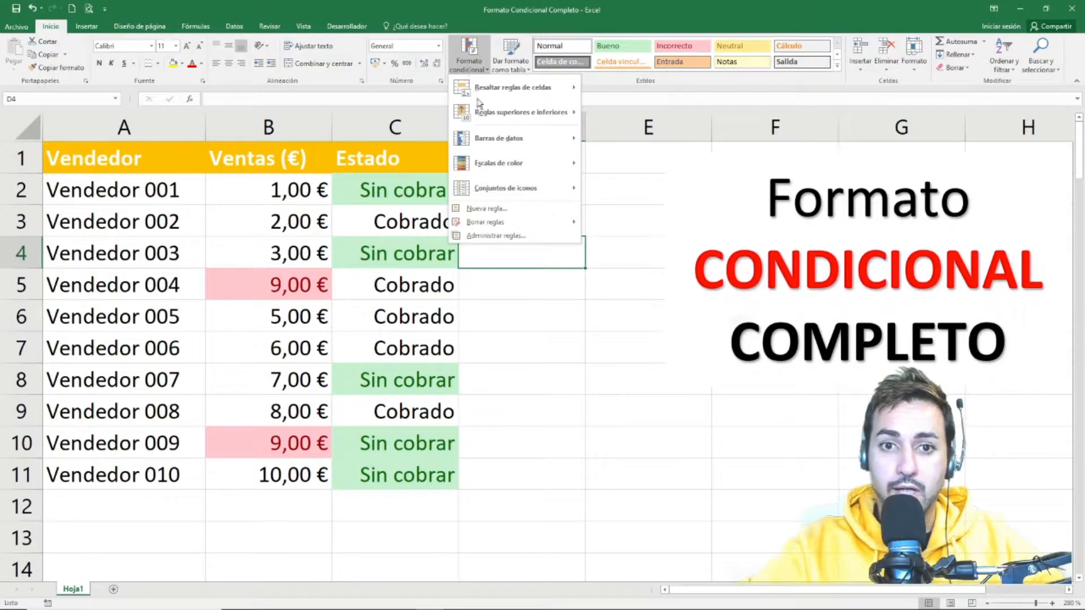
mouse_move(501, 220)
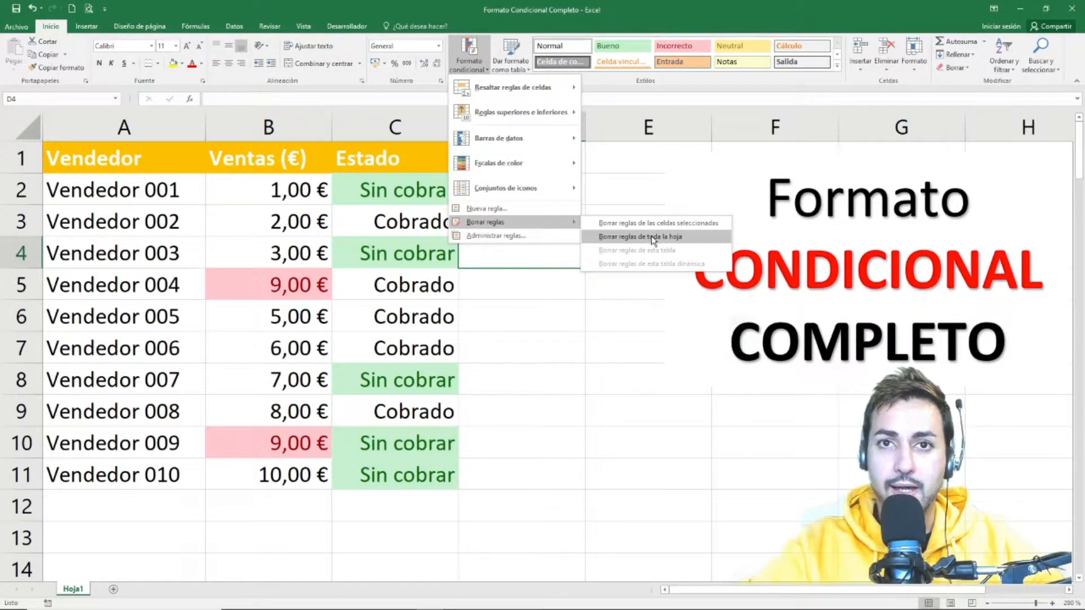
left_click(653, 238)
left_click_drag(294, 189, 407, 471)
left_click(534, 257)
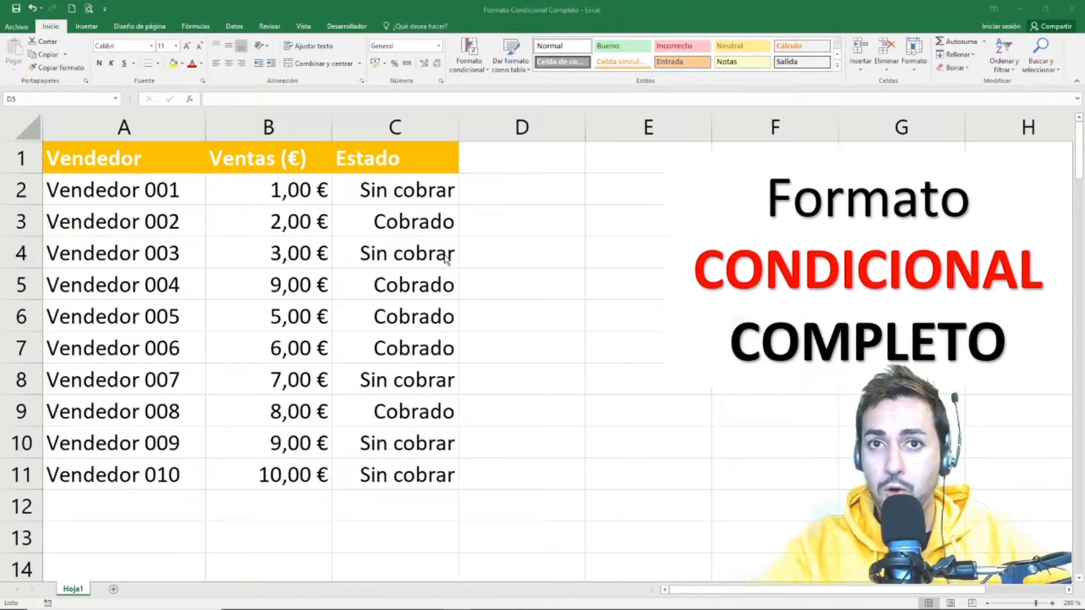
Create a text-contains highlight rule for the Estado cells C2:C11 with the search text "co"
left_click_drag(406, 189, 426, 477)
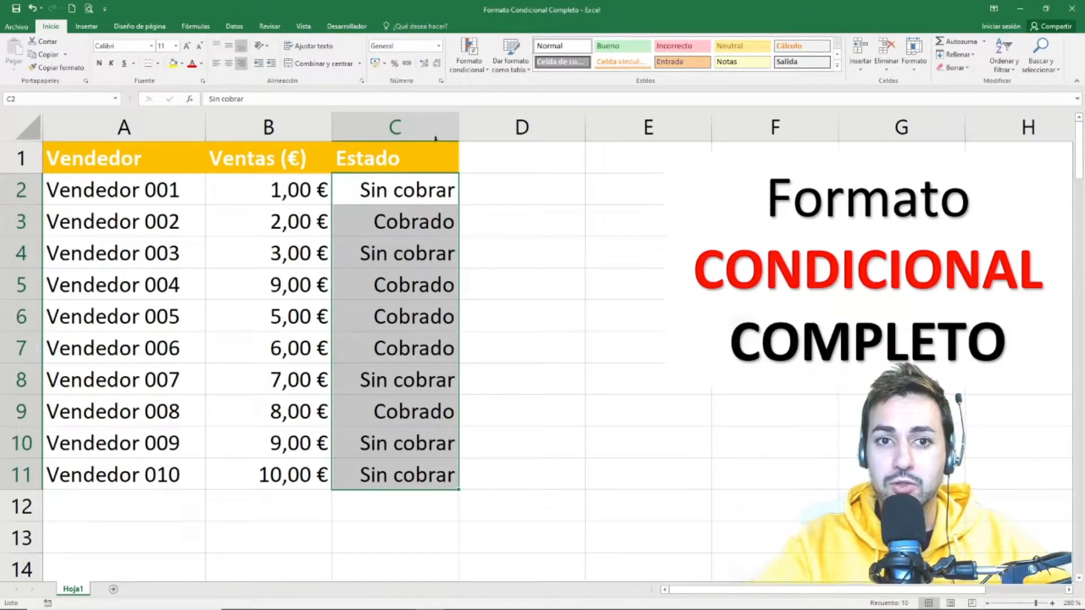
left_click(469, 56)
mouse_move(503, 89)
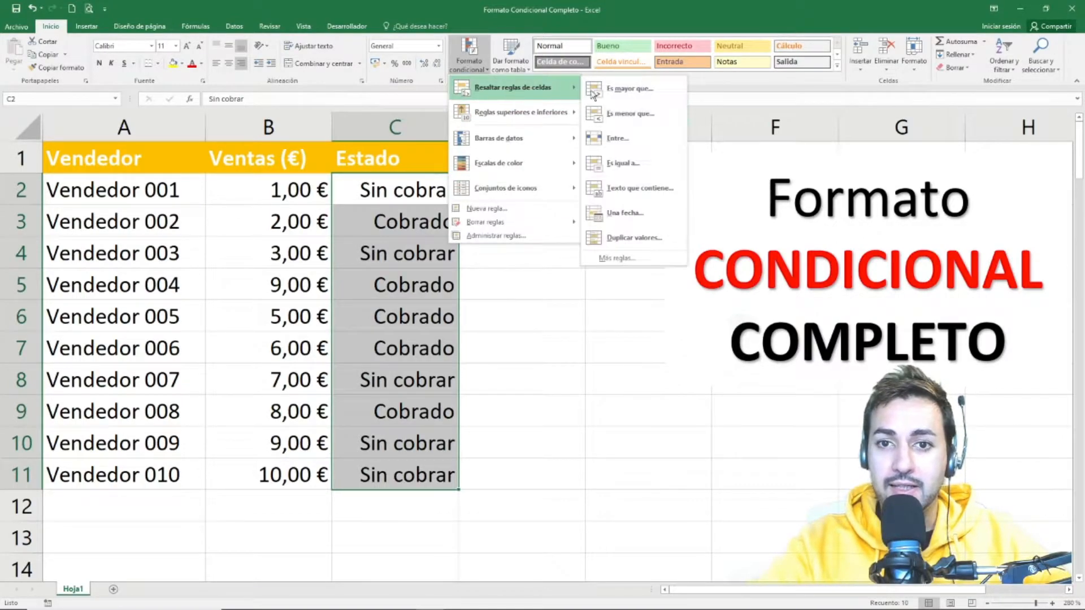
left_click(643, 186)
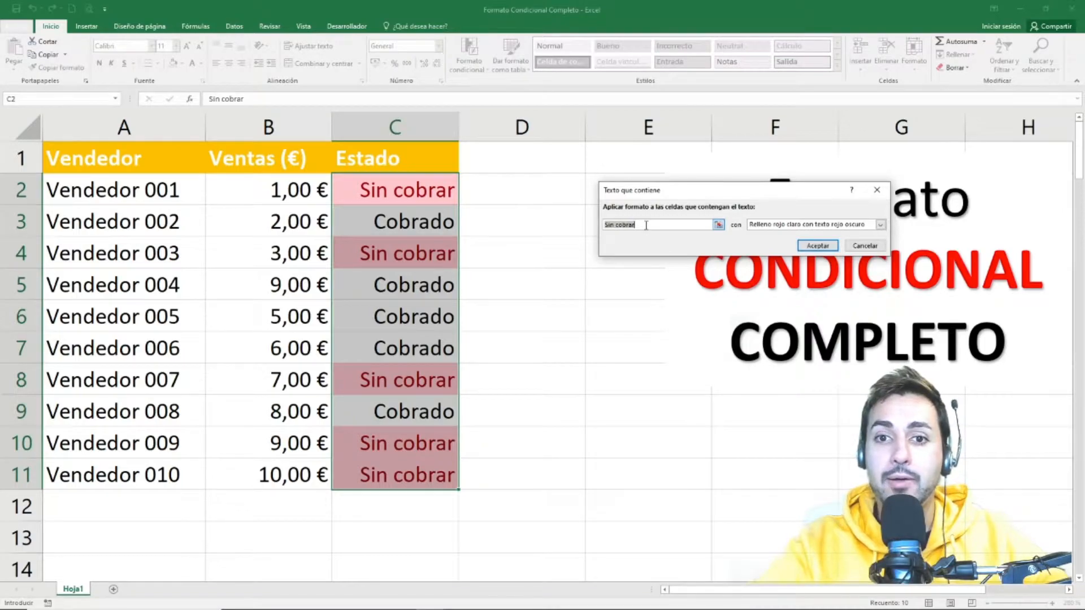
left_click(646, 225)
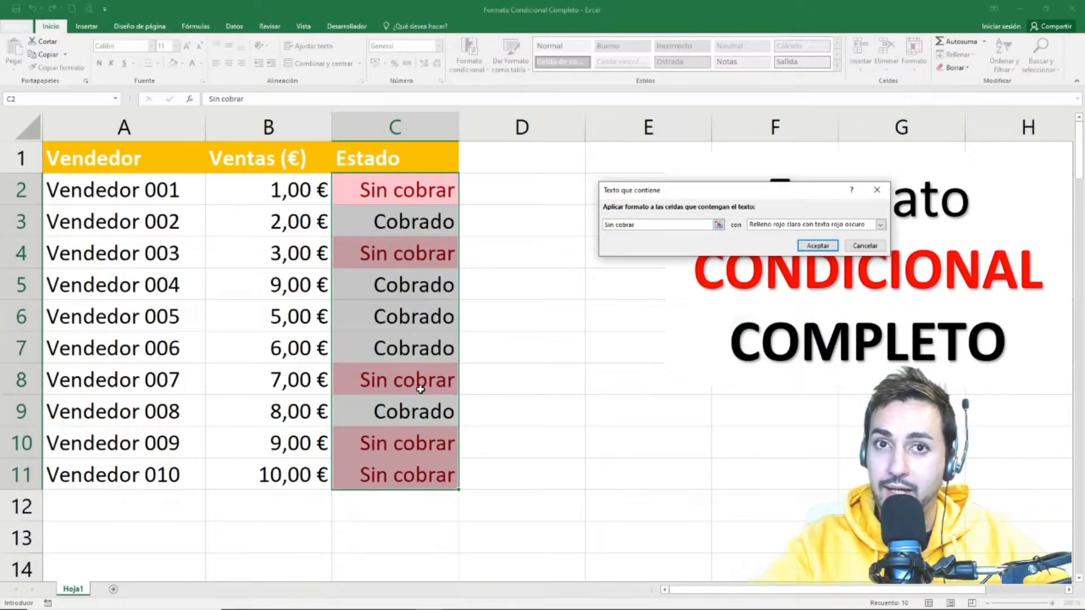
left_click_drag(645, 225, 605, 224)
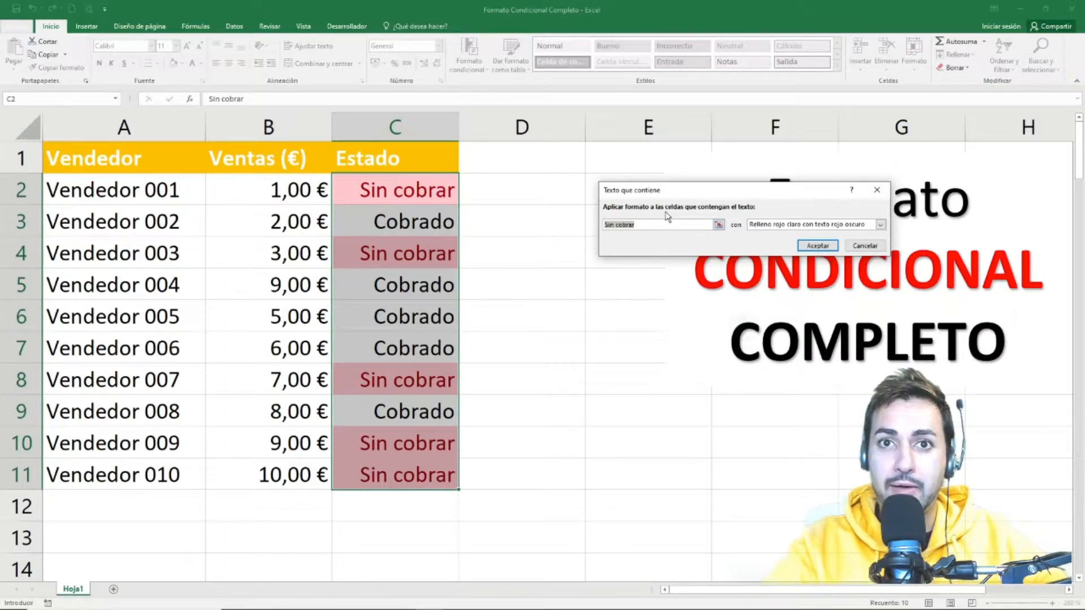
type("co")
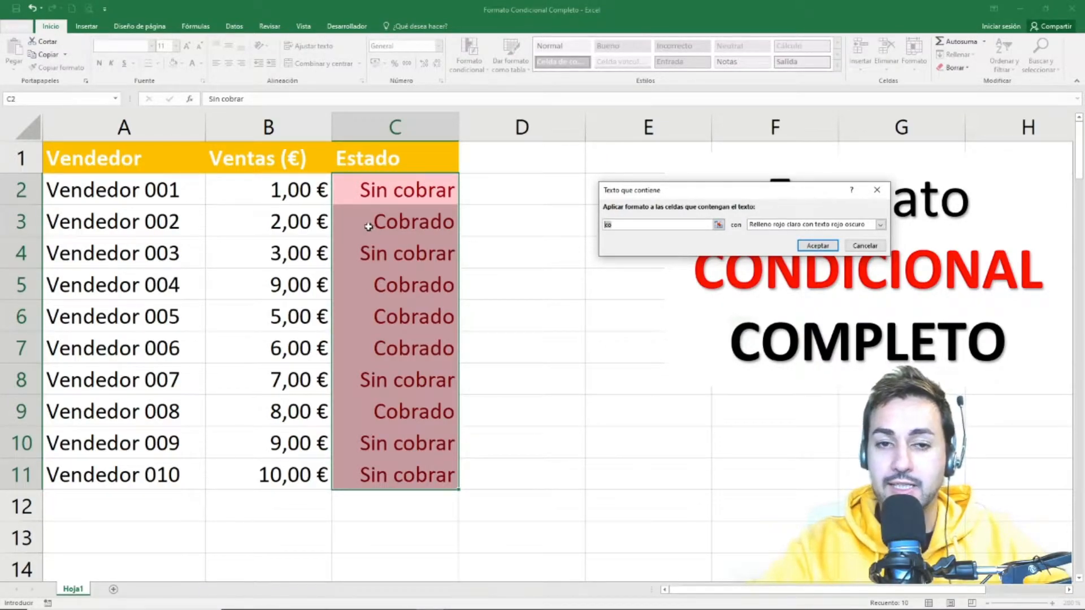
Extend the text-contains rule's search text to "cobrad" and apply it with light red fill and dark red text
left_click(634, 223)
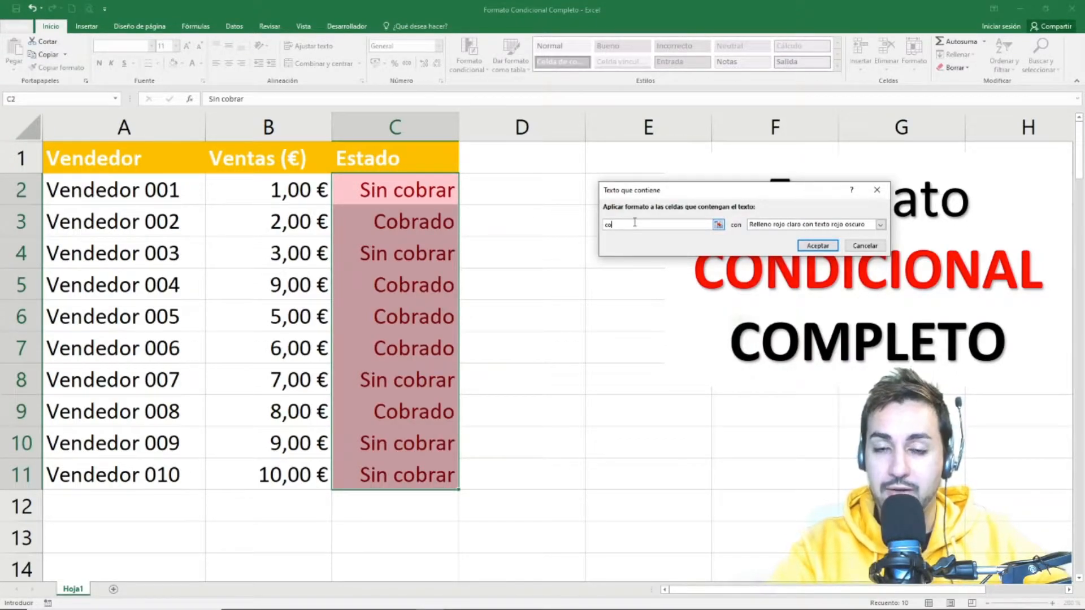
type("br")
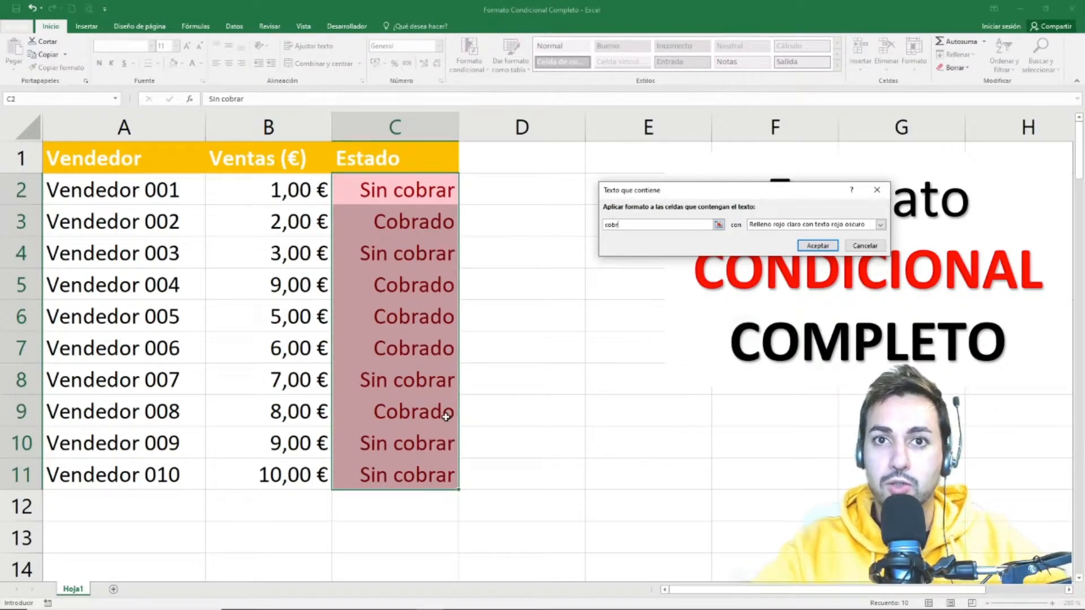
type("ad")
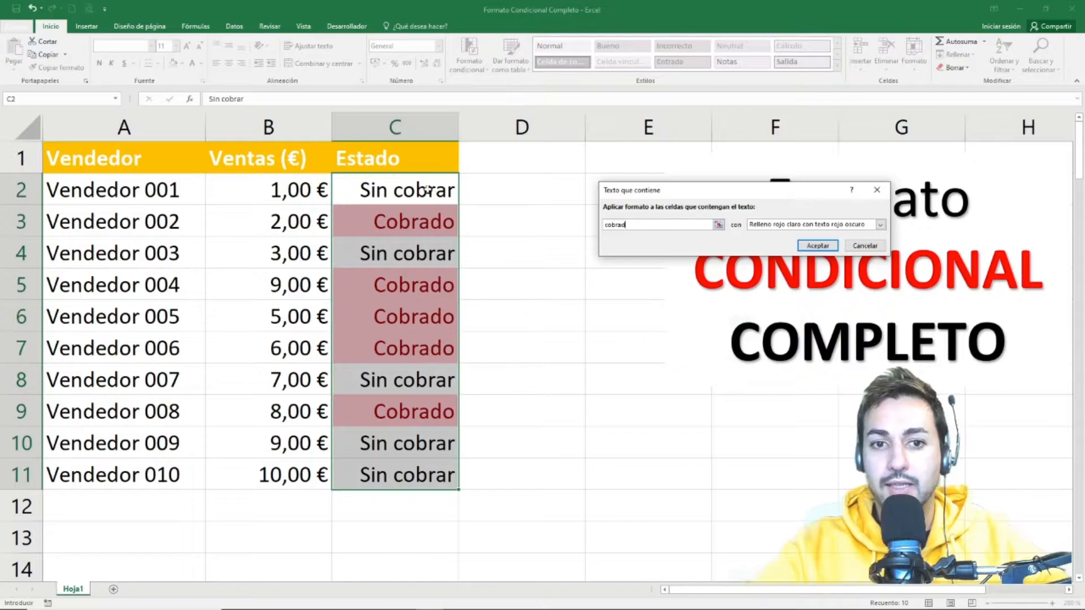
left_click_drag(629, 224, 604, 229)
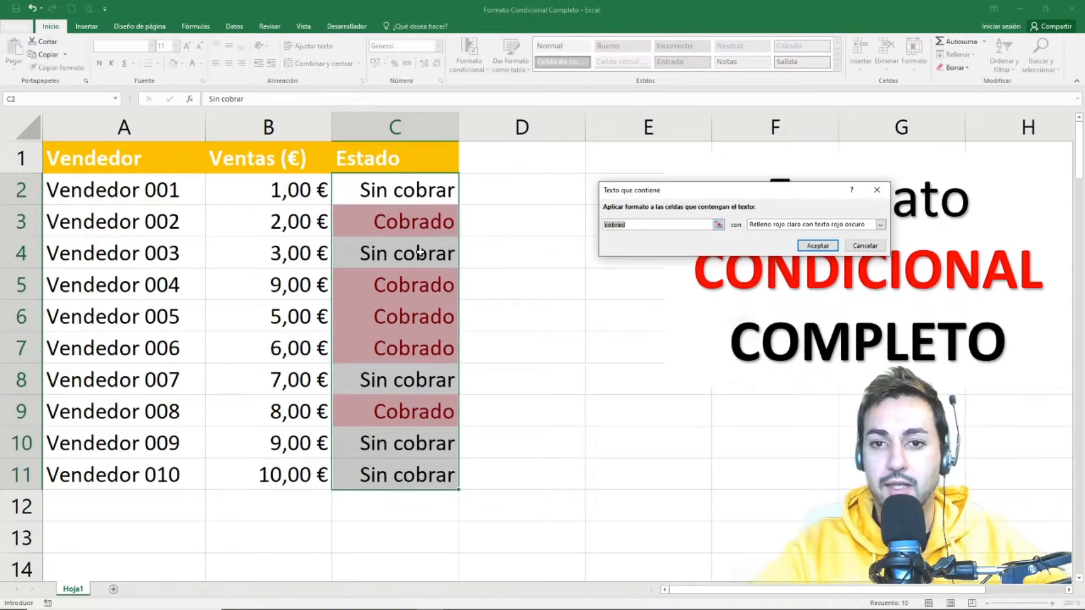
left_click(817, 244)
left_click(582, 354)
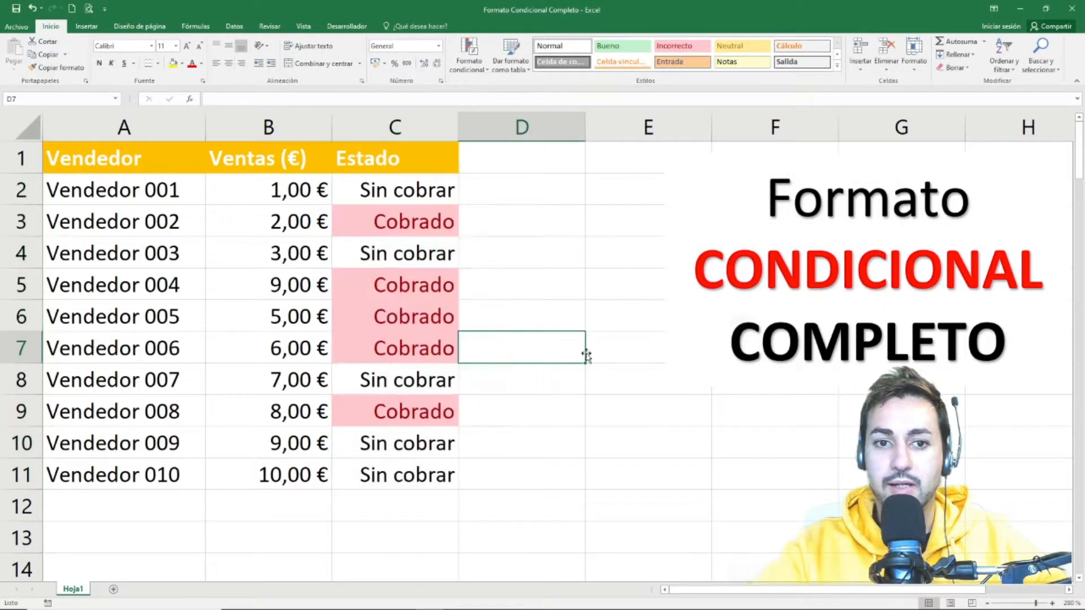
left_click(570, 380)
Remove the text-contains rule from the Estado column by clearing the conditional formatting rules of the whole sheet
left_click(411, 208)
left_click_drag(412, 191, 413, 477)
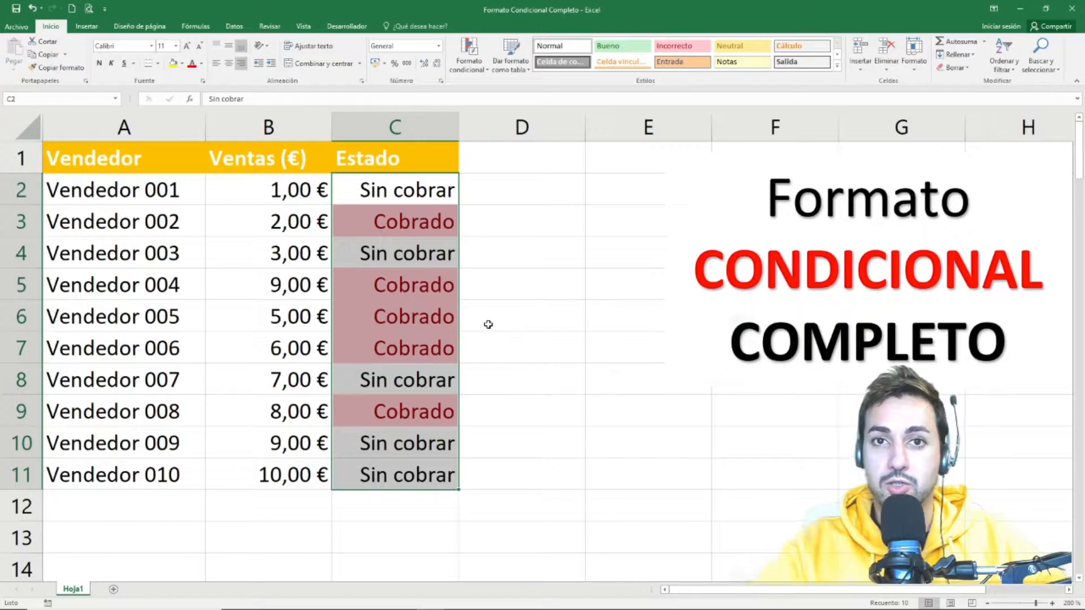
left_click(469, 60)
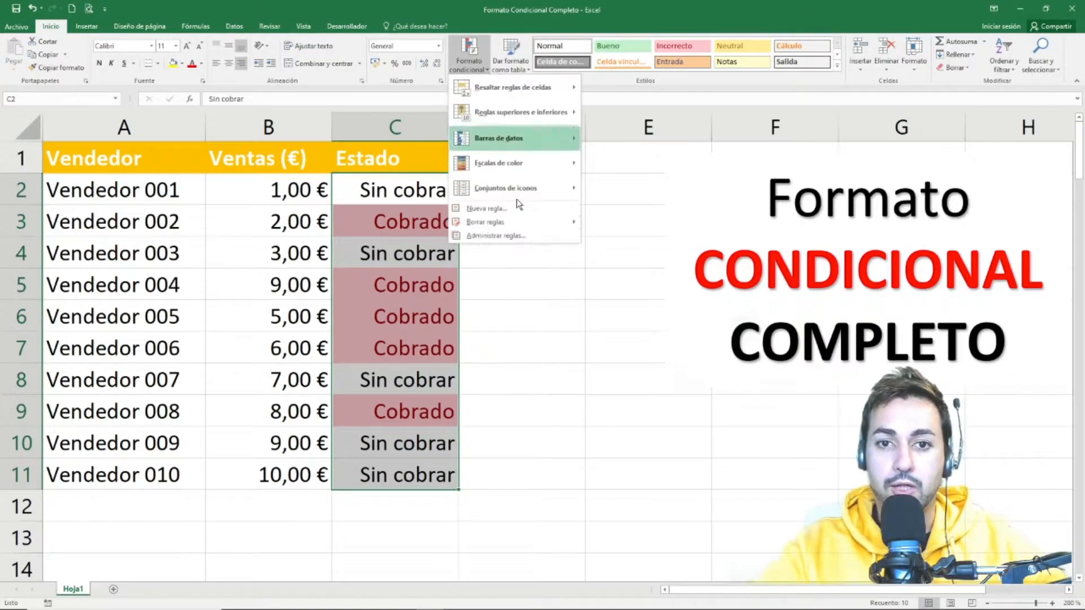
left_click(682, 238)
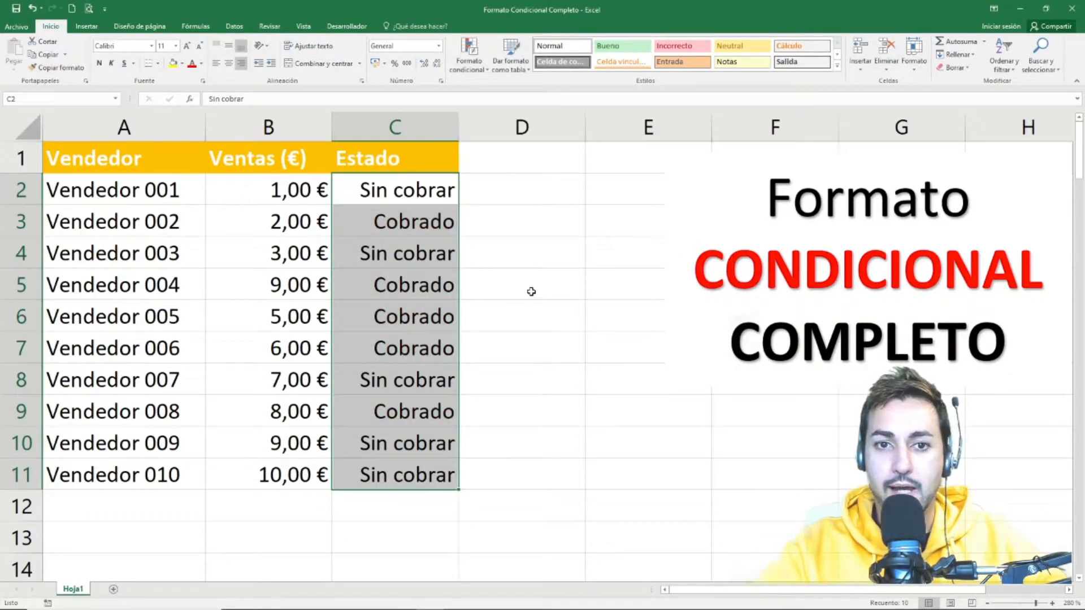
left_click(531, 292)
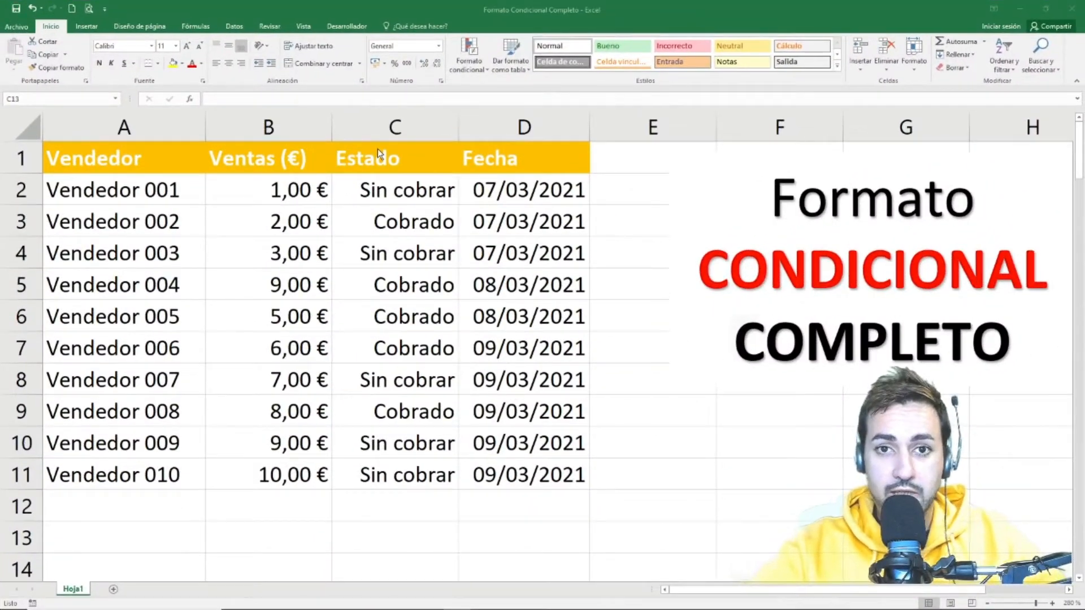
Start a date highlight rule for the Fecha cells D2:D11 set to Ayer with light red fill and dark red text
left_click(518, 192)
left_click_drag(518, 214, 531, 478)
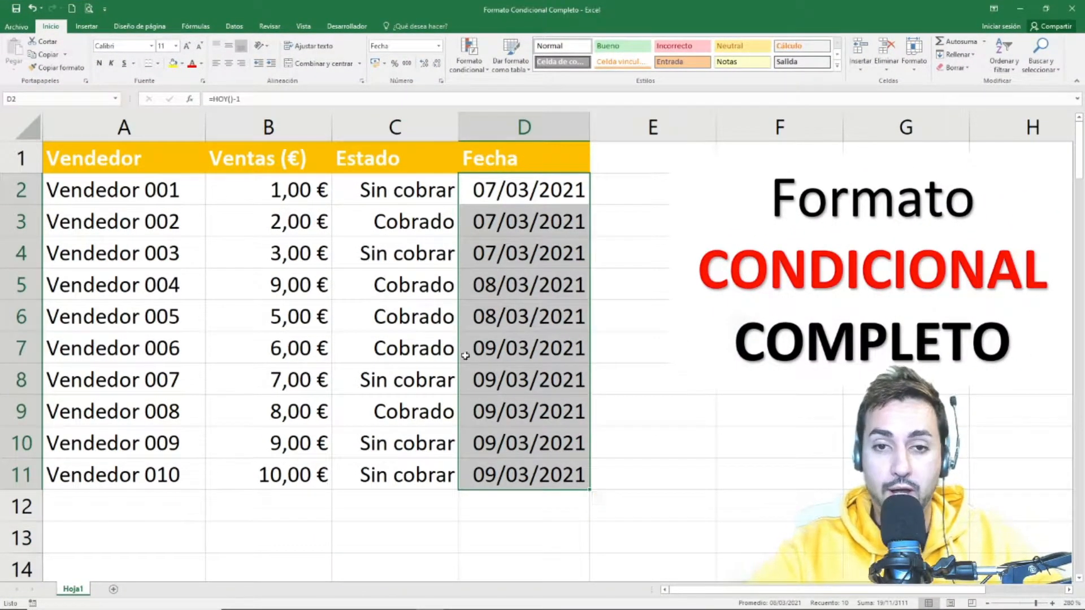
left_click(463, 54)
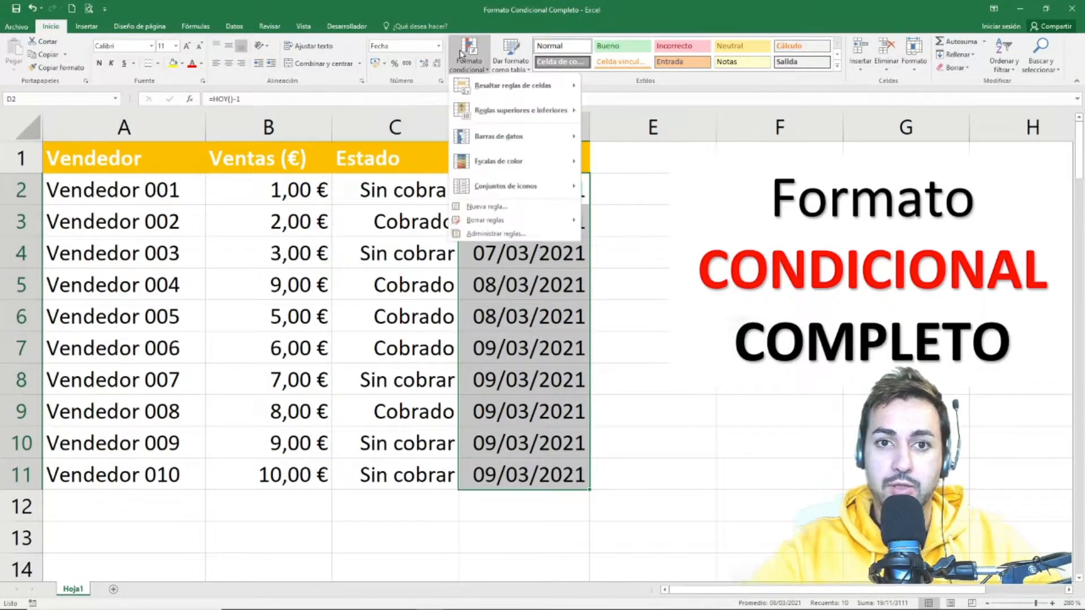
mouse_move(496, 82)
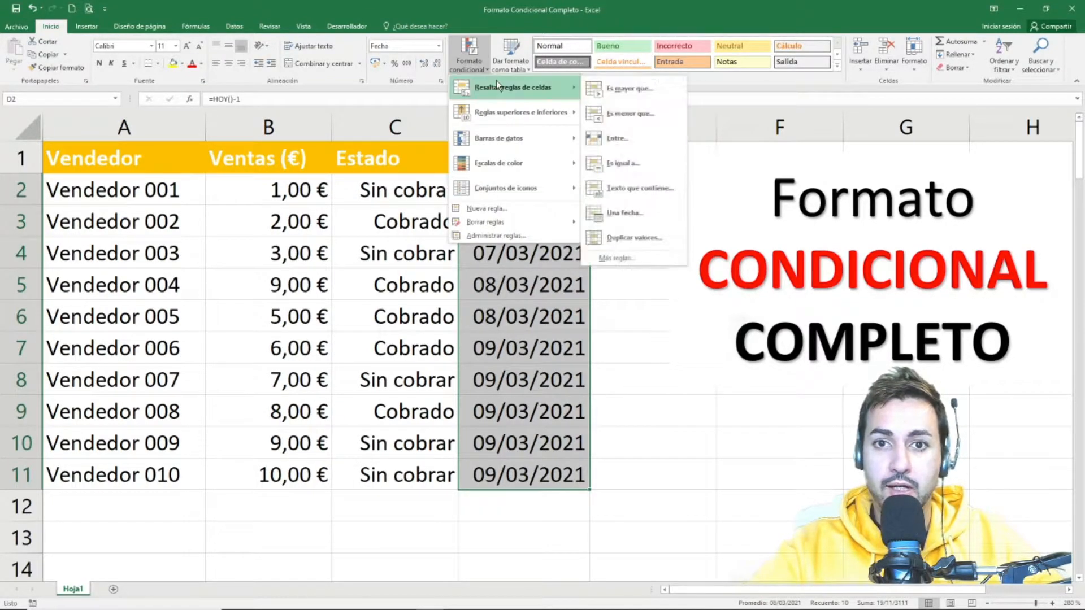
left_click(656, 220)
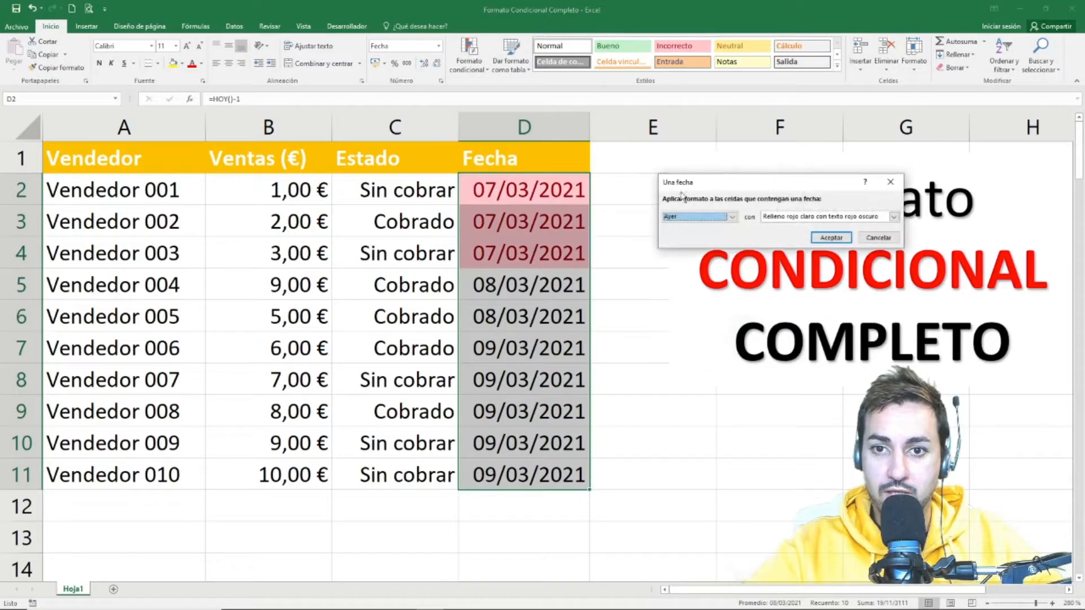
left_click_drag(734, 180, 732, 202)
left_click(729, 237)
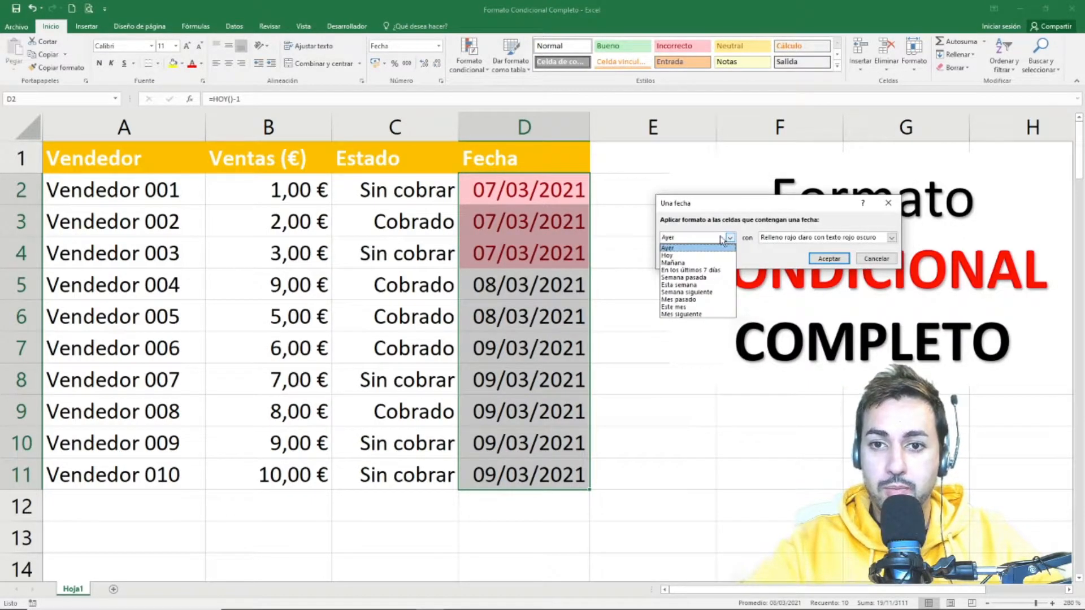
left_click(678, 248)
Try the periods Hoy and Mañana in the date highlight rule for the Fecha cells
left_click(685, 239)
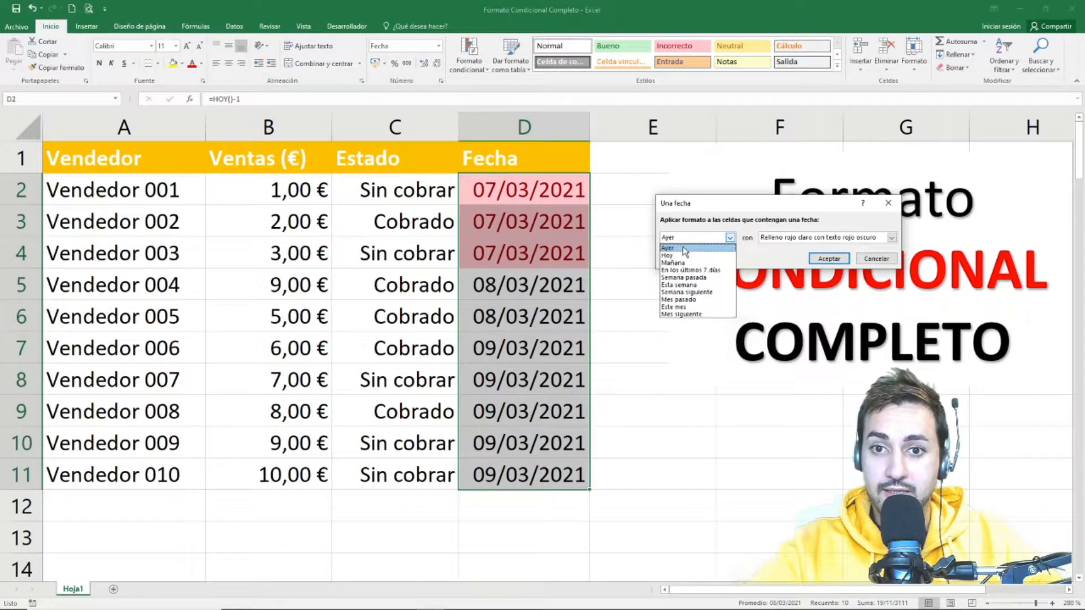
left_click(681, 255)
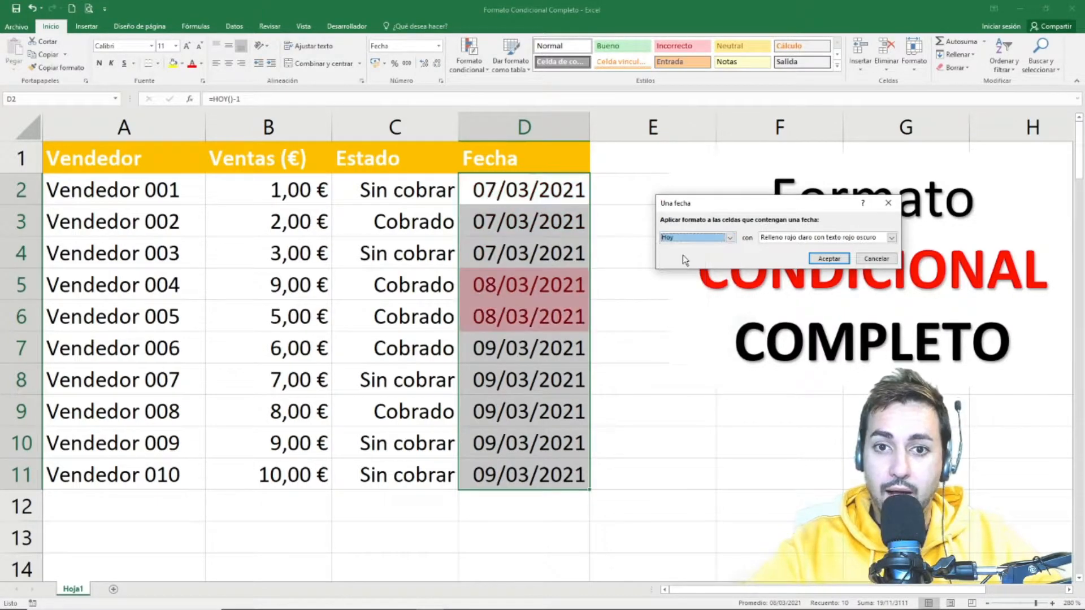
left_click(679, 238)
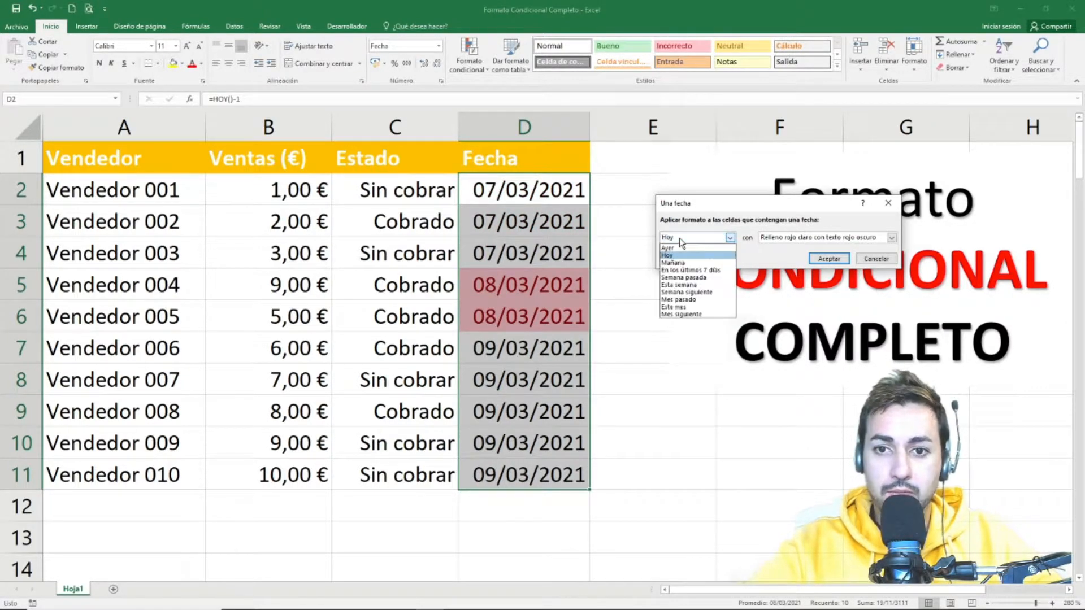
left_click(686, 263)
left_click(686, 238)
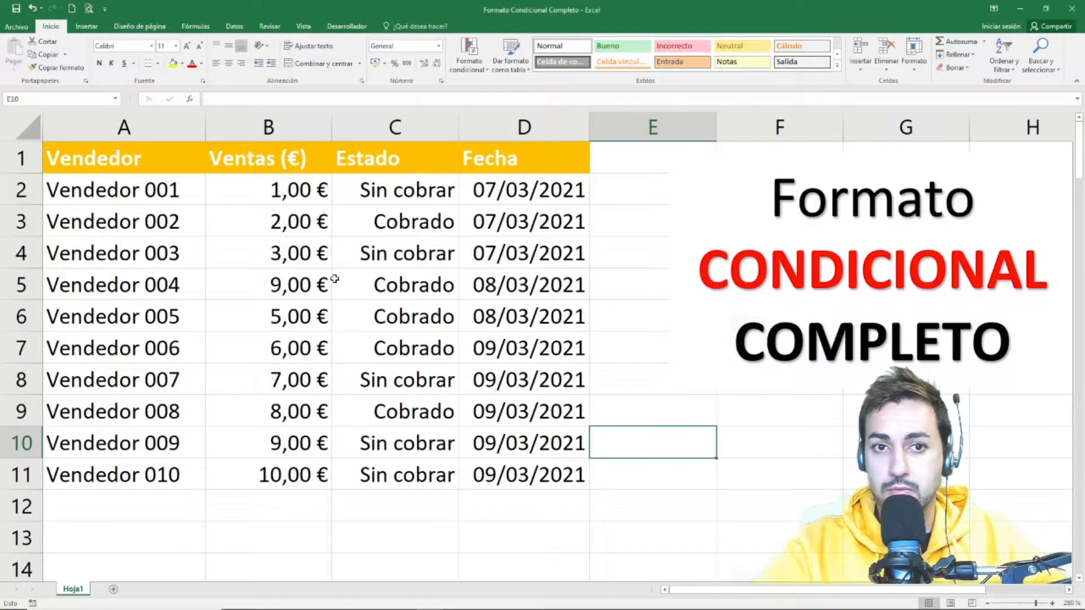
Start a duplicate values rule for the Ventas cells B2:B11 and switch its value type to Único
left_click_drag(299, 190, 303, 476)
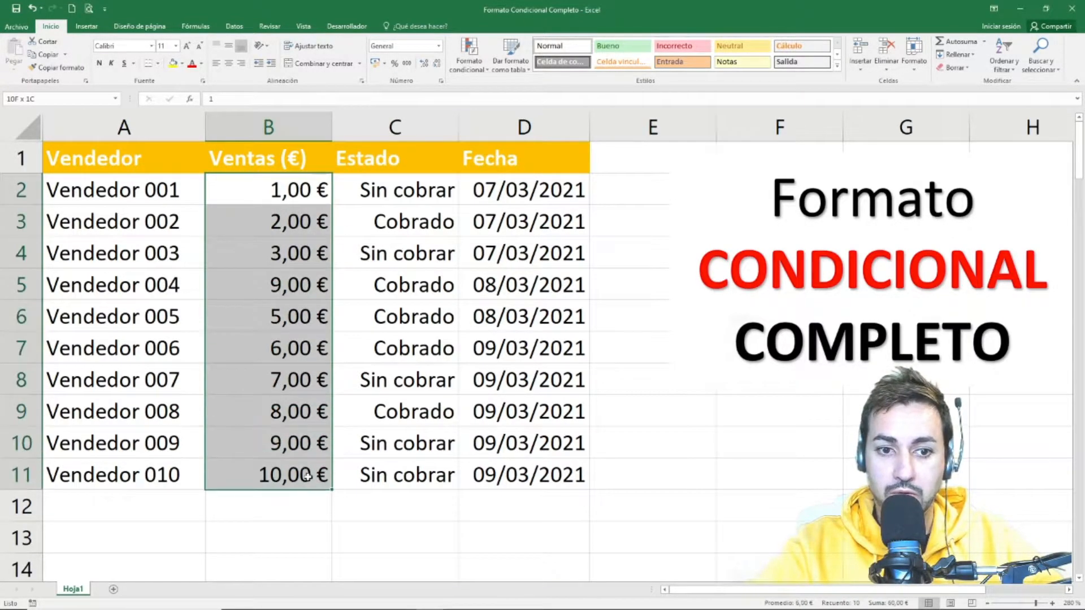
left_click(473, 60)
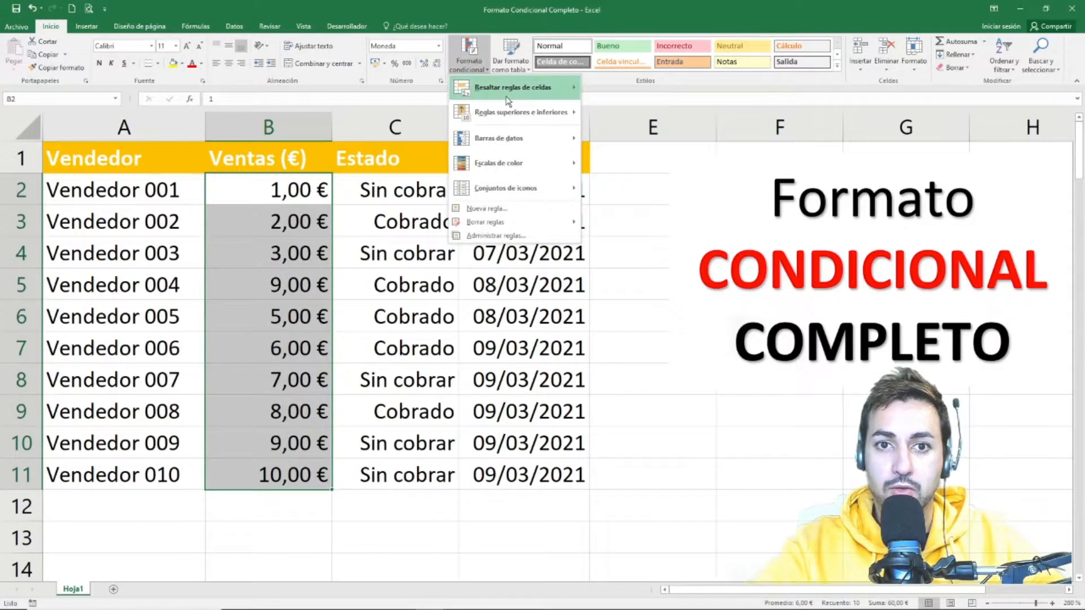
mouse_move(510, 93)
left_click(631, 238)
left_click(701, 238)
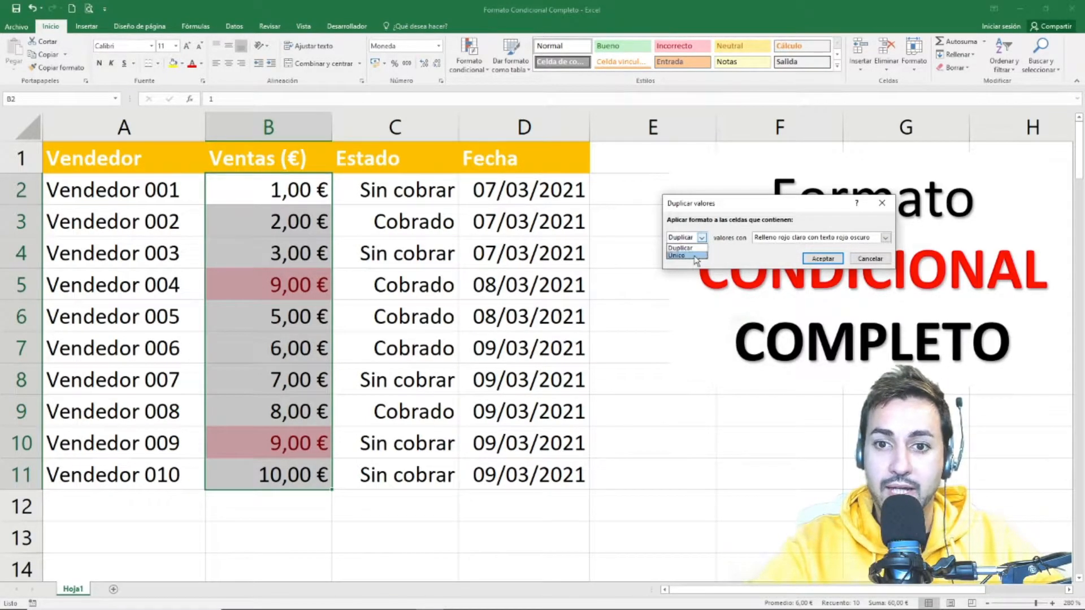
left_click(677, 256)
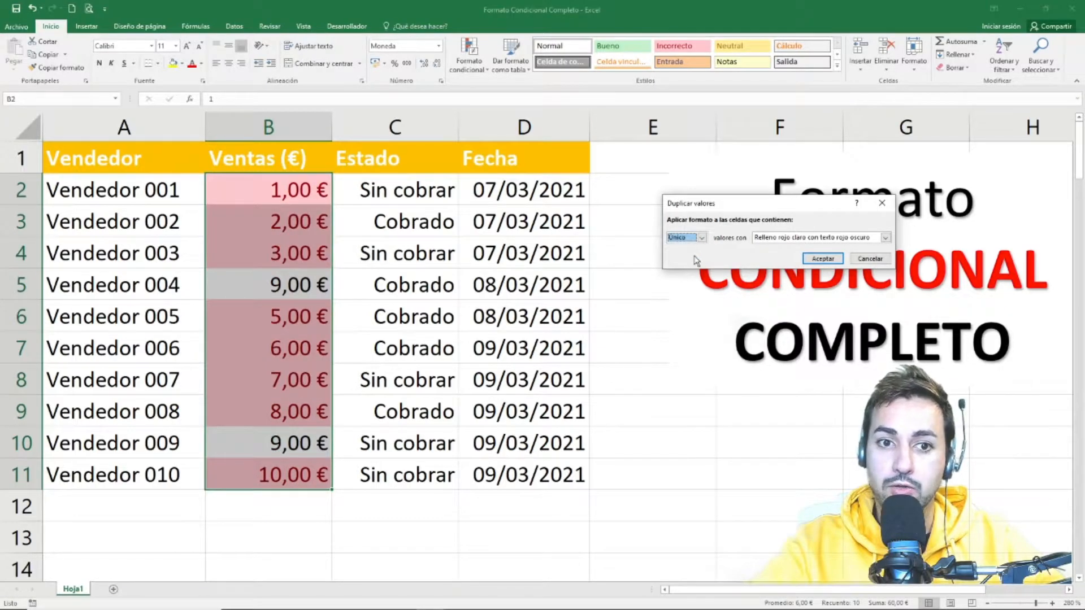
Set the Ventas rule back to Duplicar and apply it with light red fill and dark red text
left_click(701, 237)
left_click(695, 247)
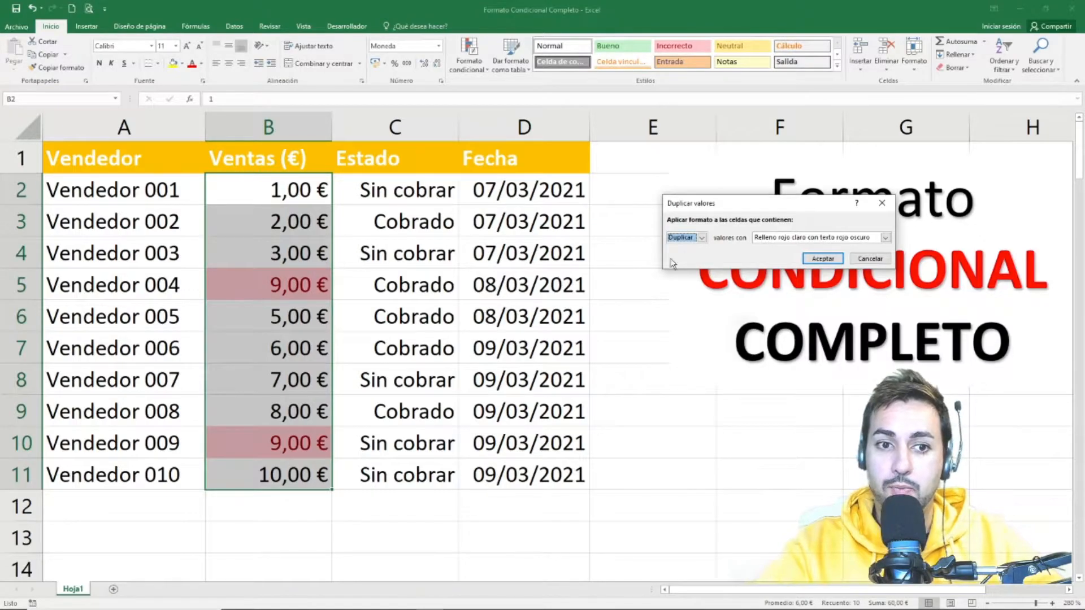
left_click(827, 259)
left_click(398, 380)
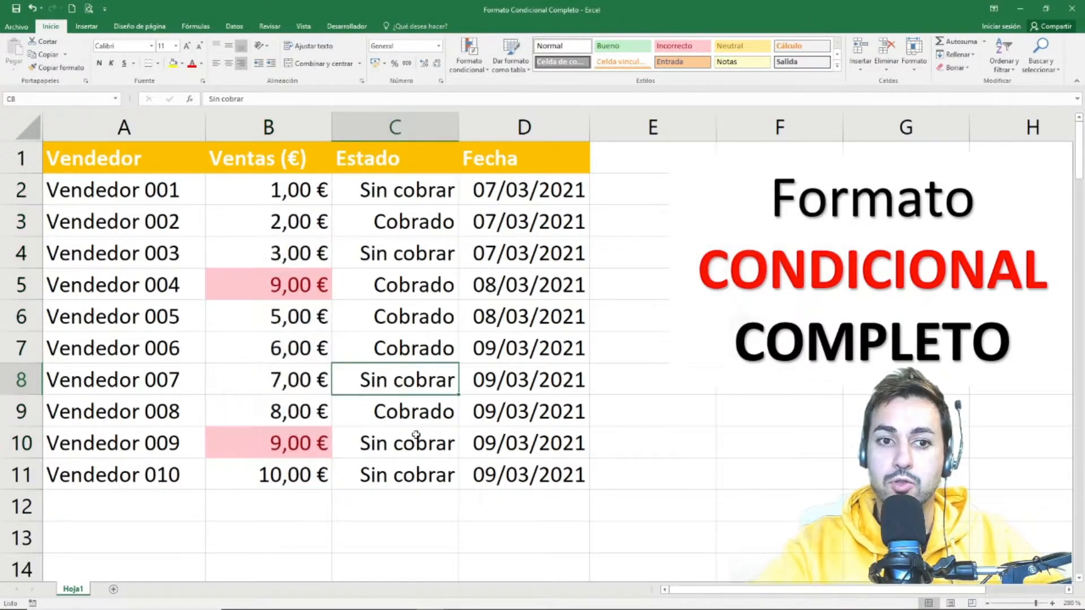
Highlight duplicate values in the Estado cells C2:C11 with light red fill and dark red text
left_click_drag(433, 198, 430, 471)
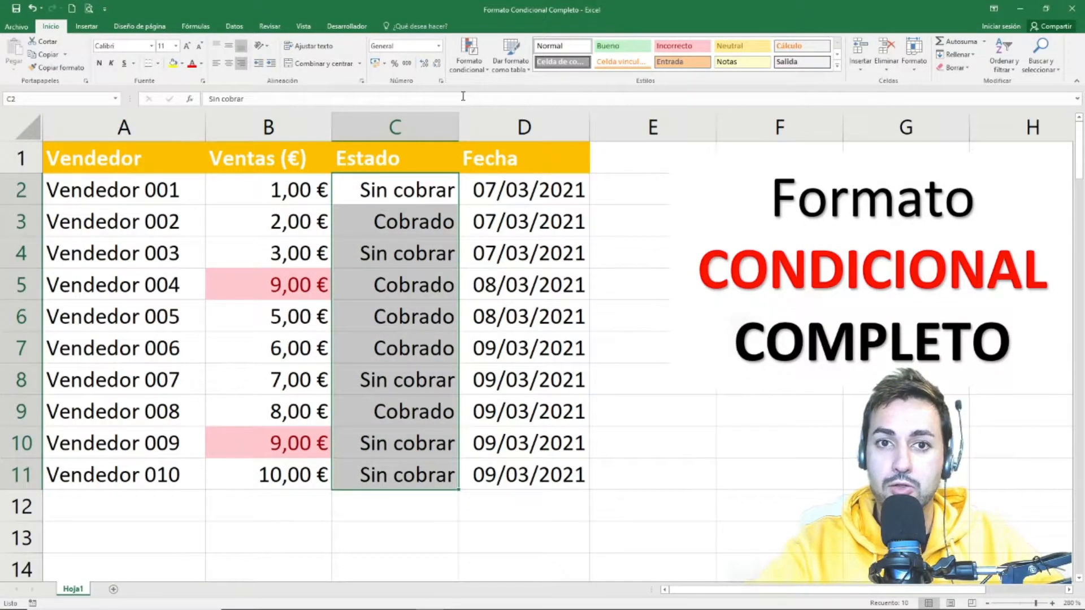
left_click(477, 70)
mouse_move(514, 87)
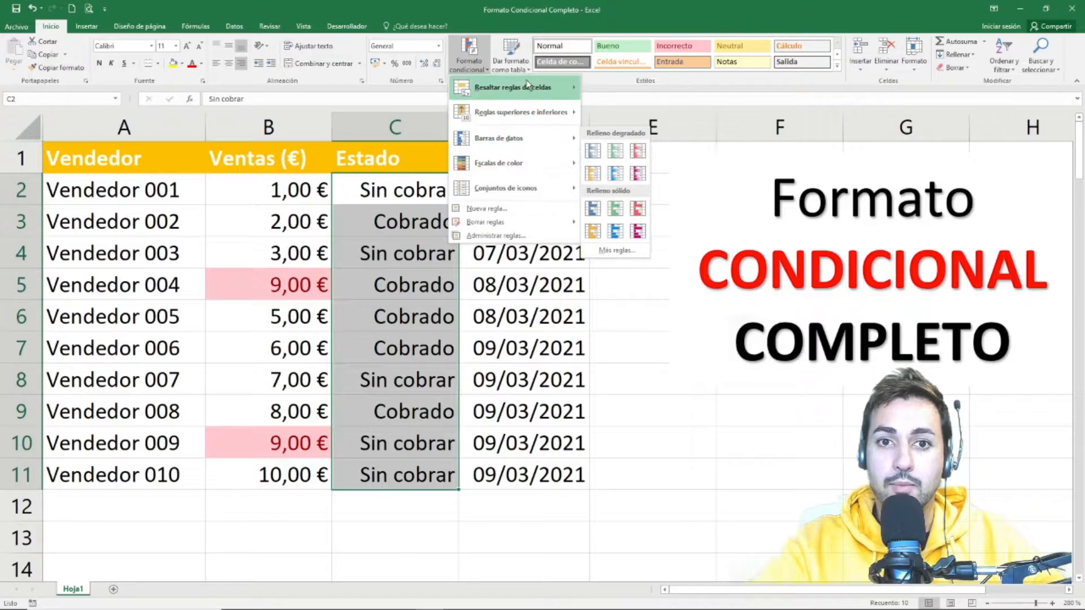
left_click(621, 237)
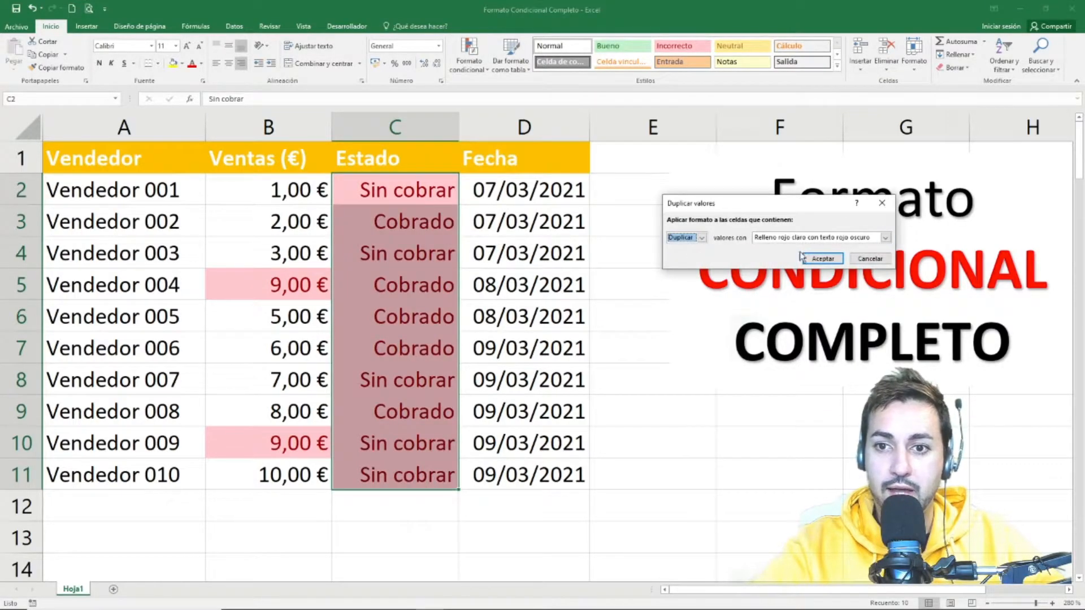
left_click(822, 258)
left_click(570, 283)
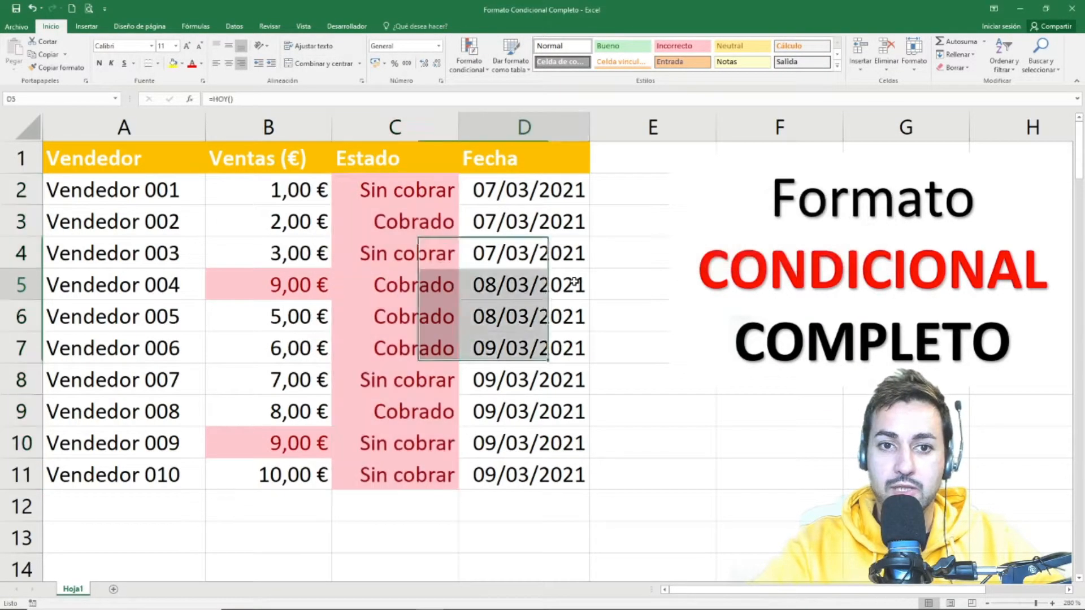
left_click(379, 184)
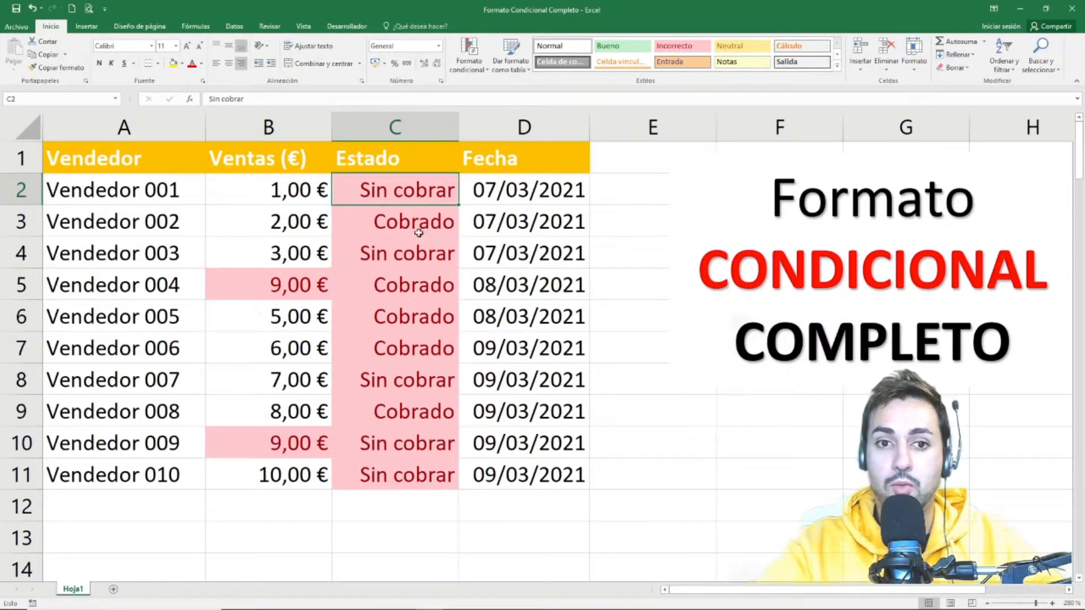
left_click(421, 228)
Highlight duplicate values in the Fecha cells D2:D11 with light red fill and dark red text
left_click_drag(520, 190, 523, 478)
left_click(468, 57)
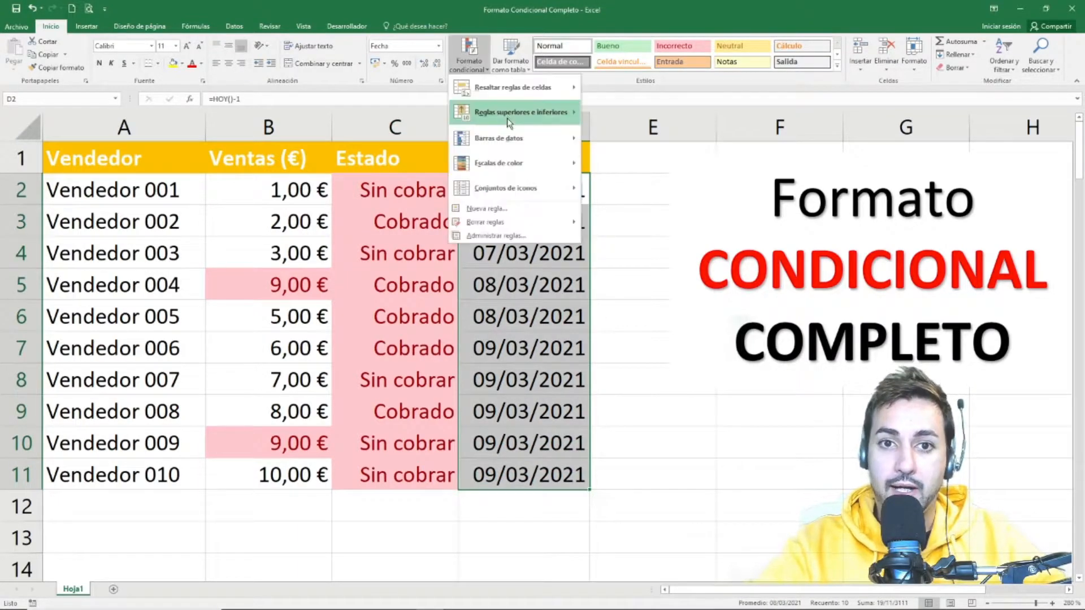
mouse_move(505, 88)
left_click(675, 238)
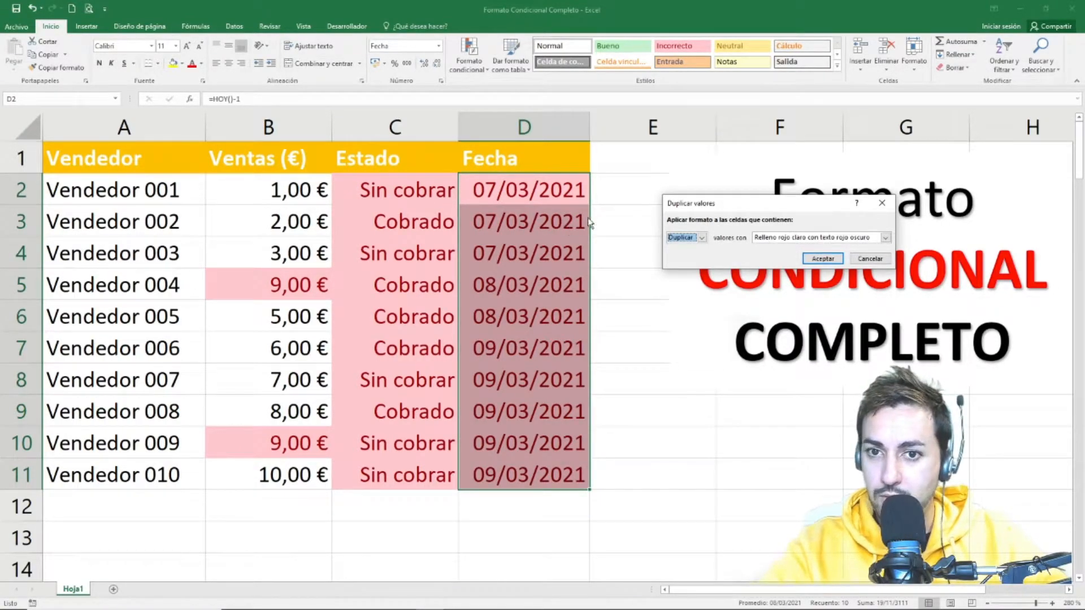
left_click(823, 258)
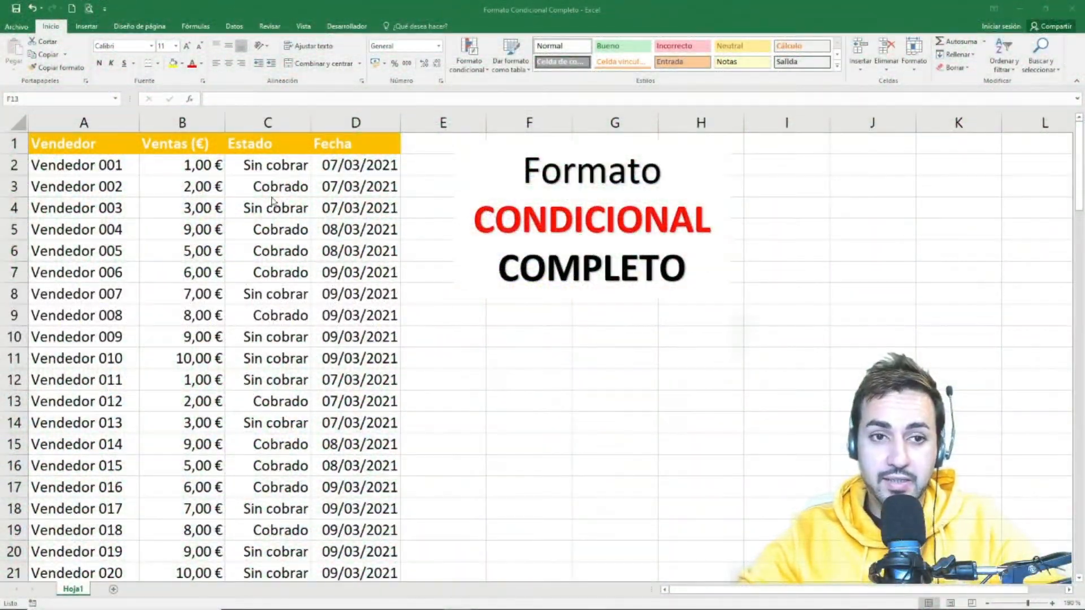
Try a top 10 items rule with light red fill and dark red text on the Ventas cells B2:B21 and undo it
left_click(187, 171)
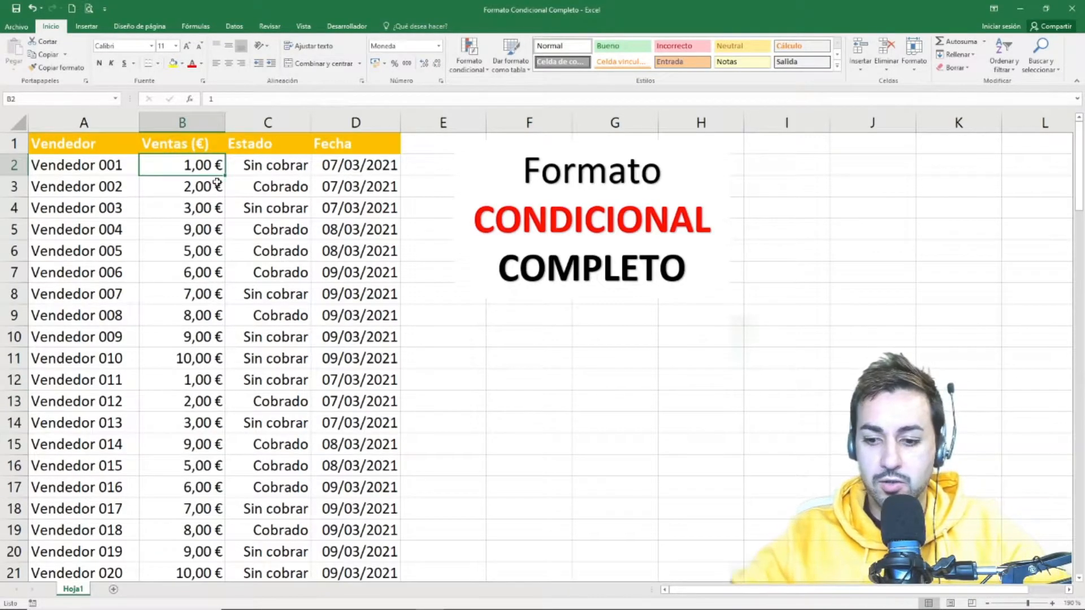
key("ctrl+shift+Down")
scroll(217, 183, "up", 1)
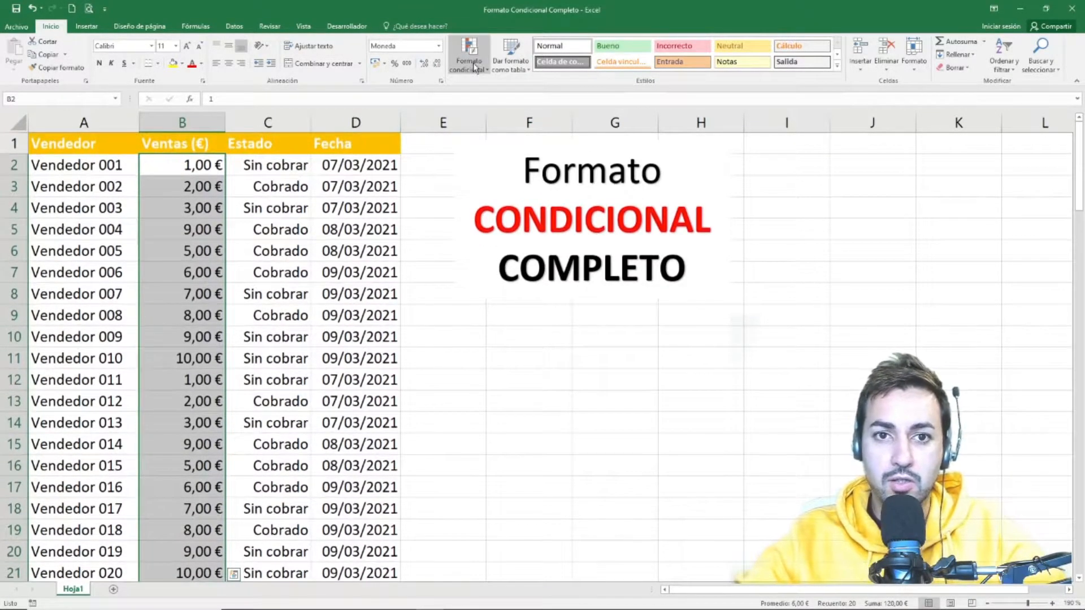
left_click(472, 64)
mouse_move(487, 113)
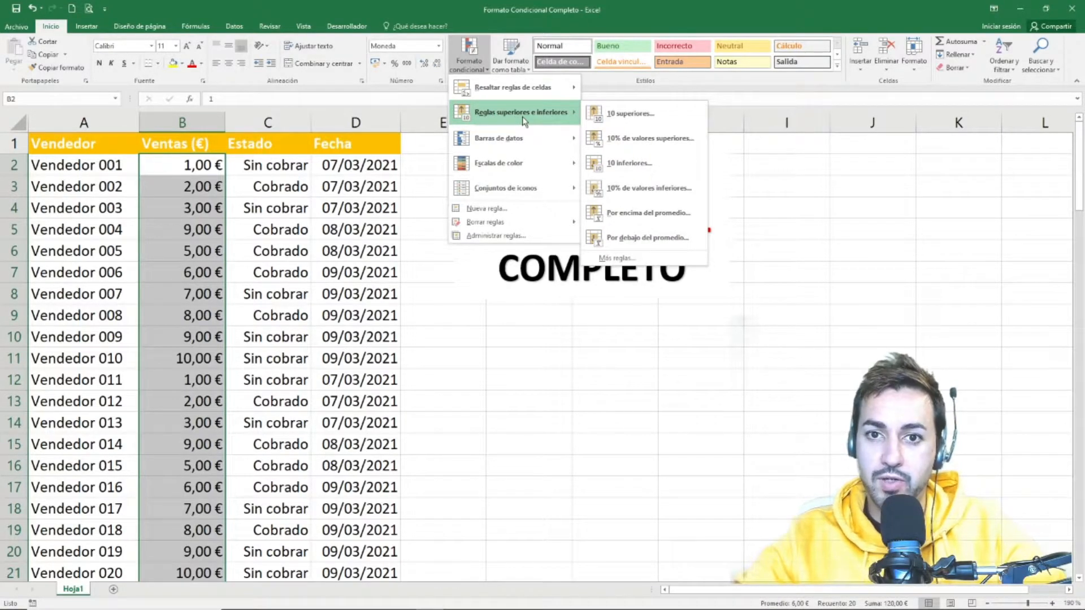
left_click(668, 120)
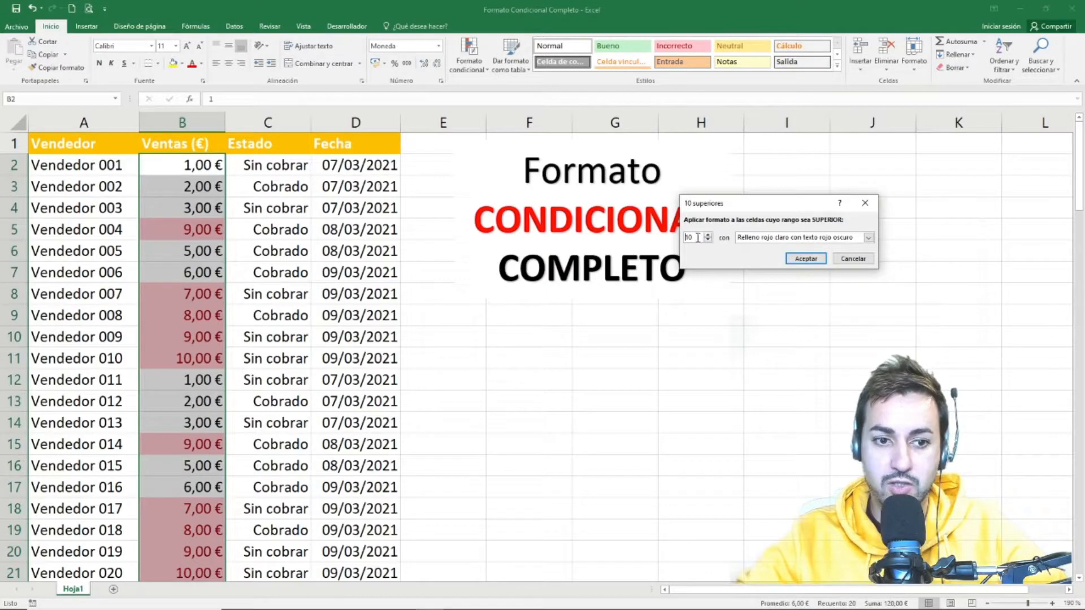
left_click(805, 258)
left_click(176, 272)
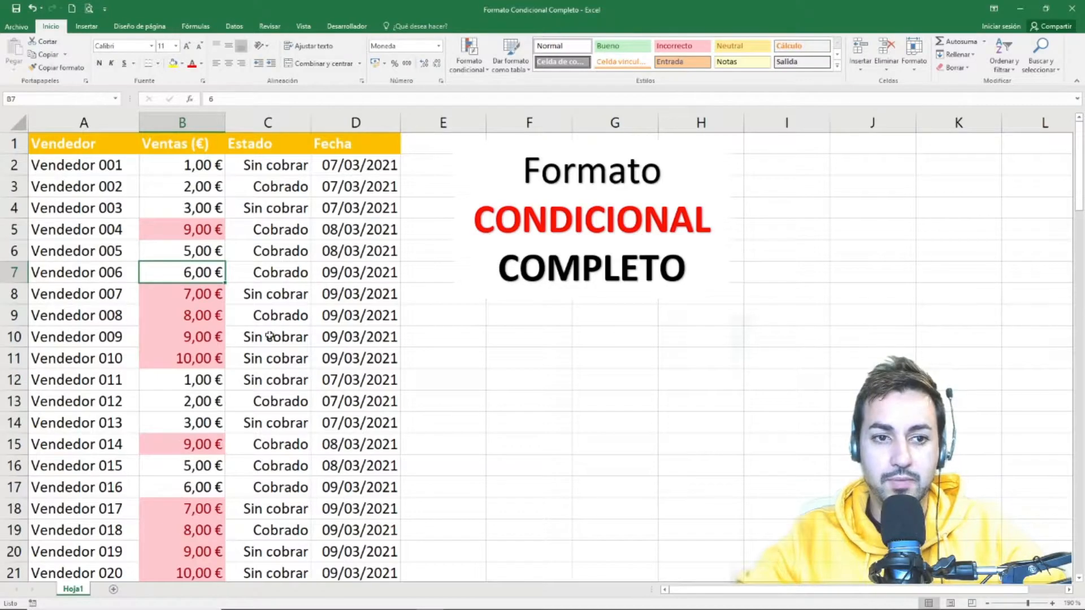
key("ctrl+z")
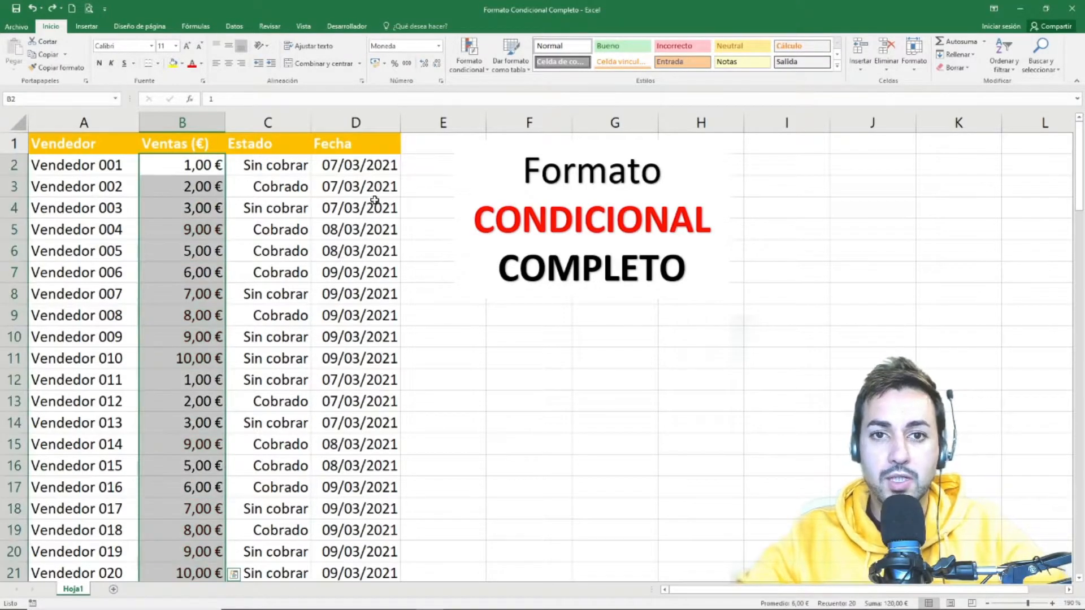
Highlight the top 10% of values in the Ventas cells B2:B21 with light red fill and dark red text
left_click(468, 55)
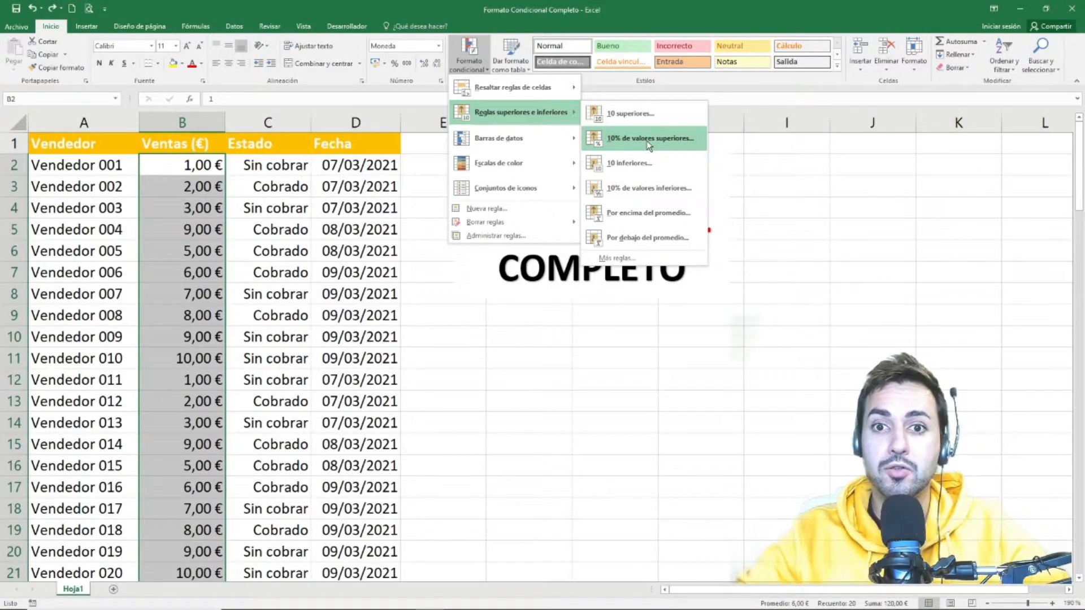
left_click(648, 139)
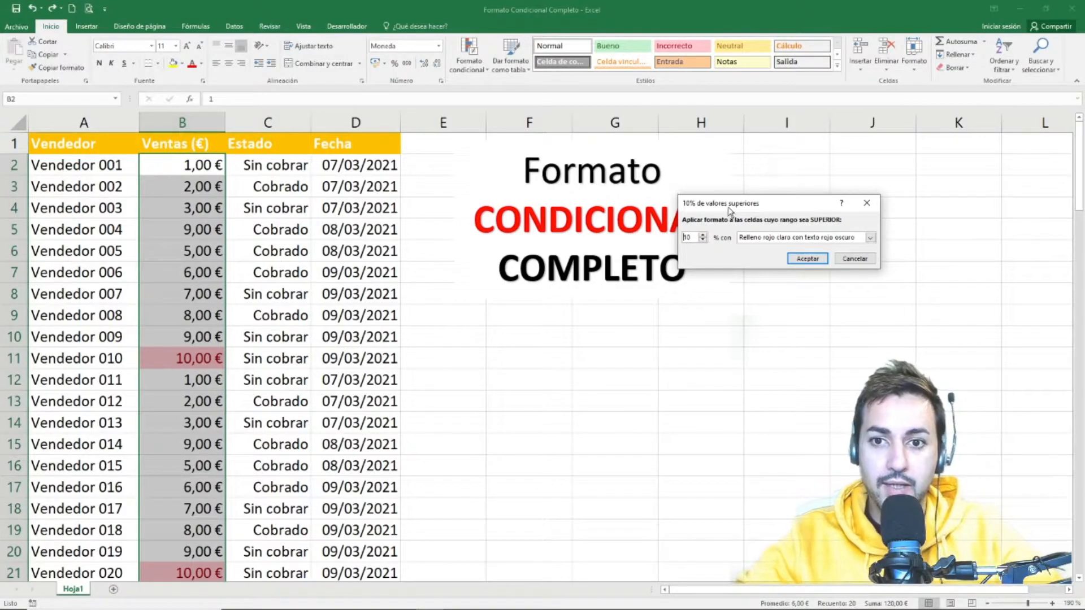
left_click_drag(731, 211, 699, 198)
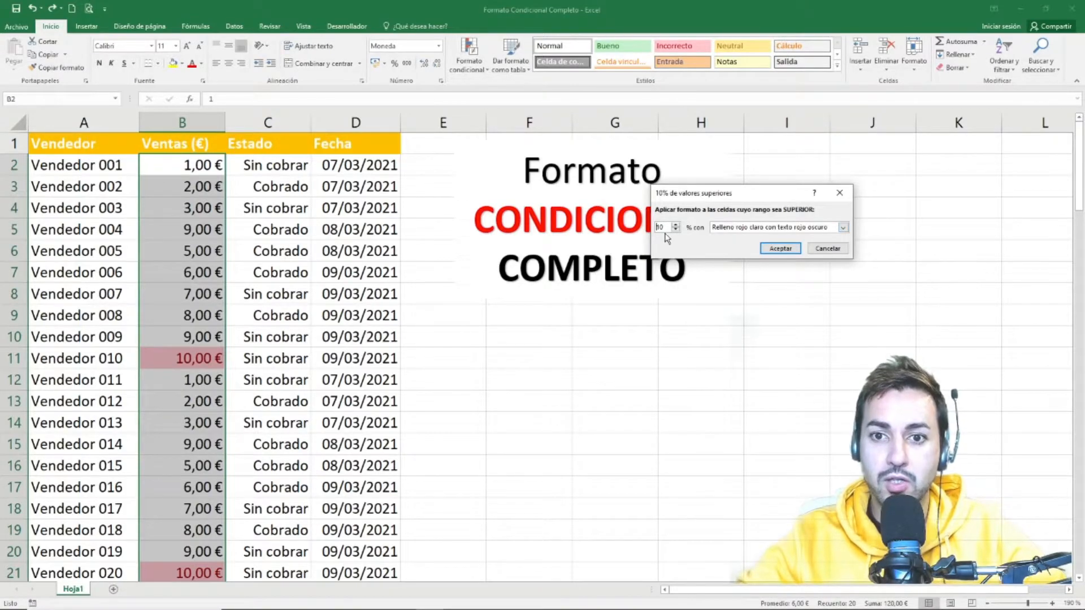
left_click(772, 250)
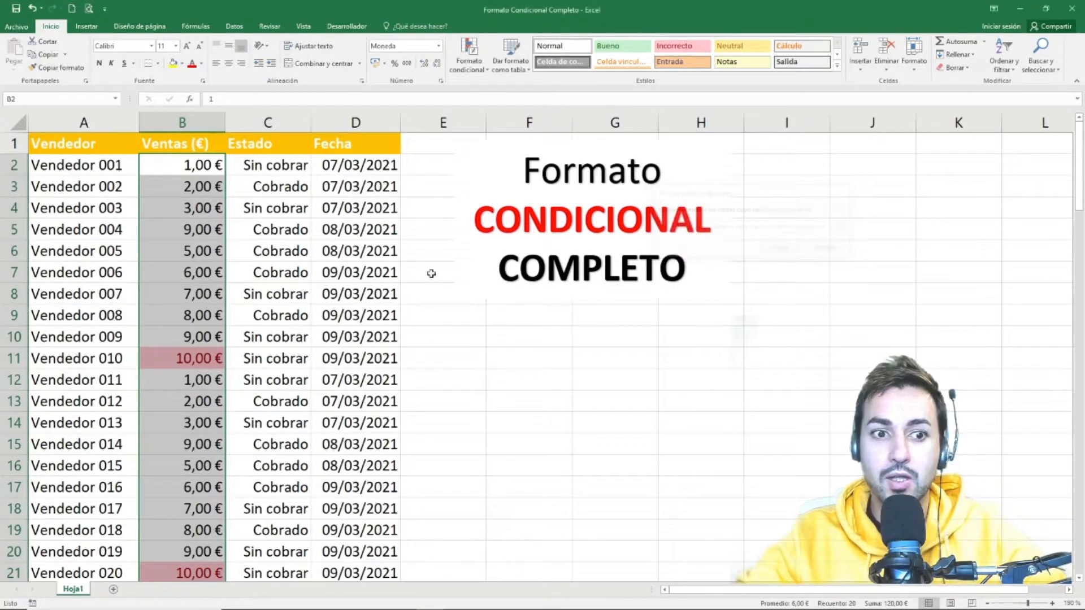
left_click(194, 360)
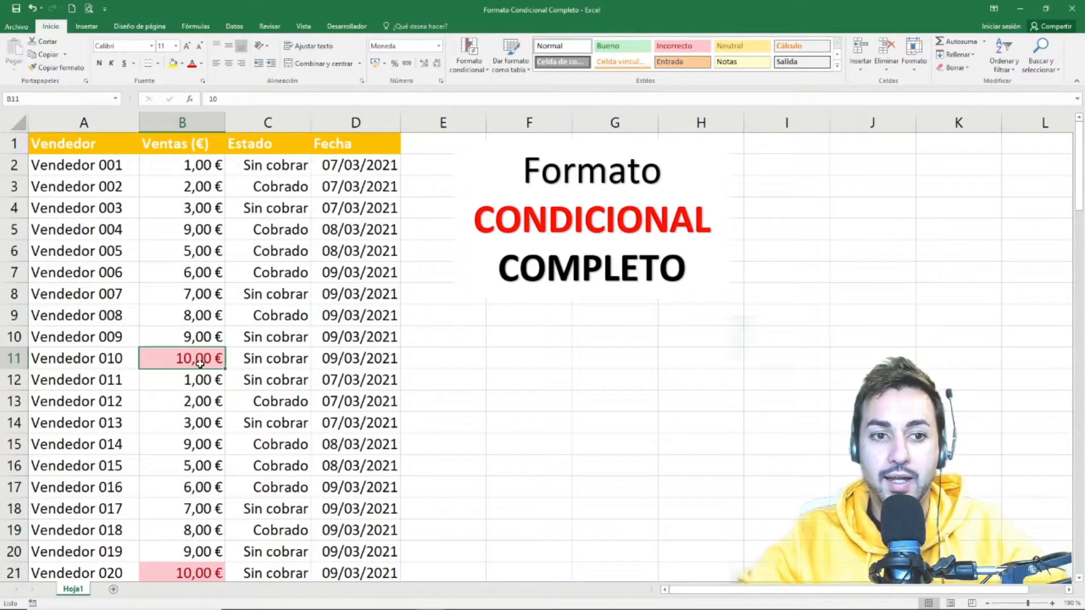
left_click(183, 418)
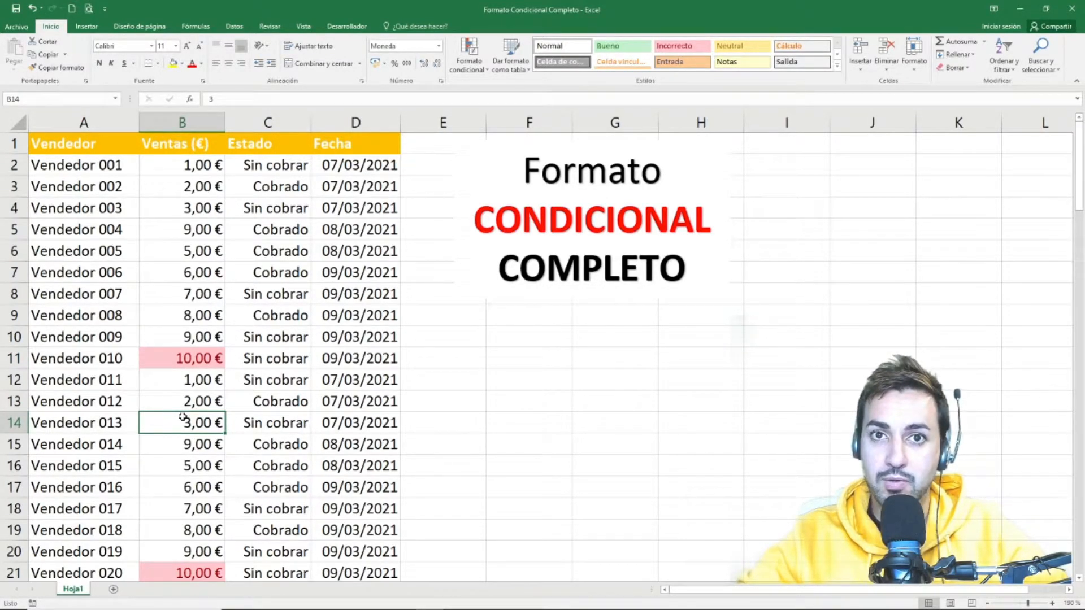
Test the top 10% rule by entering 10 in the Ventas cell B14, and undo both the entry and the rule
type("10")
key("Return")
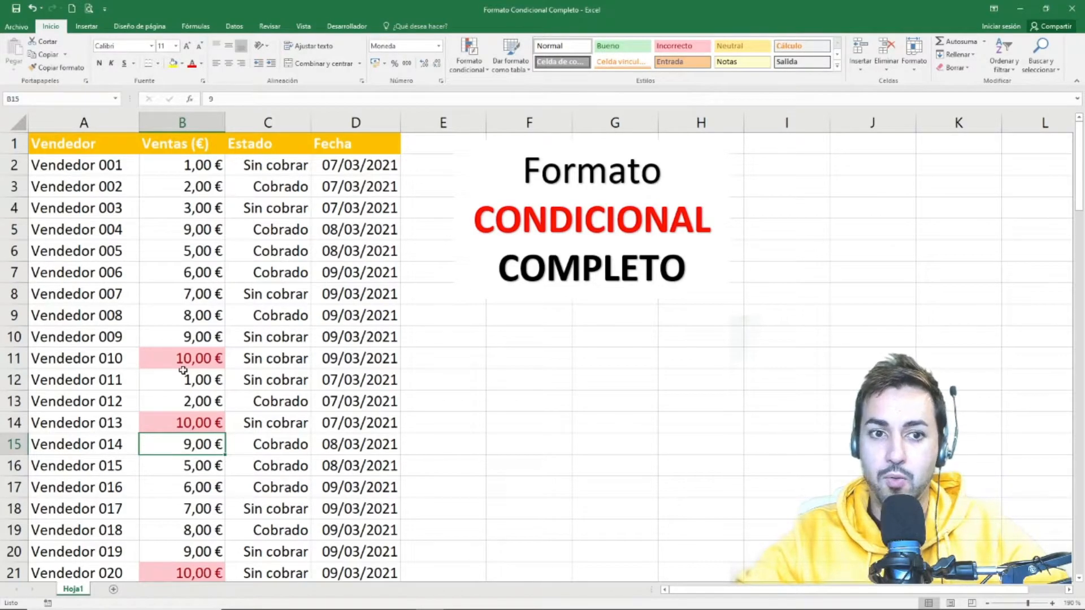
key("ctrl+z")
key("ctrl+z")
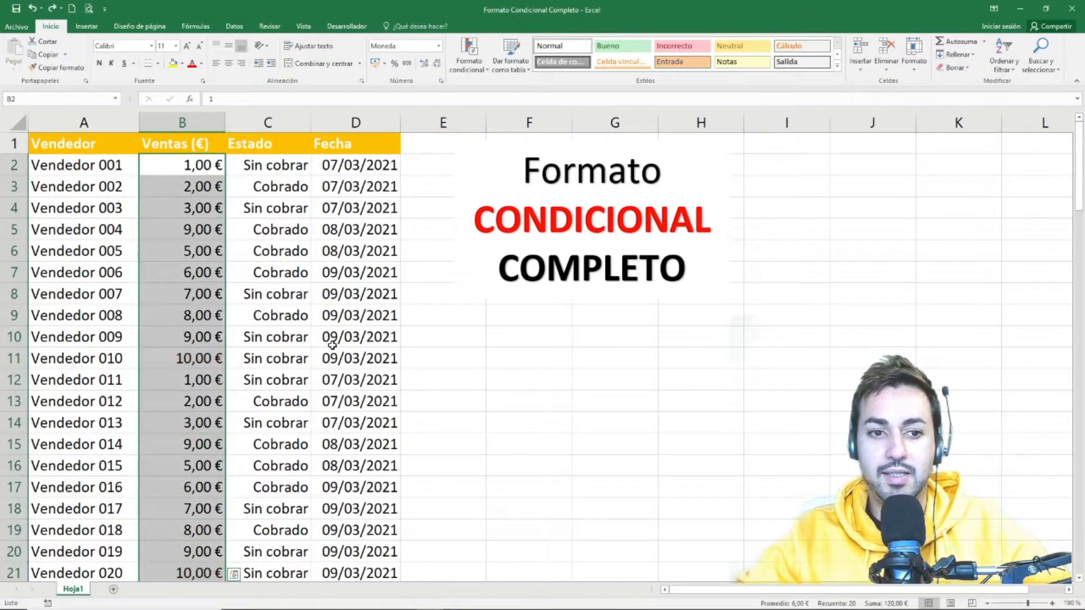
Try a bottom 10 items rule and a bottom 10% rule on the Ventas cells B2:B21, cancelling both
left_click(468, 57)
mouse_move(529, 117)
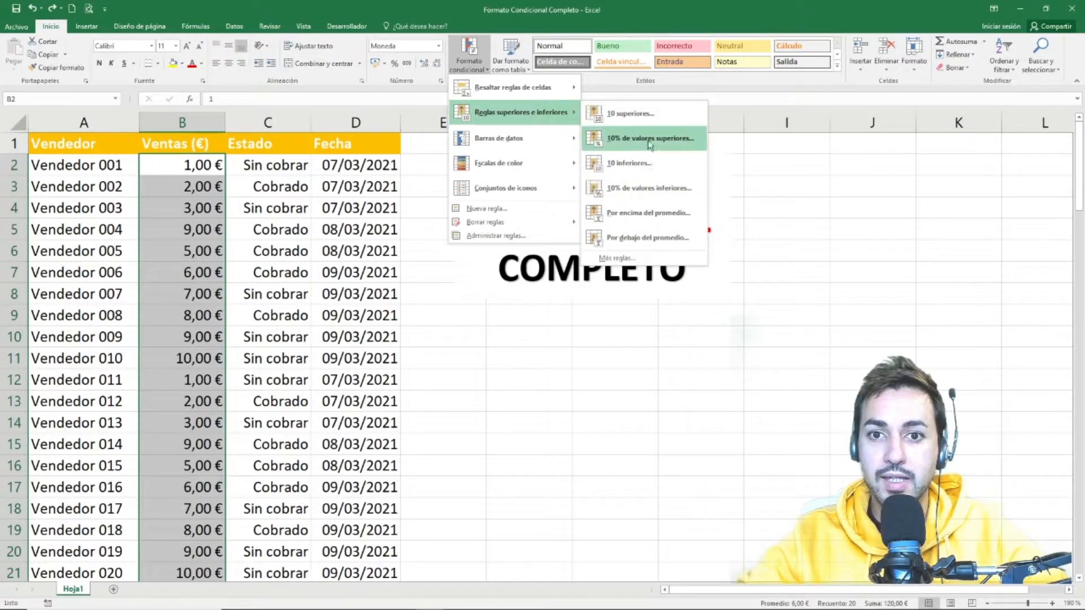
left_click(652, 169)
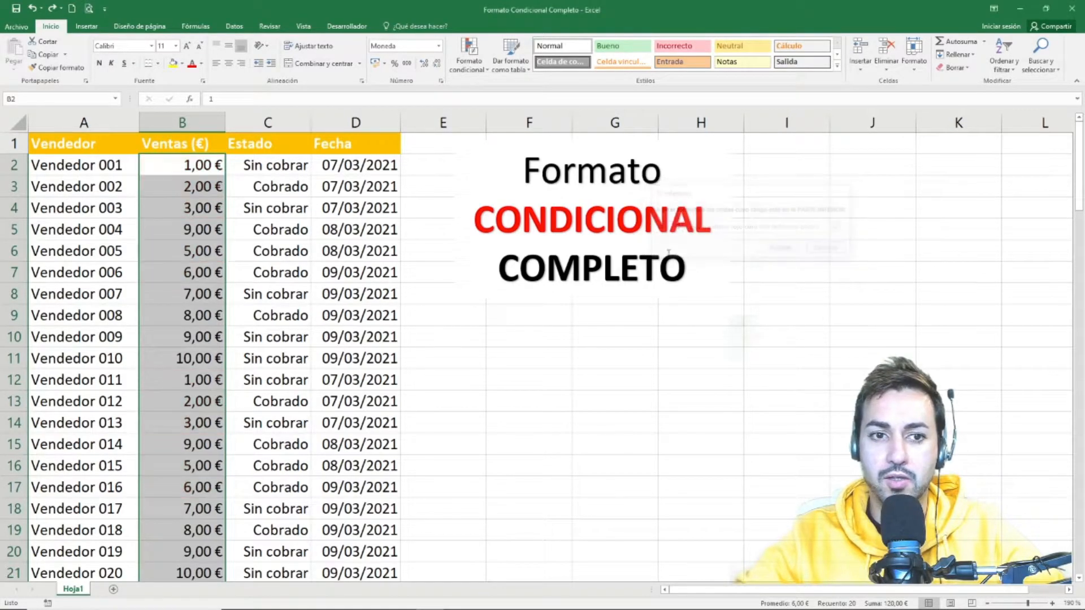
left_click(469, 54)
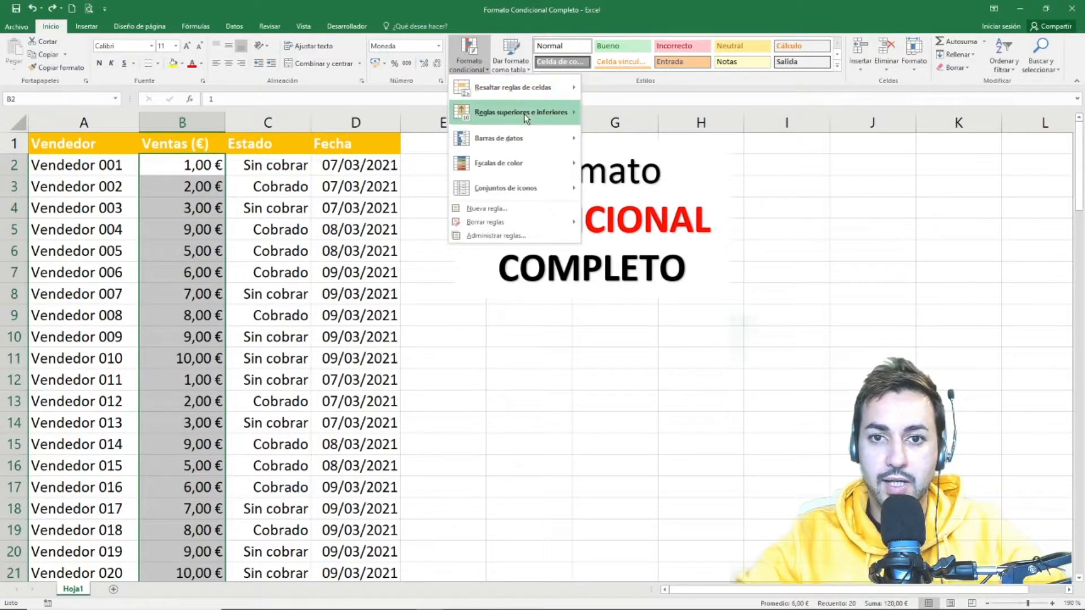
mouse_move(525, 116)
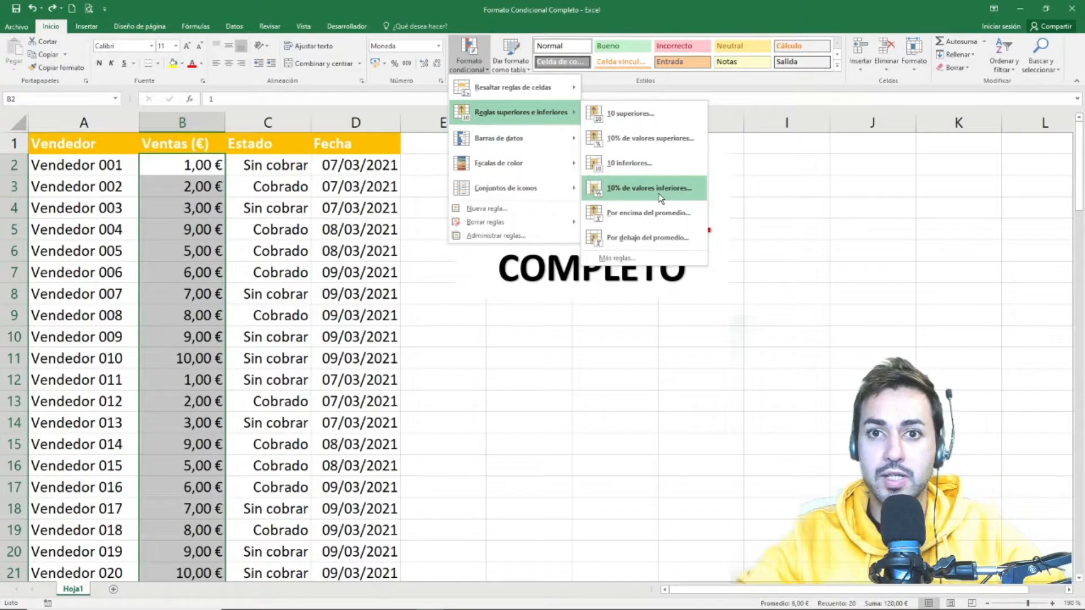
left_click(660, 188)
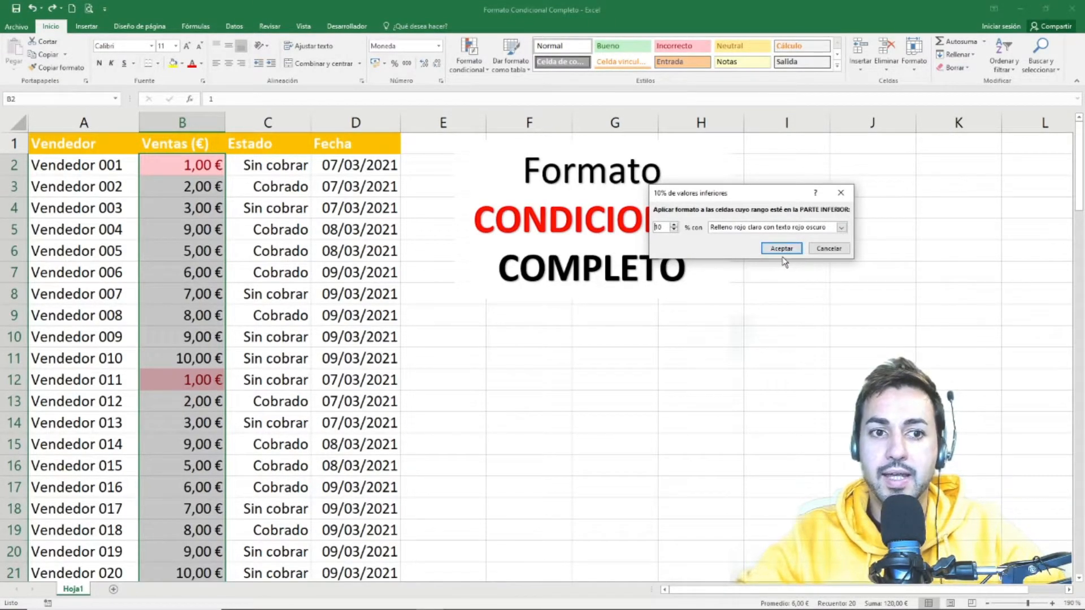
left_click(828, 249)
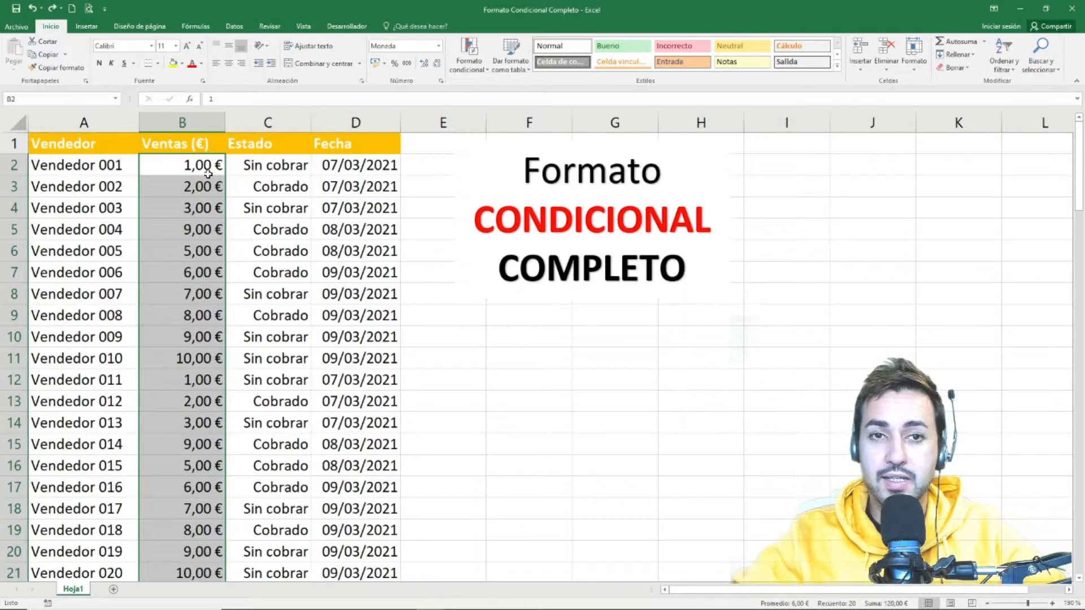
Try an above-average rule with light red fill and dark red text on the Ventas cells B2:B21 and cancel it
left_click_drag(203, 167, 178, 575)
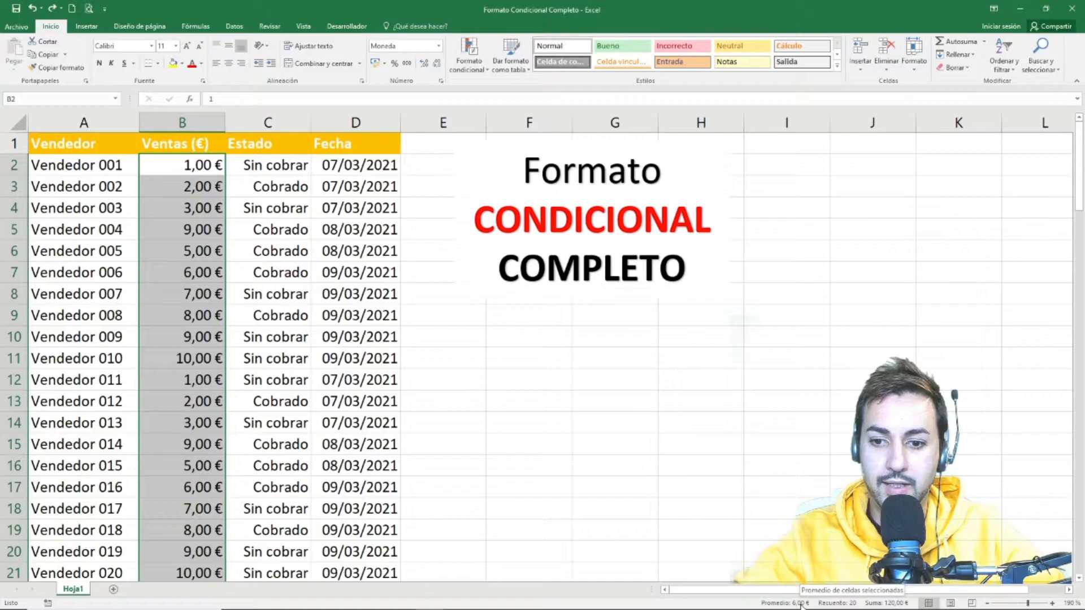
left_click(181, 166)
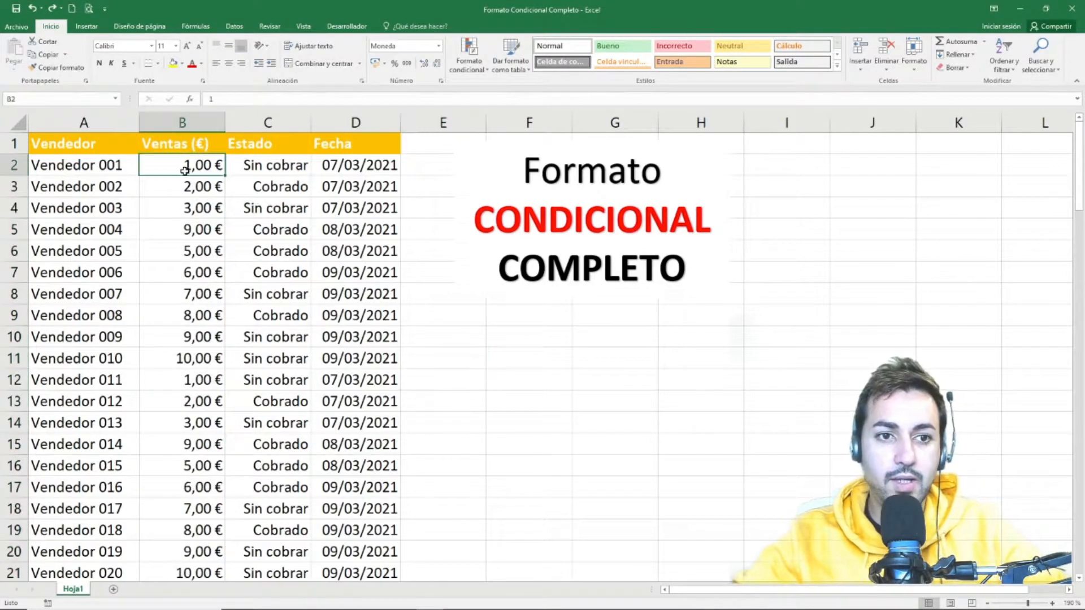
key("ctrl+shift+Down")
scroll(277, 206, "up", 1)
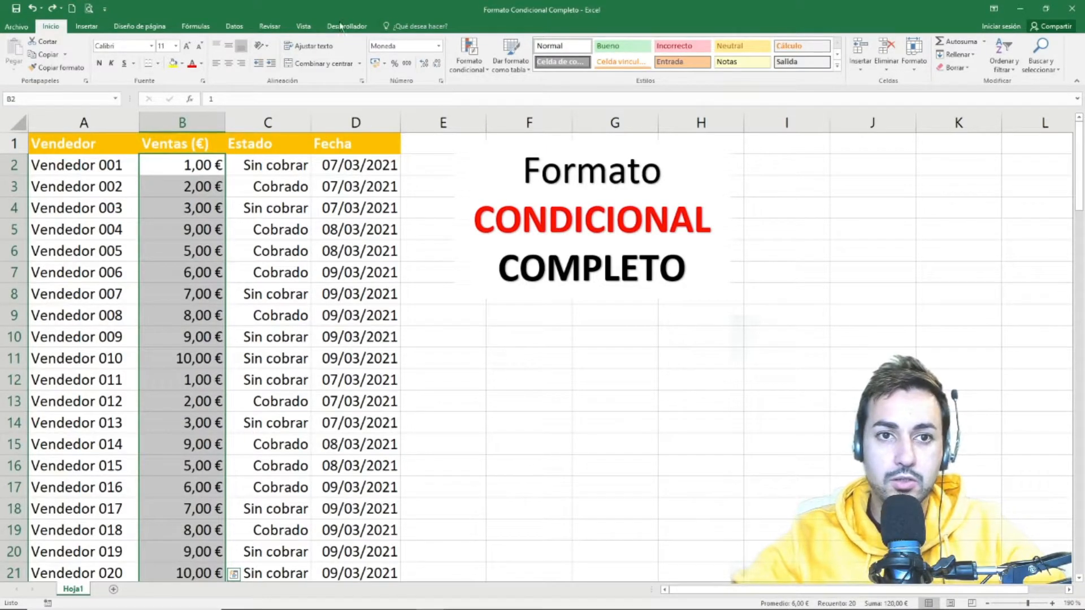
left_click(468, 57)
mouse_move(519, 112)
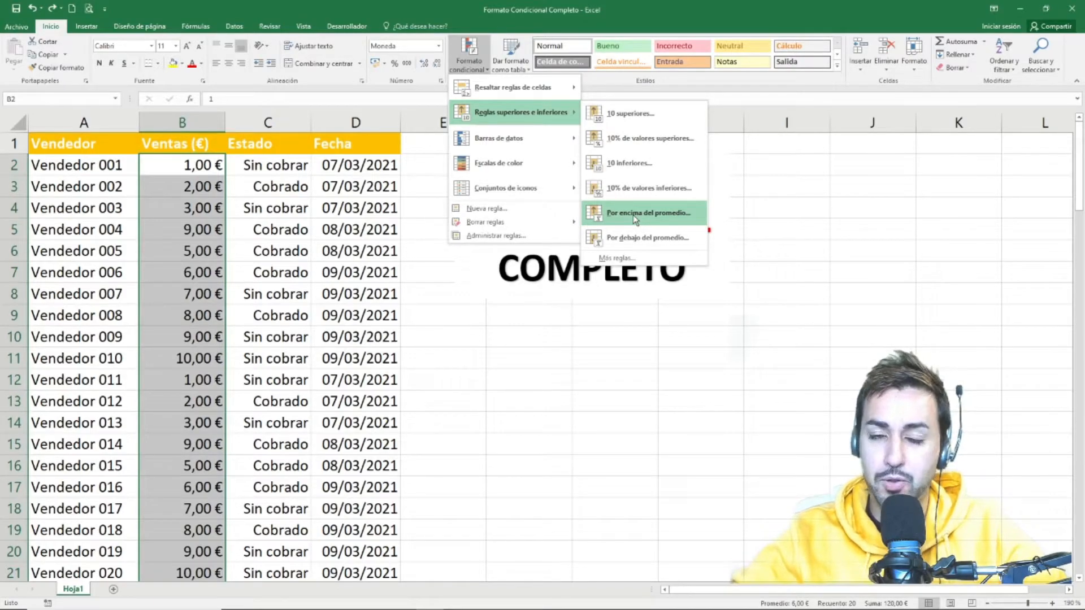
left_click(635, 217)
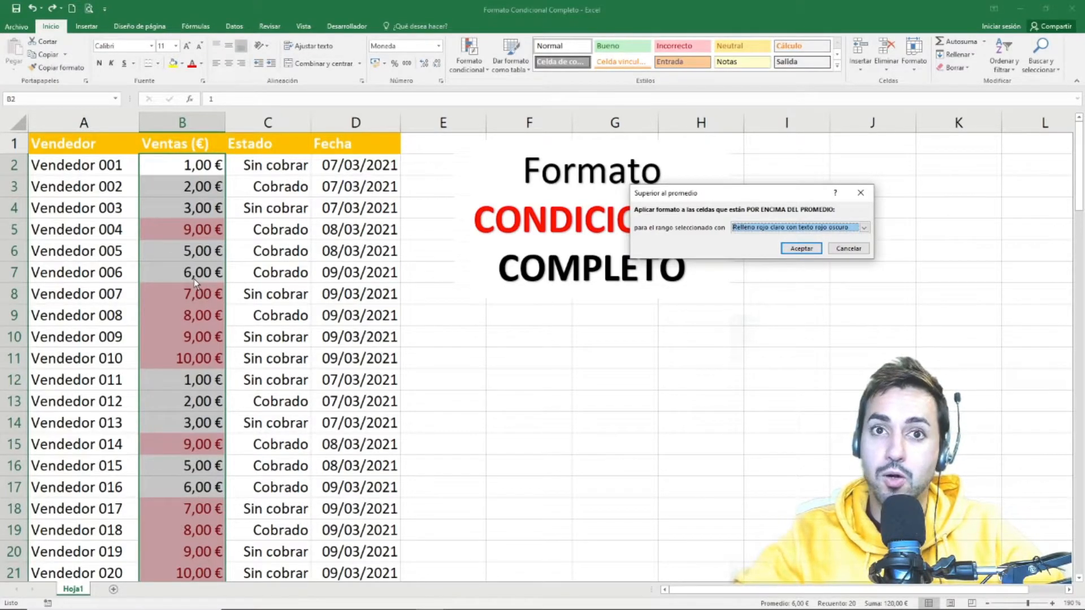
left_click(848, 249)
Try a below-average rule with light red fill and dark red text on the Ventas cells B2:B21 and cancel it
left_click(469, 60)
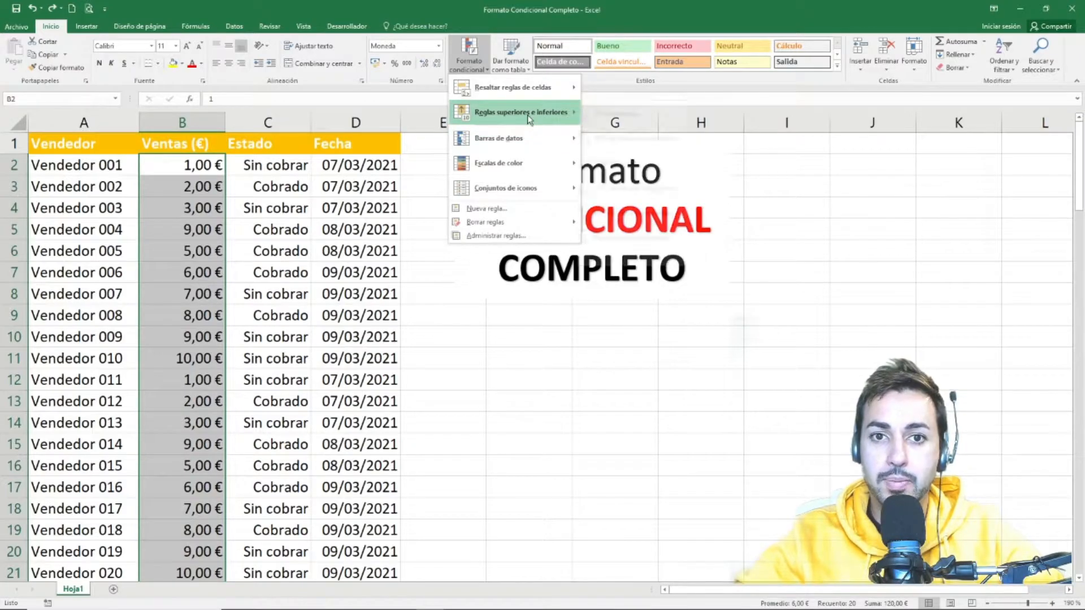
mouse_move(525, 112)
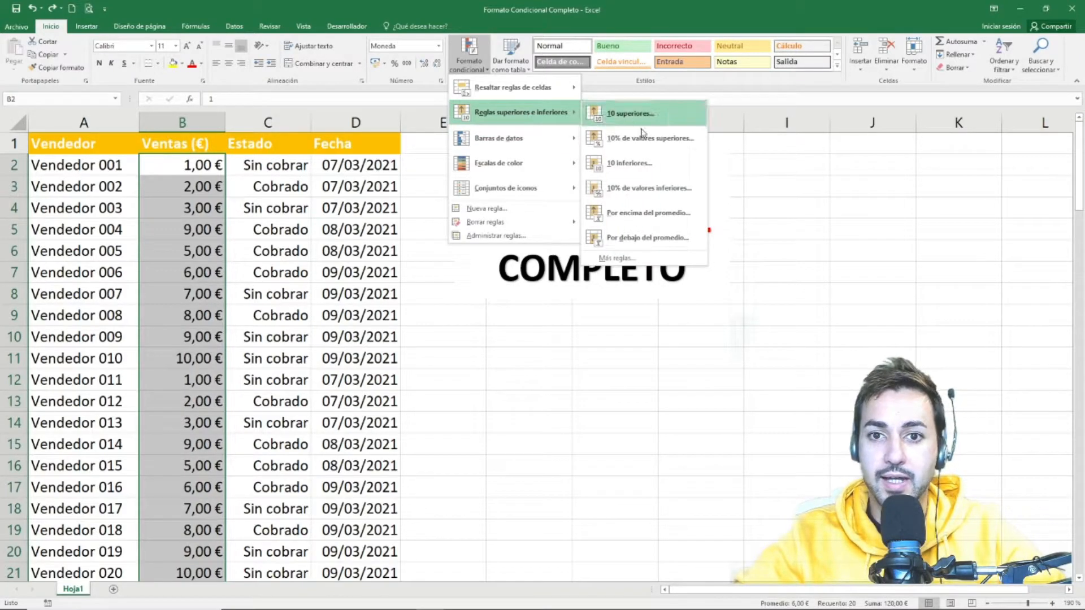
left_click(670, 240)
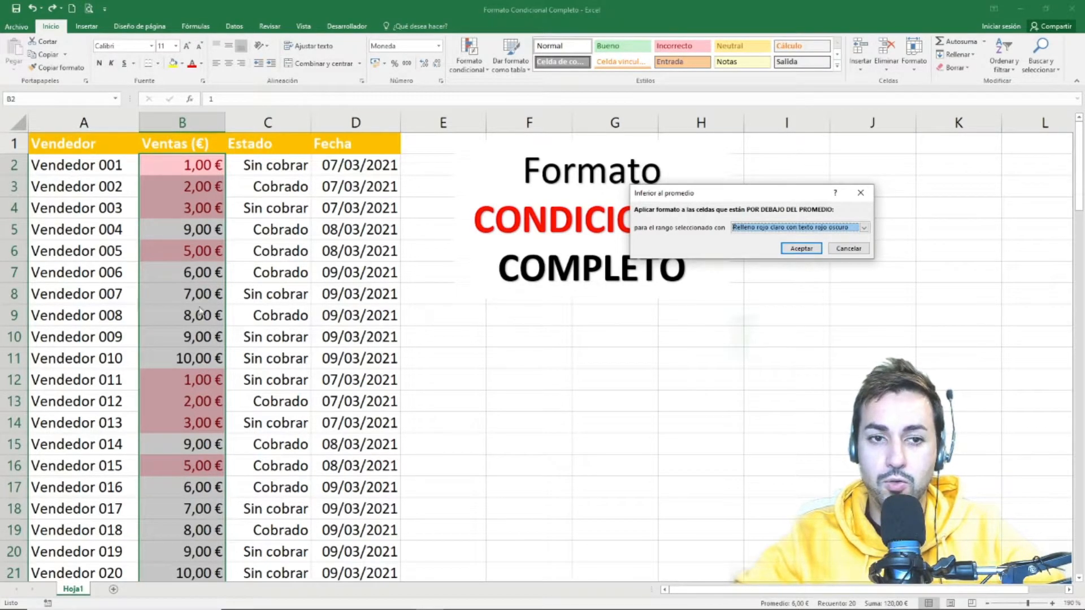
left_click(848, 249)
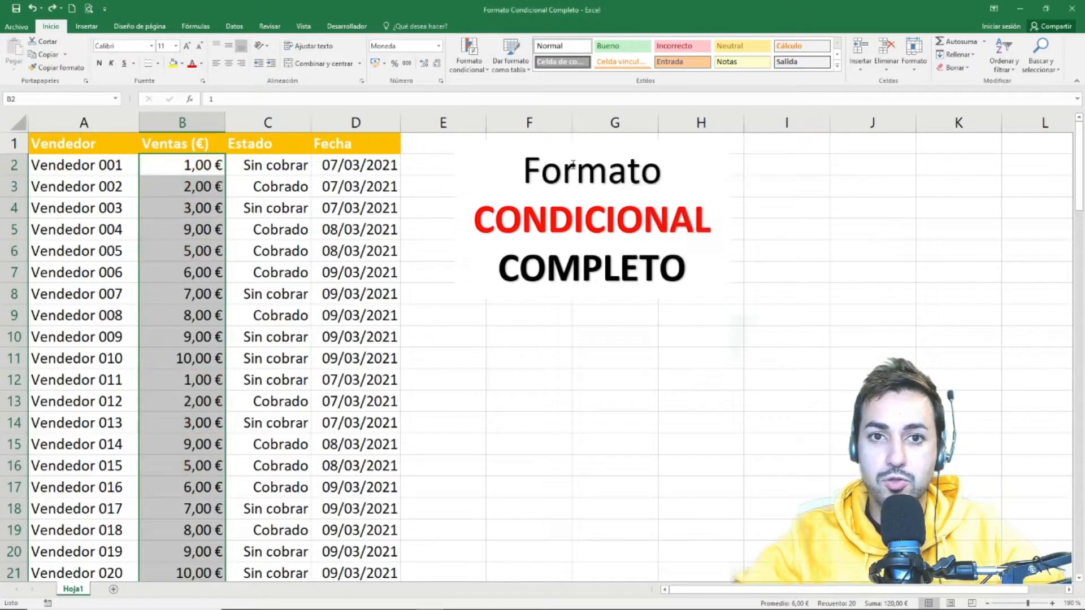
Apply solid-fill blue data bars to the Ventas cells B2:B21
left_click(480, 60)
mouse_move(499, 118)
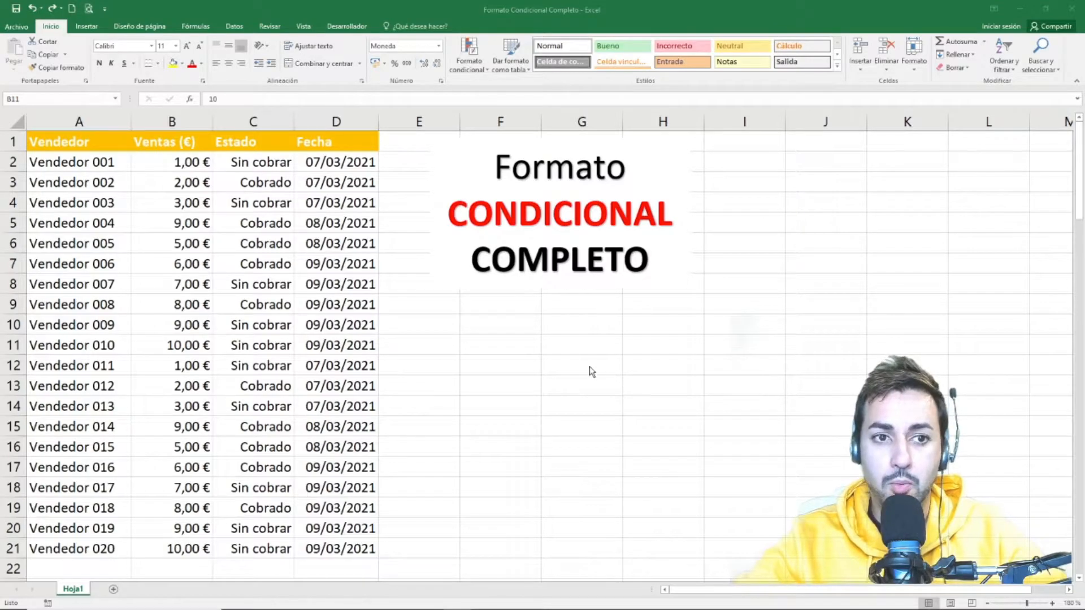
left_click(180, 164)
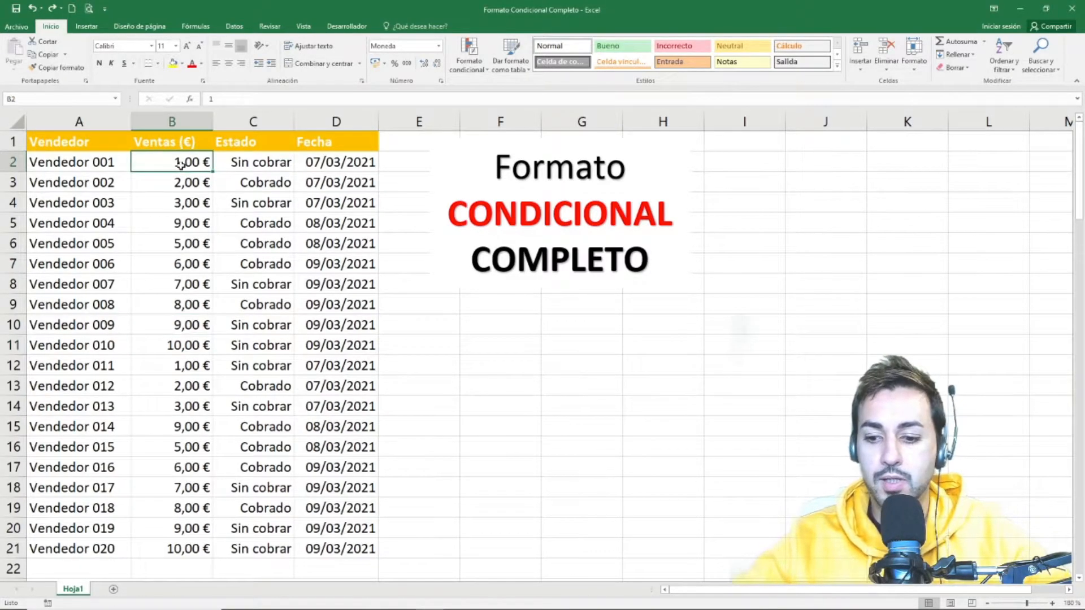
key("ctrl+shift+Down")
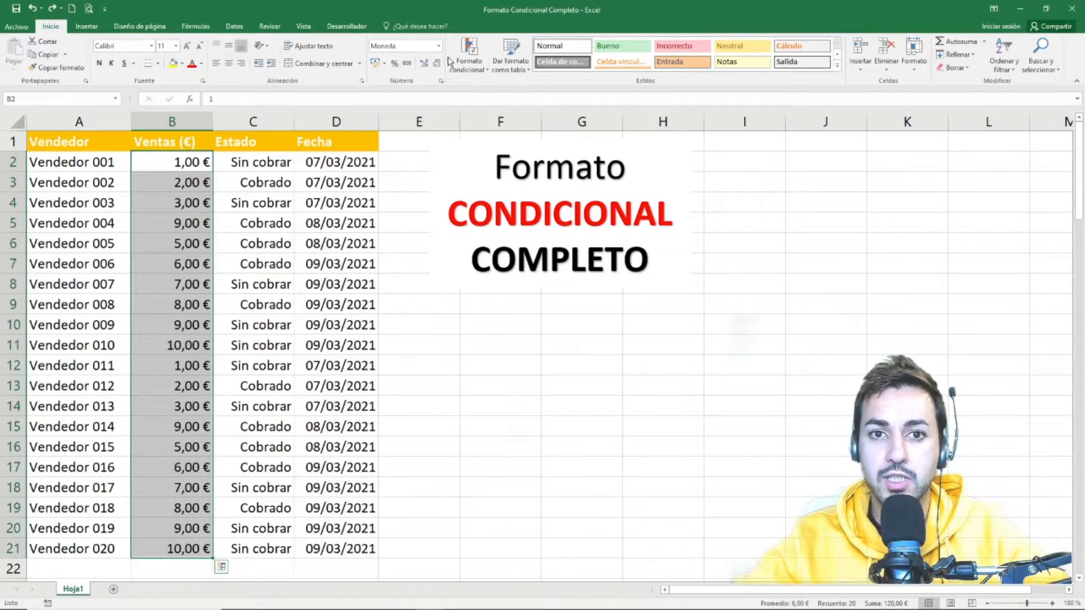
left_click(469, 54)
mouse_move(518, 143)
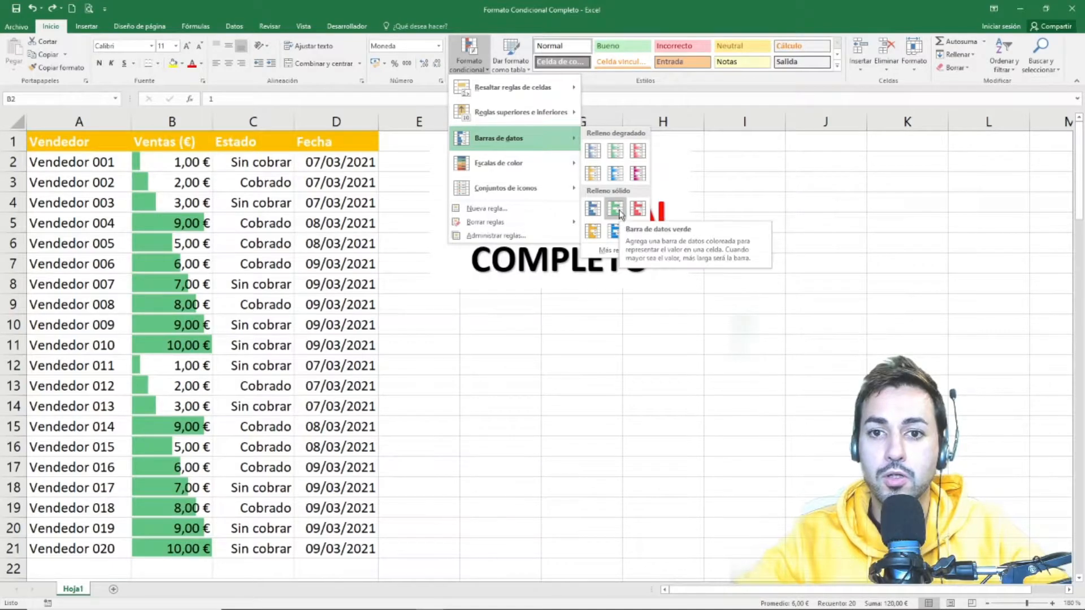
left_click(592, 209)
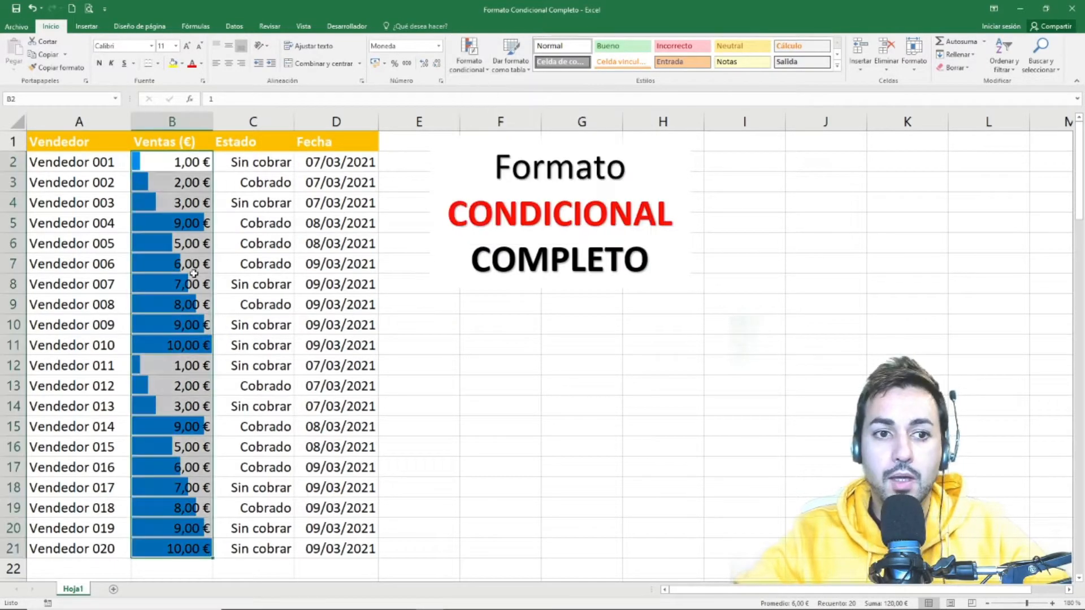
Test the data bars by entering 100 in the Ventas cell B11, and undo both the entry and the data bars
left_click(178, 367)
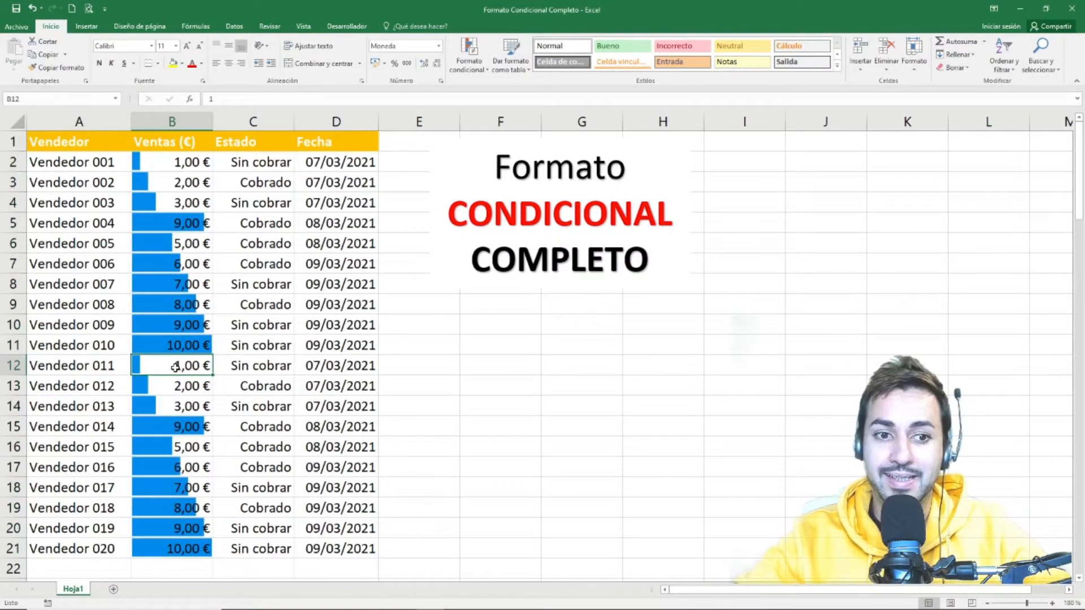
left_click(177, 349)
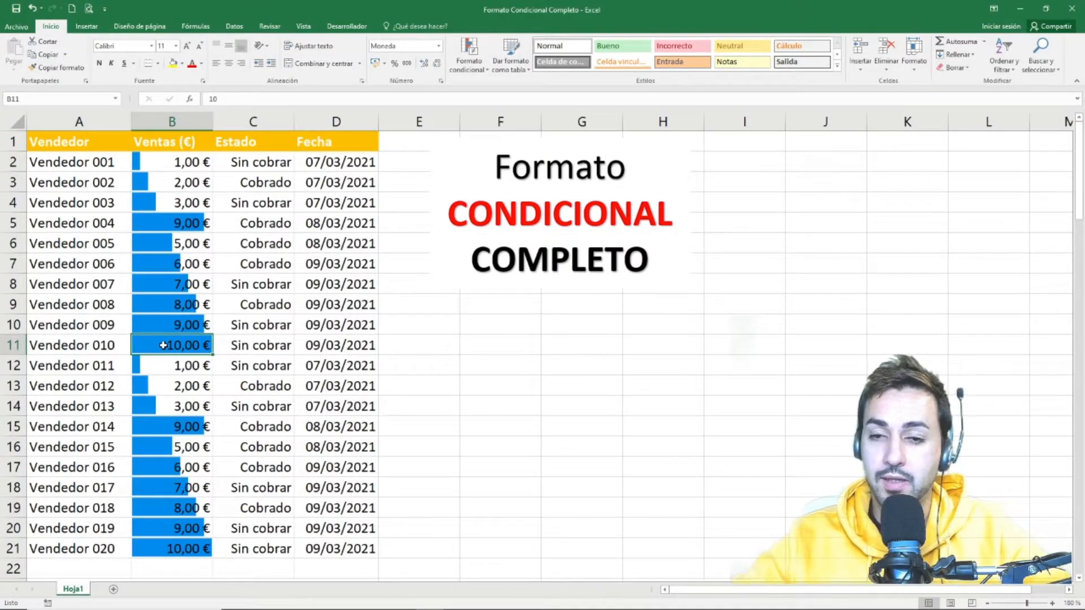
type("100")
key("Return")
left_click(173, 345)
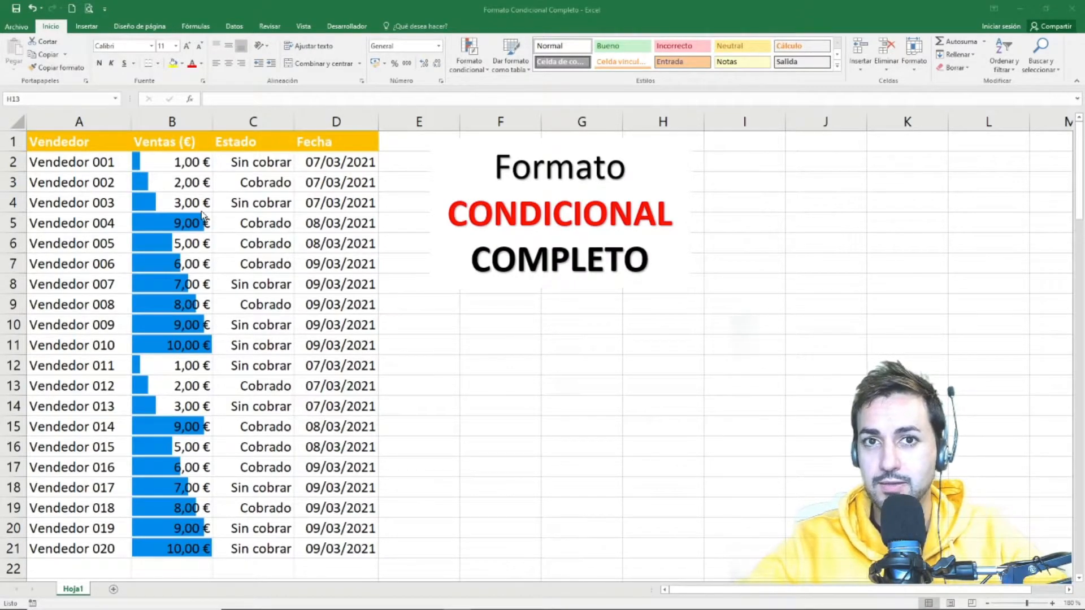
key("ctrl+z")
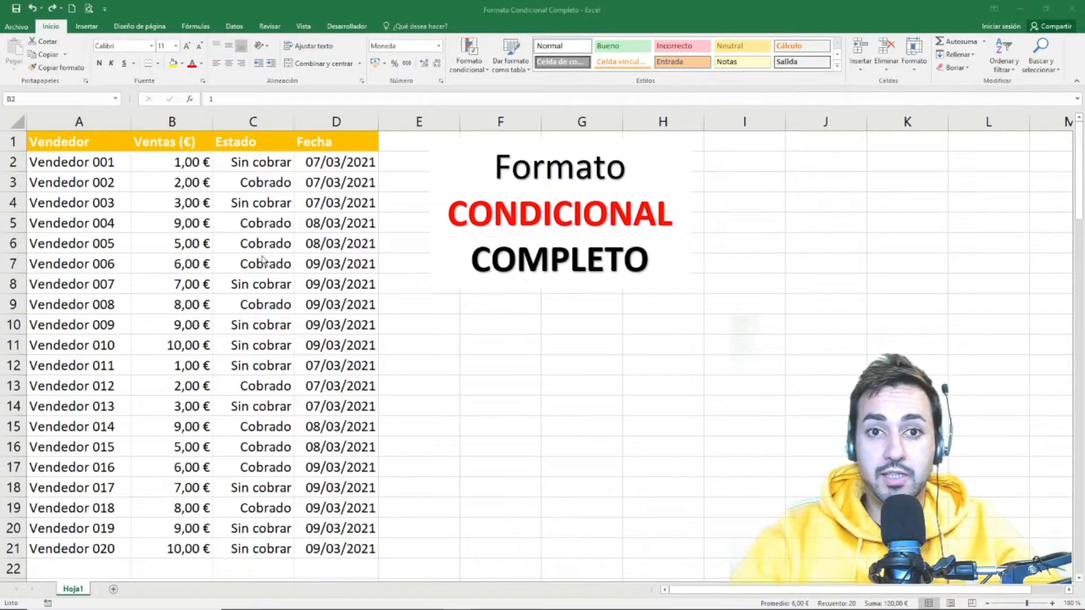
Look through the colour scales available for the Ventas cells B2:B21
left_click(190, 163)
key("ctrl+shift+Down")
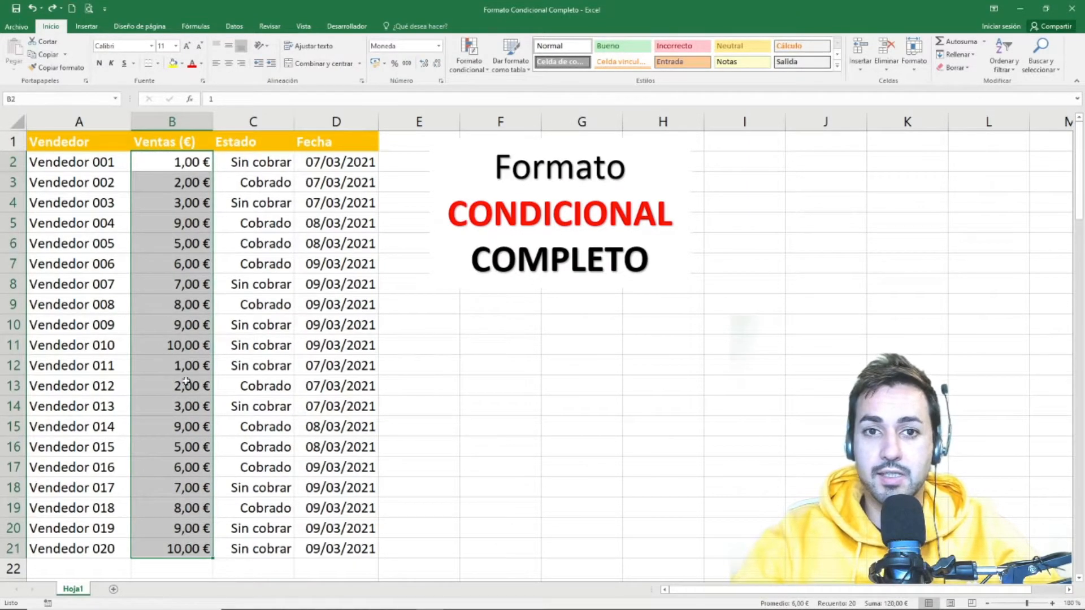
left_click(469, 59)
mouse_move(508, 166)
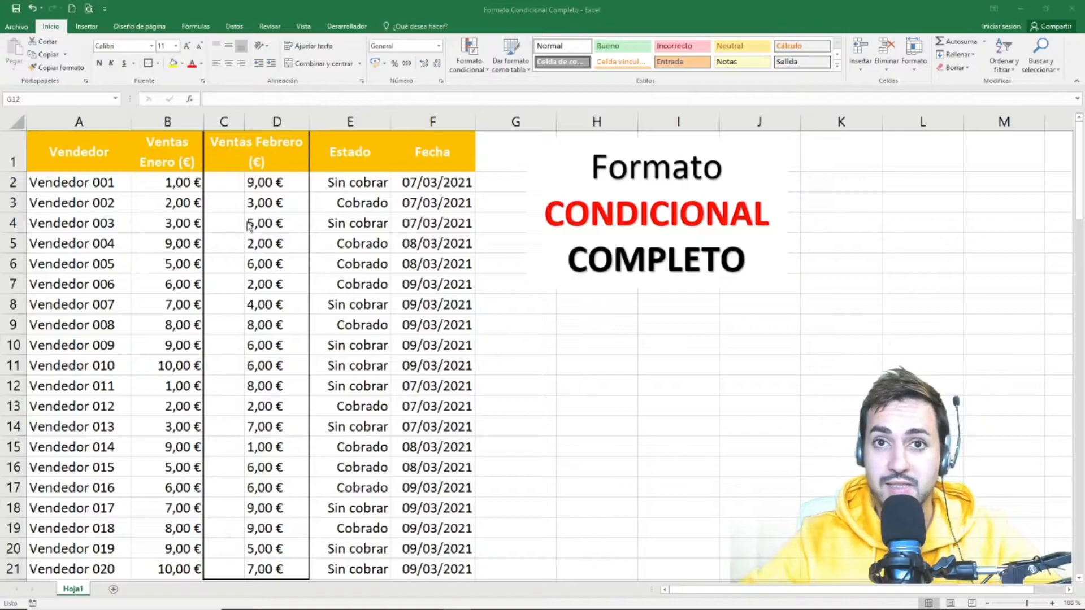
Apply the directional icon set of three coloured arrows to the Ventas Febrero cells D2:D21
left_click(463, 71)
mouse_move(510, 193)
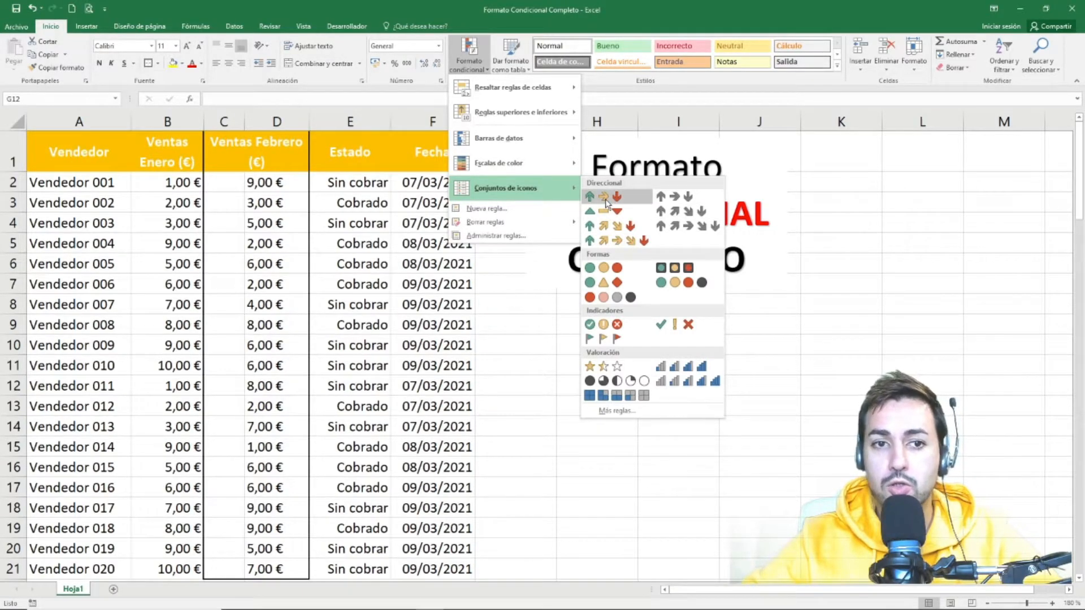
left_click(273, 193)
left_click_drag(273, 185, 283, 572)
left_click(465, 68)
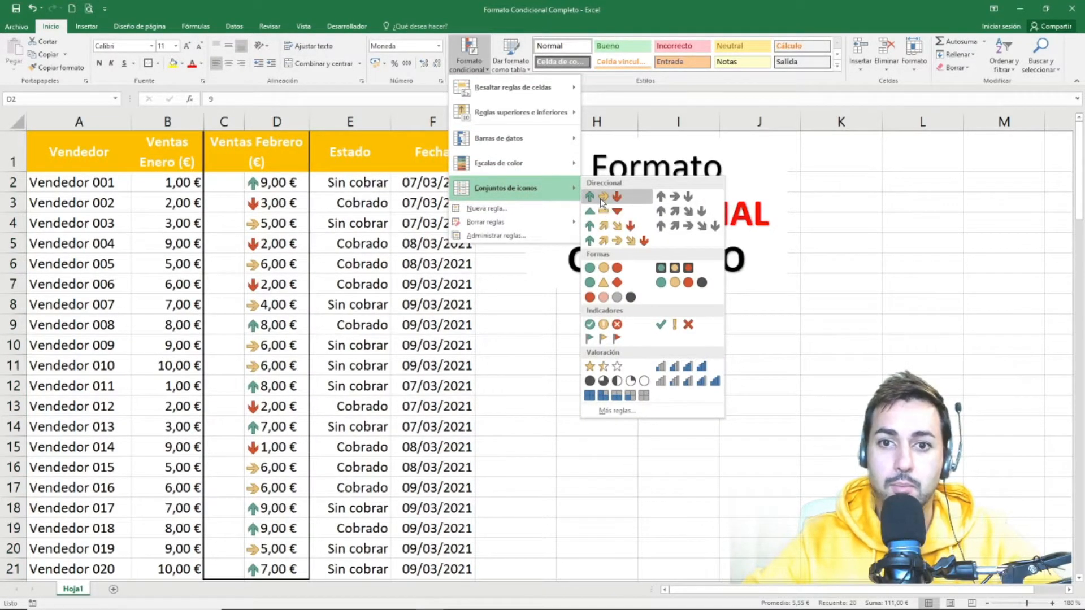
left_click(602, 203)
Examine the arrow icons in the Ventas Febrero column, comparing January and February sales for Vendedor 001 and Vendedor 002
left_click_drag(269, 196, 269, 189)
left_click(276, 270)
left_click_drag(272, 569, 276, 184)
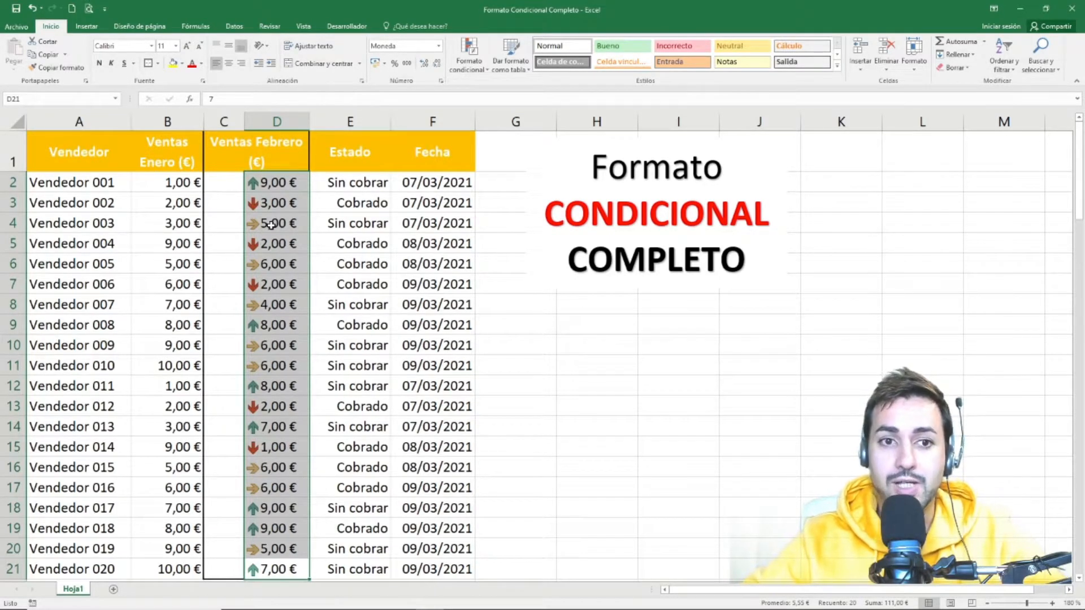
left_click(271, 224)
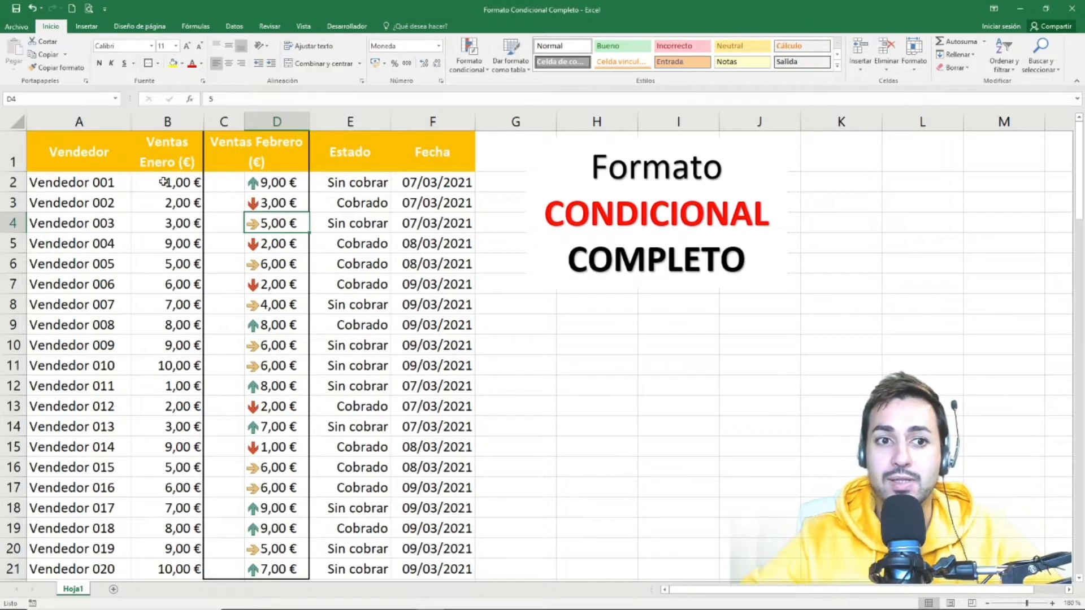
left_click_drag(163, 181, 265, 183)
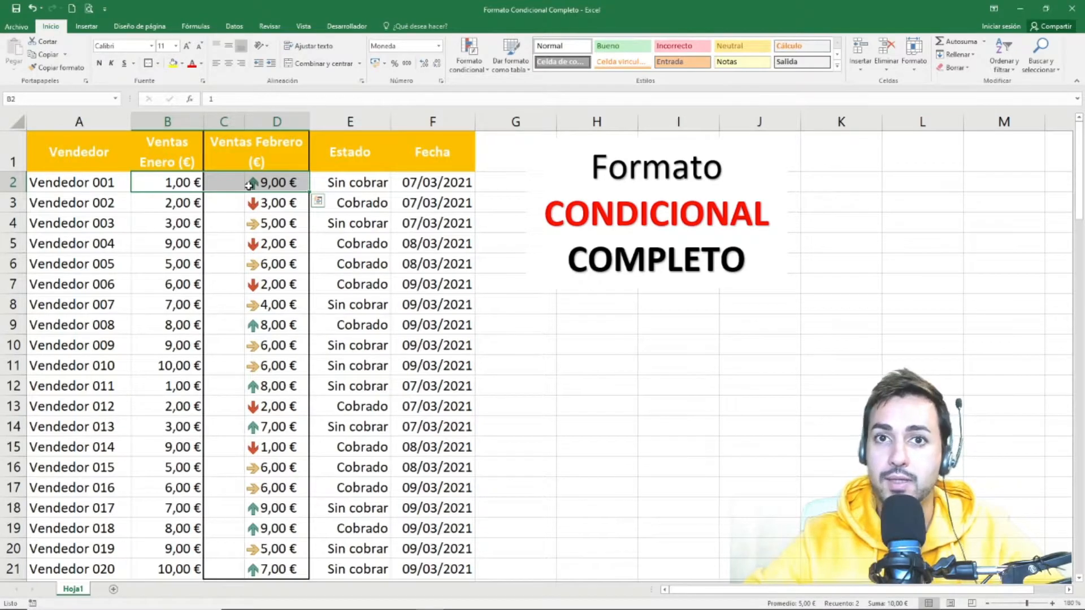
left_click(269, 201)
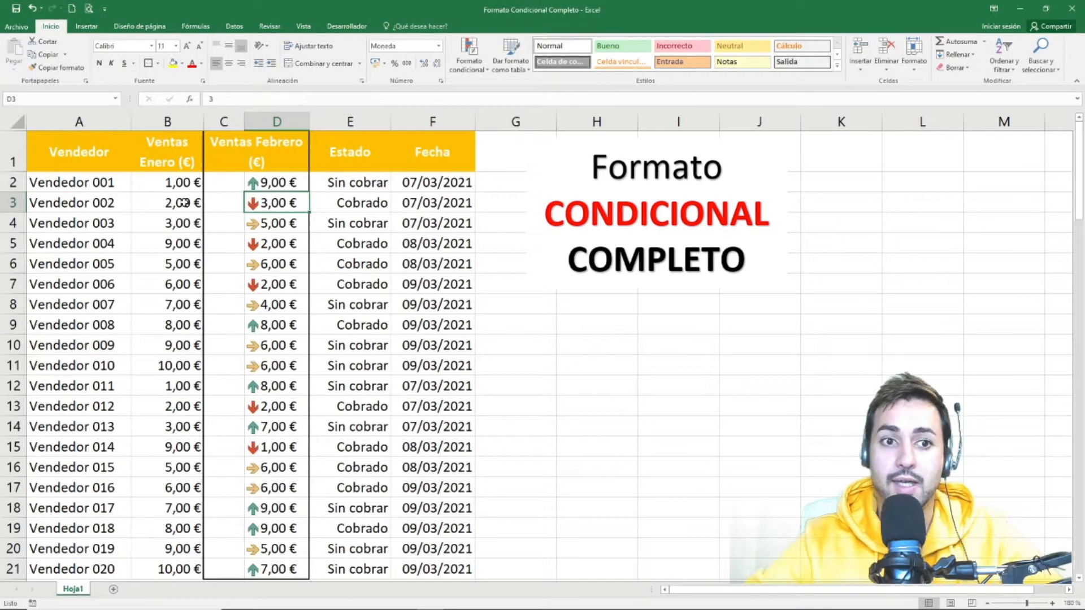
left_click(183, 203)
left_click_drag(183, 202, 265, 202)
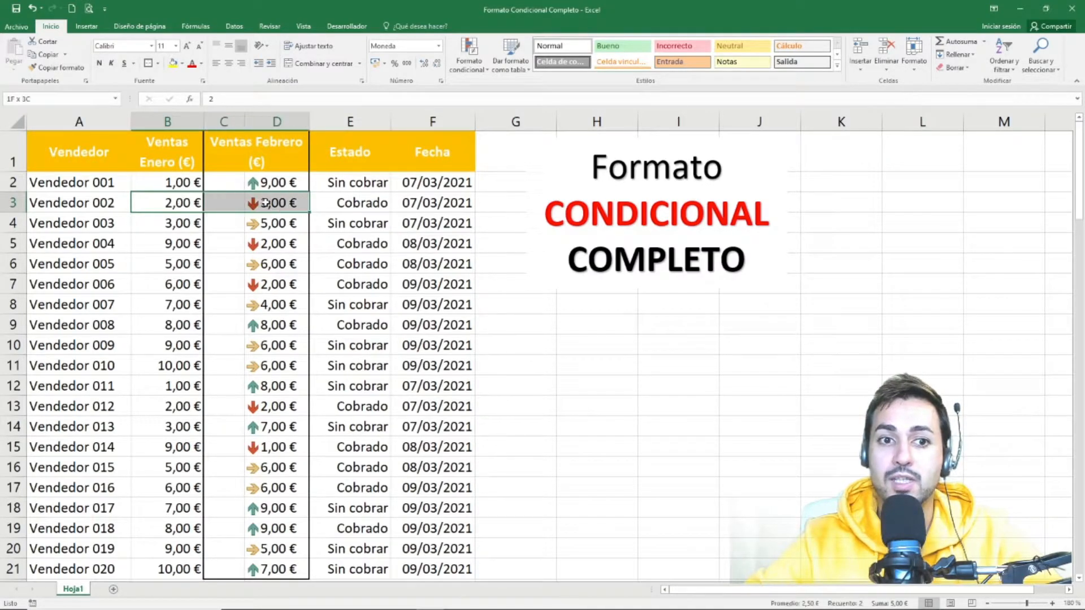
Apply the indicator icon set of three circled symbols to the Ventas Febrero cells D2:D21
left_click(263, 263)
left_click_drag(271, 181, 275, 570)
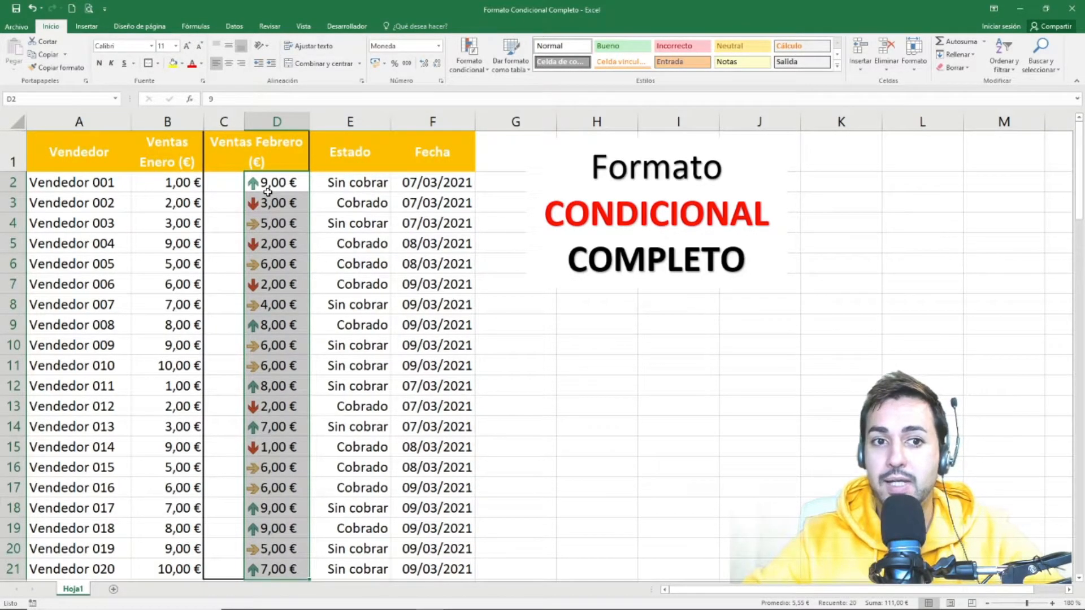
left_click(469, 53)
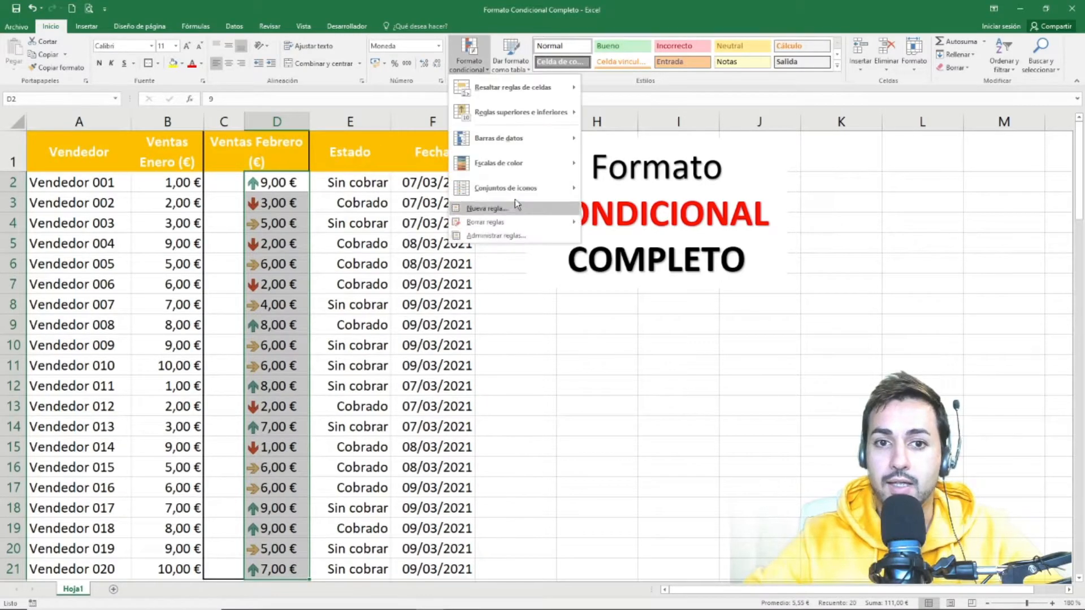
mouse_move(515, 187)
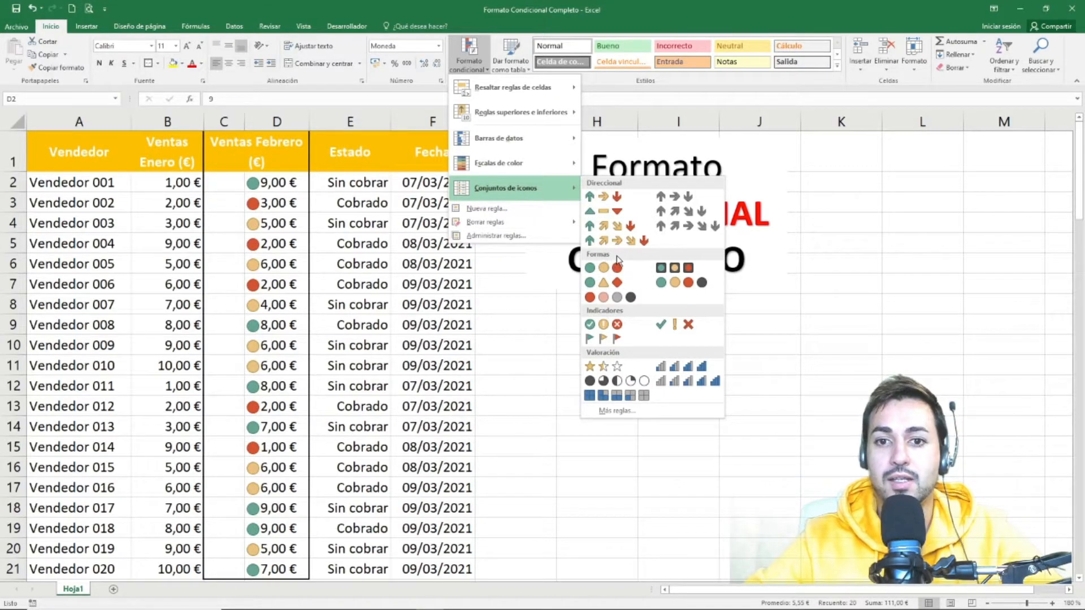
left_click(616, 325)
left_click(274, 187)
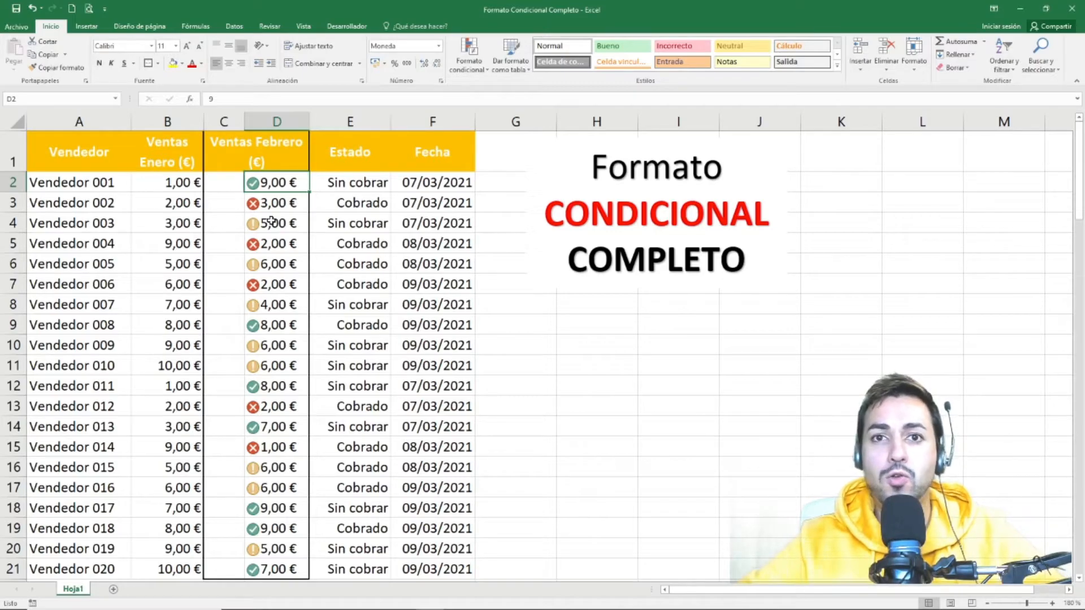
Undo the icon sets applied to the Ventas Febrero cells D2:D21
key("ctrl+shift+Down")
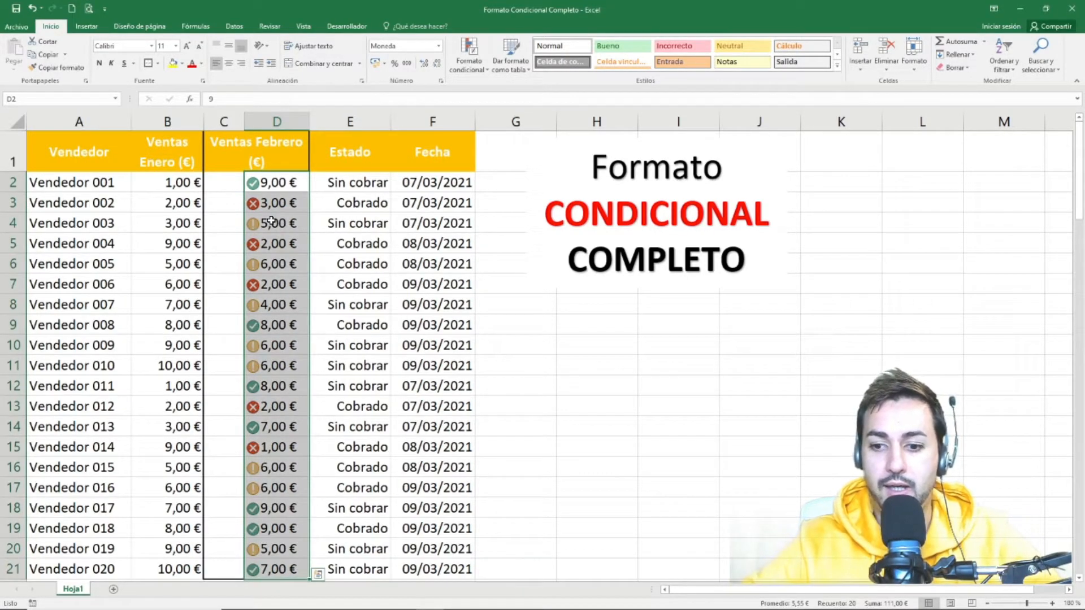
key("ctrl+z")
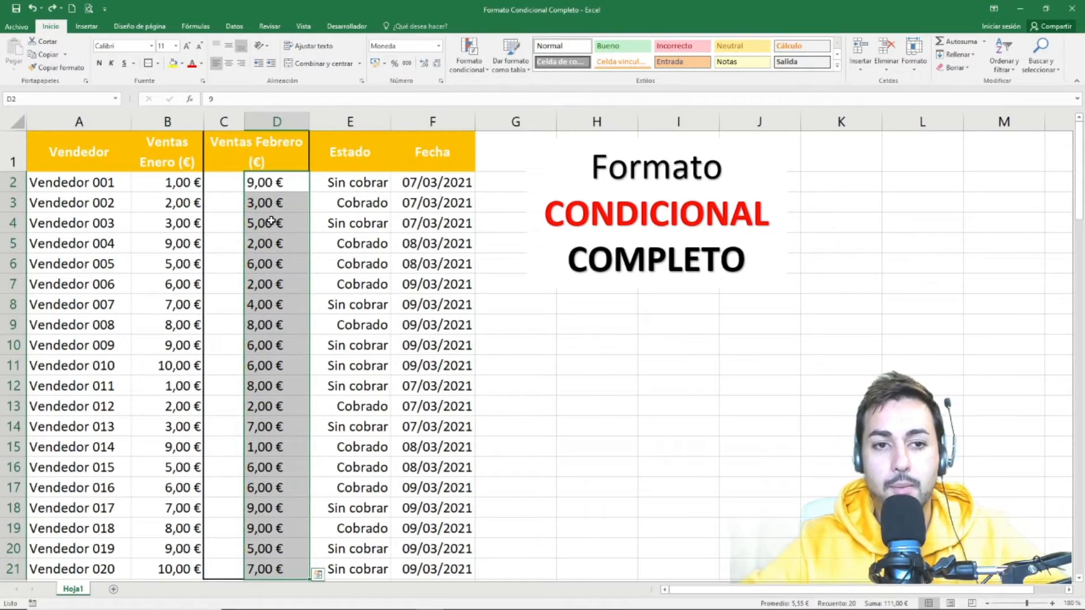
key("ctrl+z")
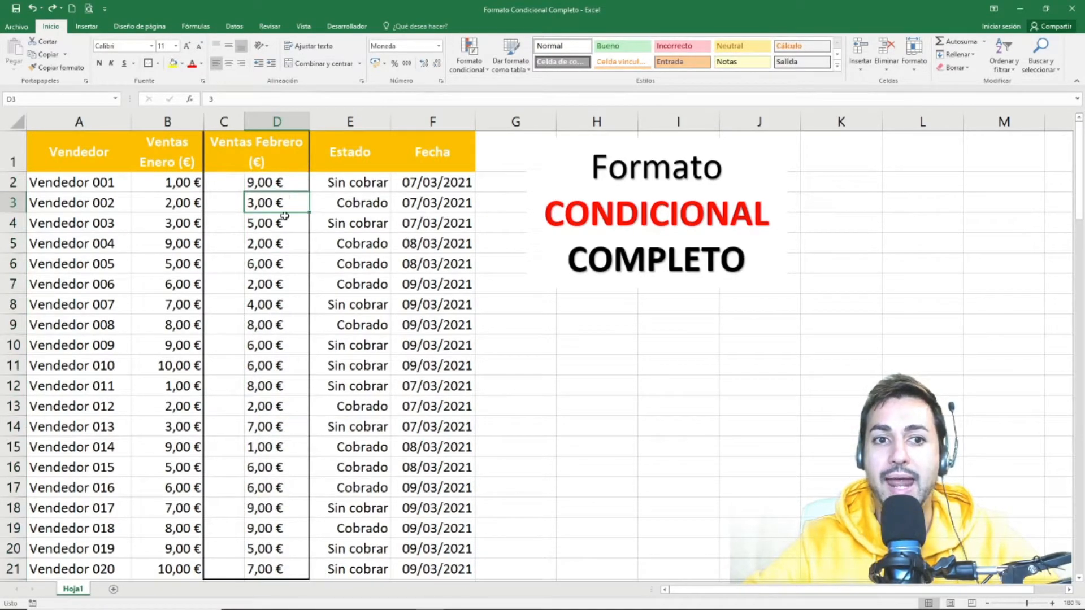
Enter the formula =(D2-B2)/B2 in C2 to calculate the percentage change from January to February sales
left_click(235, 183)
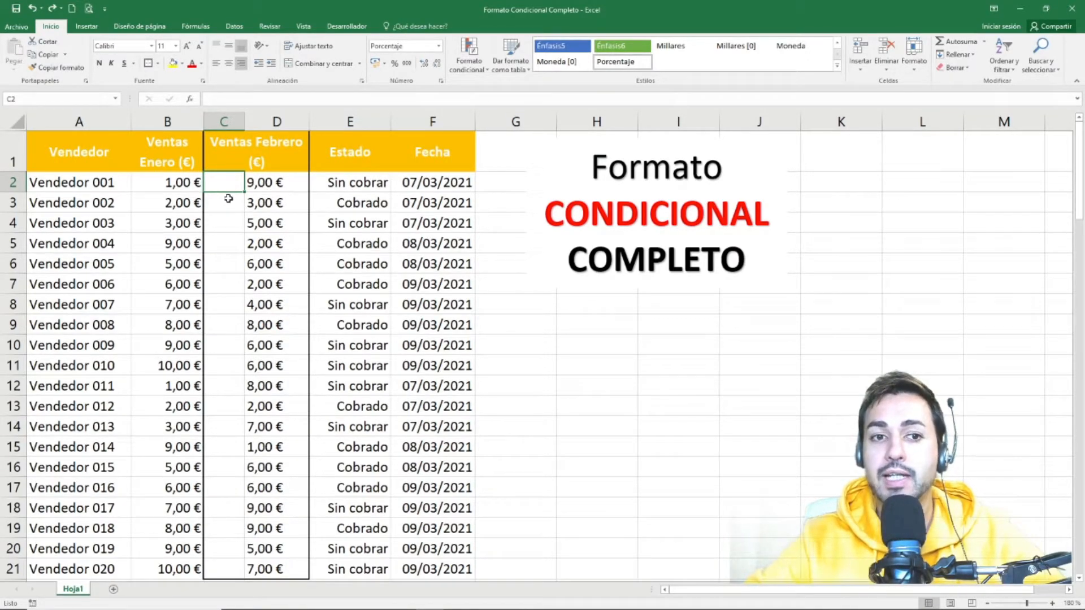
left_click(182, 183)
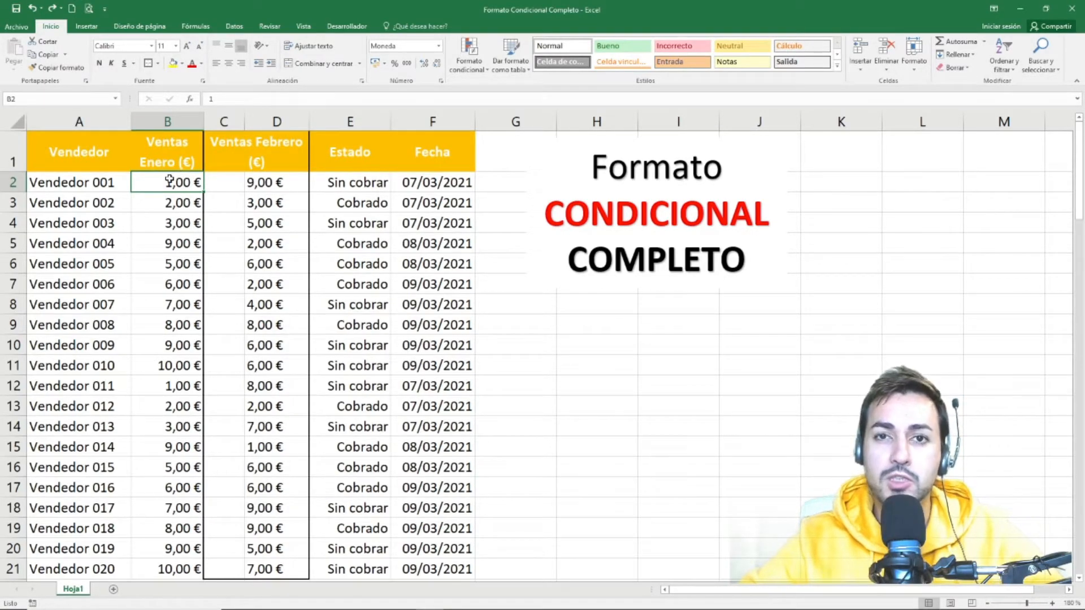
left_click(277, 178)
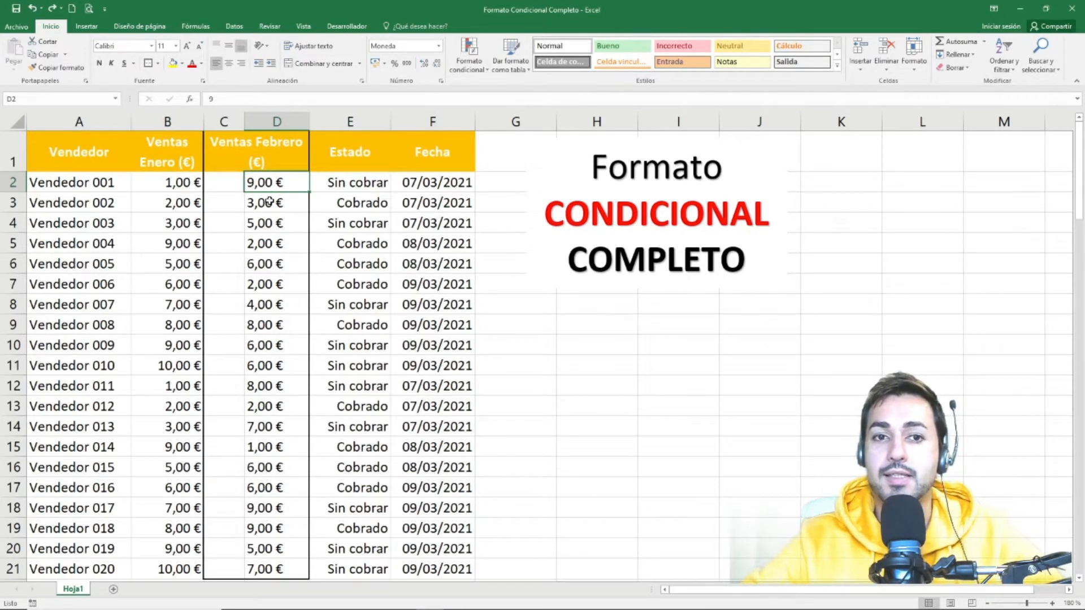
left_click(228, 179)
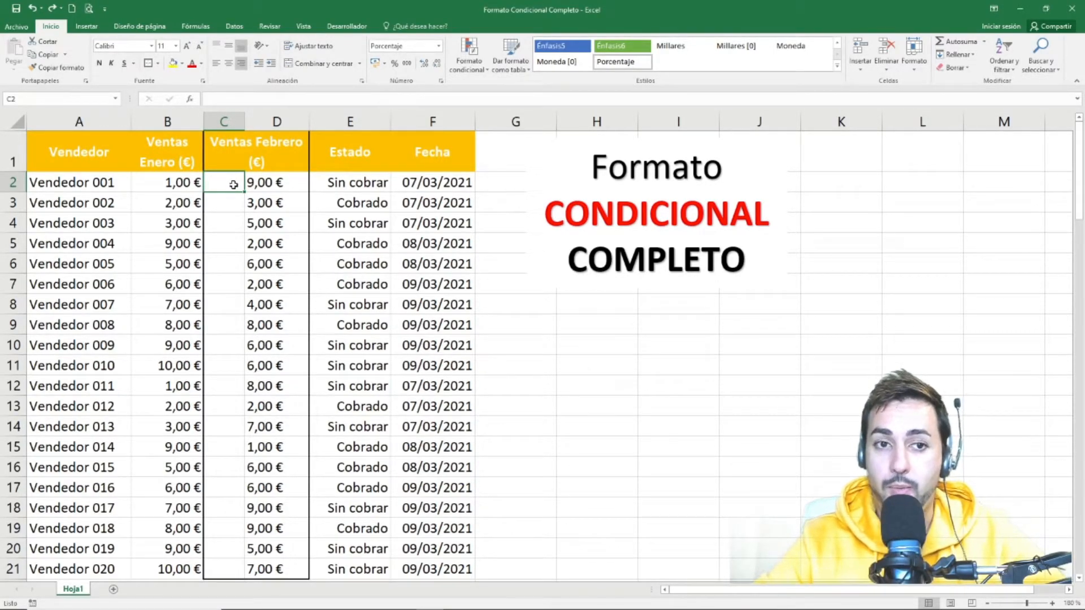
type("=")
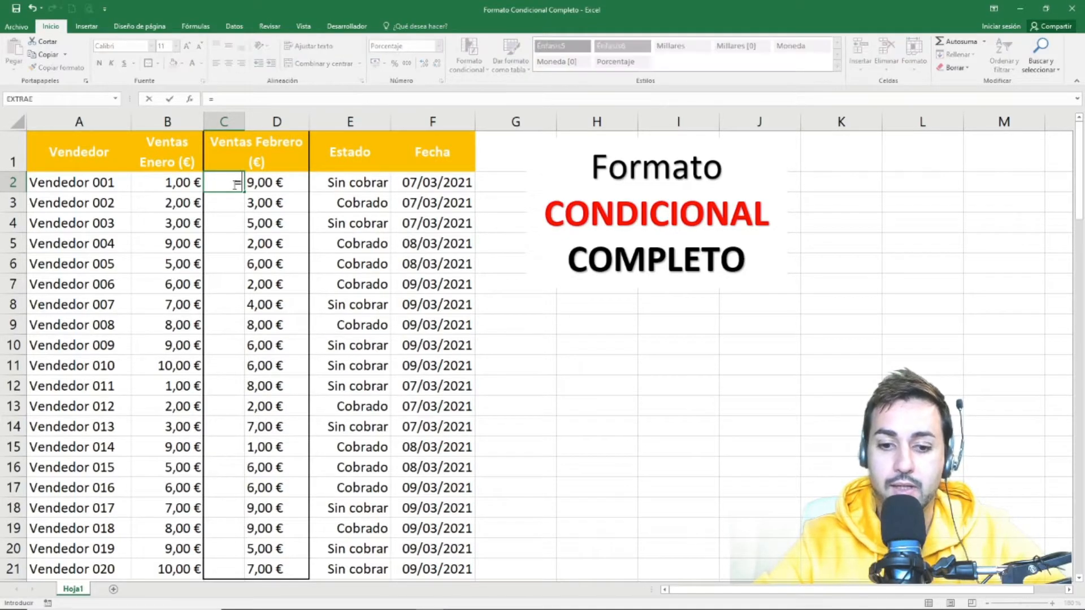
type("(")
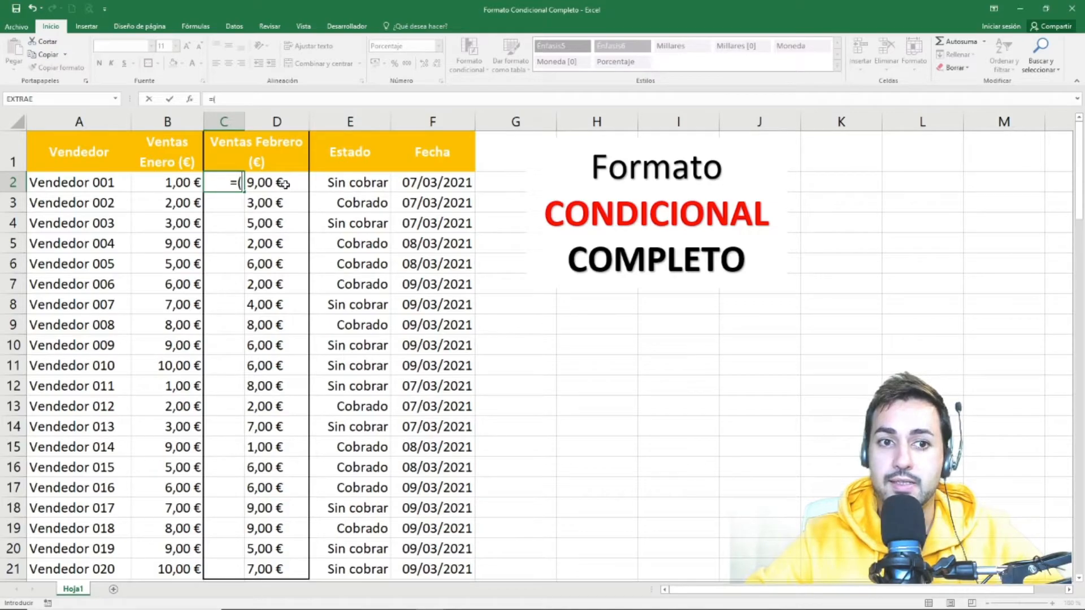
left_click(285, 186)
type("-")
left_click(185, 181)
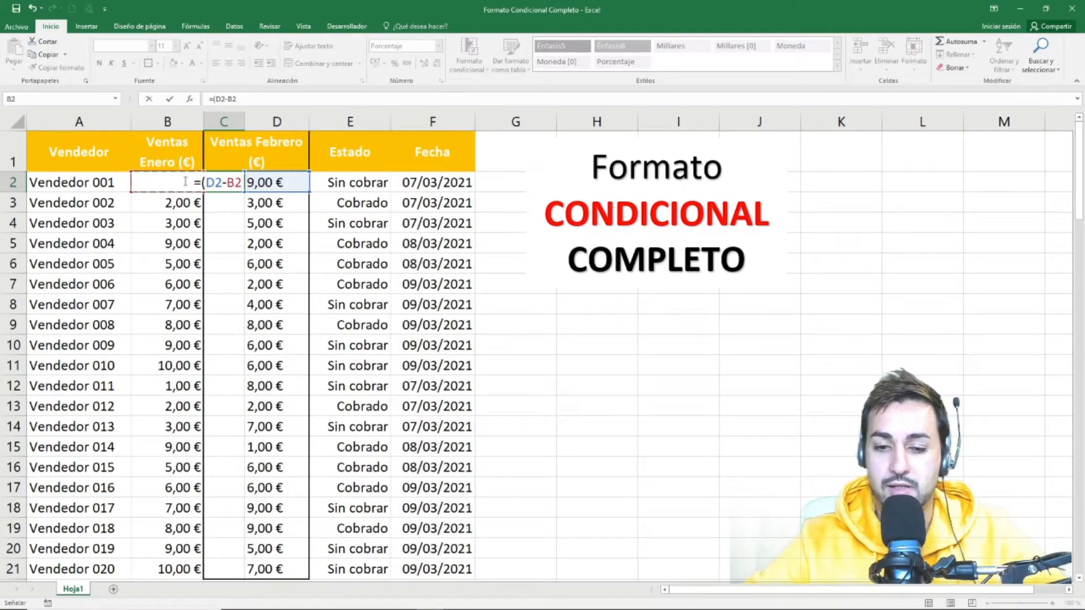
type(")")
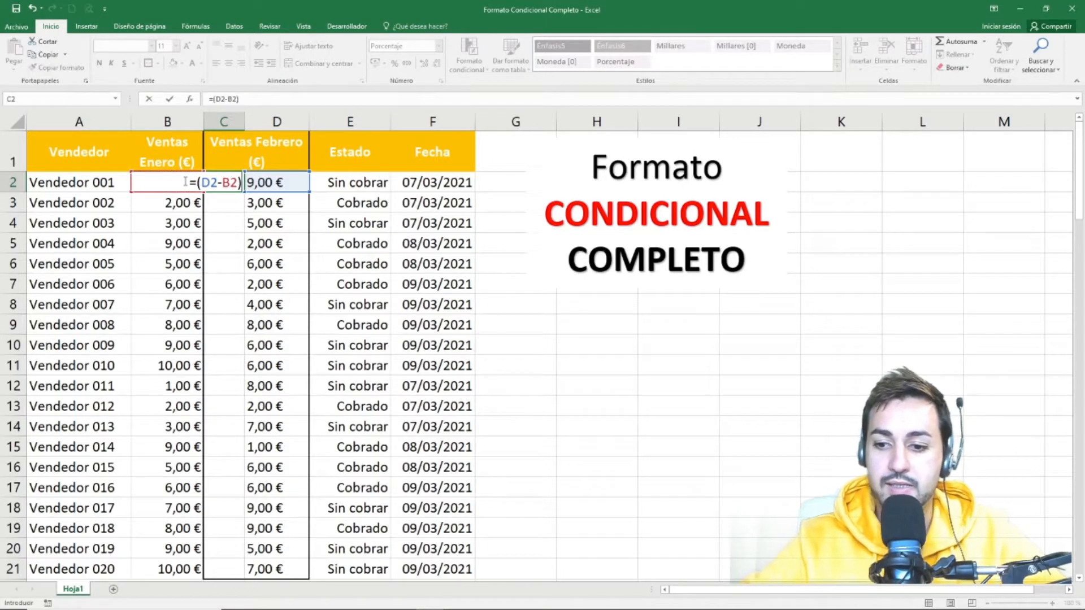
type("/")
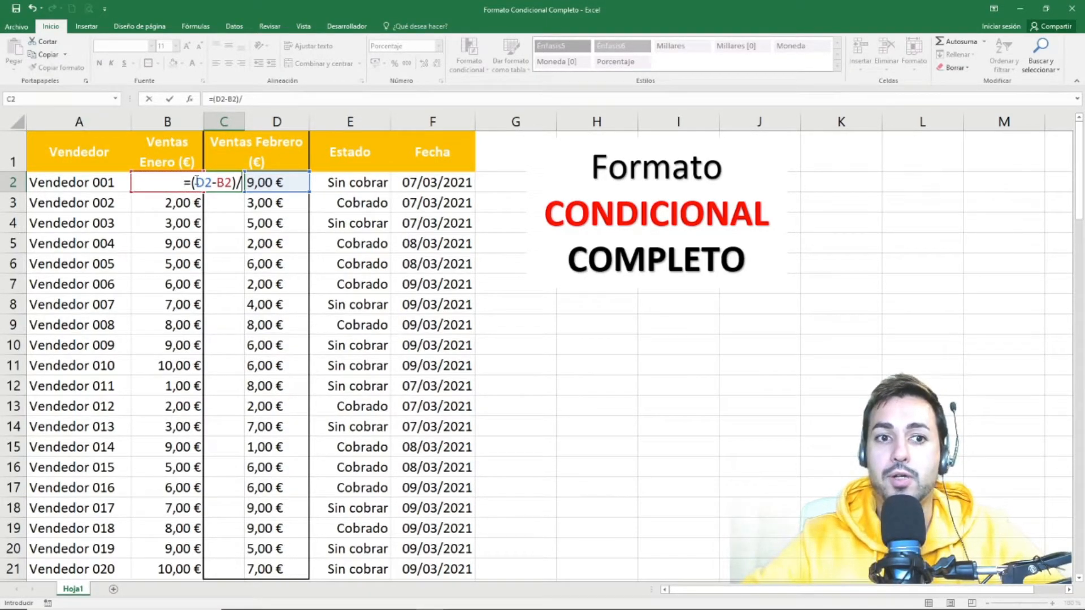
left_click(172, 203)
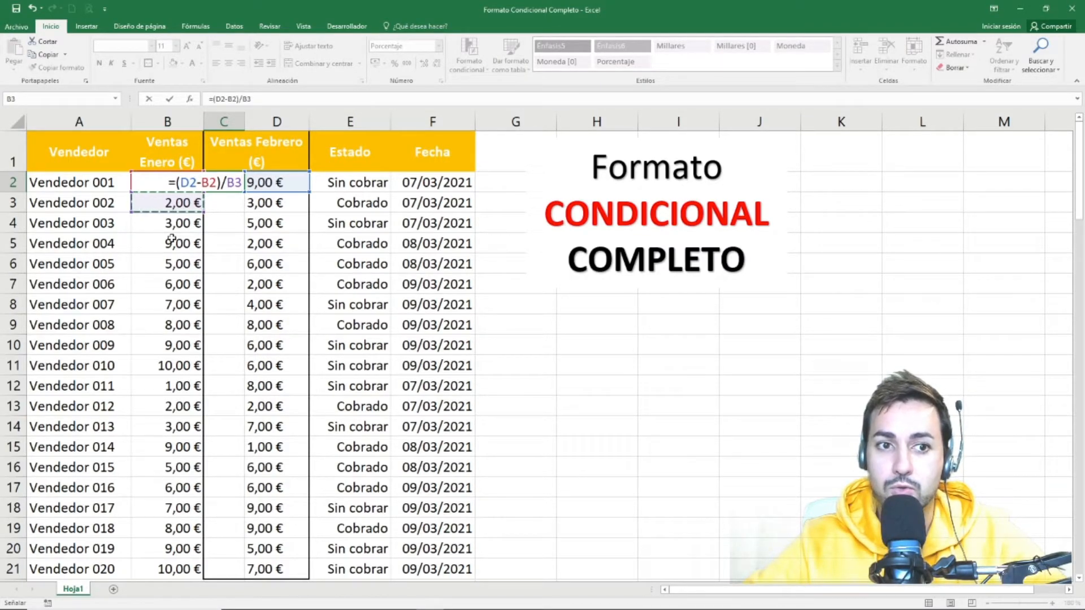
key("Up")
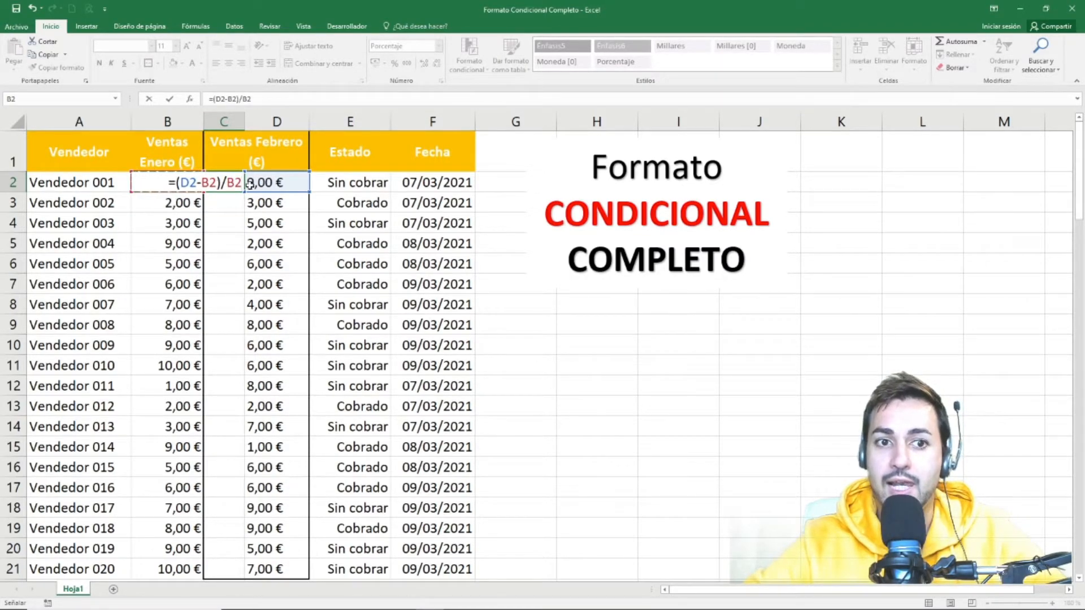
key("Return")
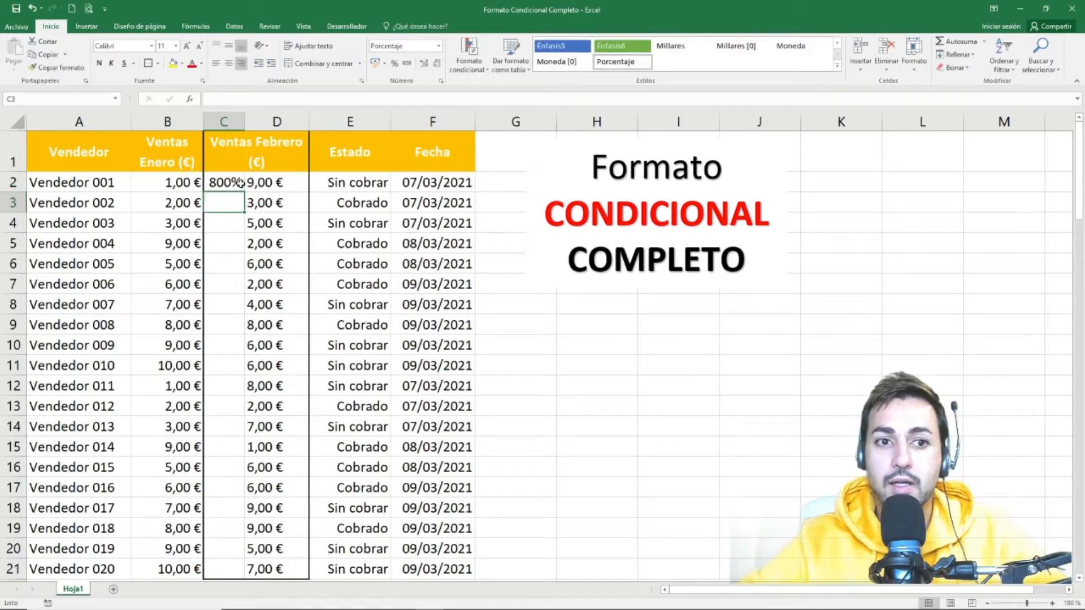
Widen column C slightly and fill the percentage formula from C2 down to C21
left_click_drag(240, 116, 254, 125)
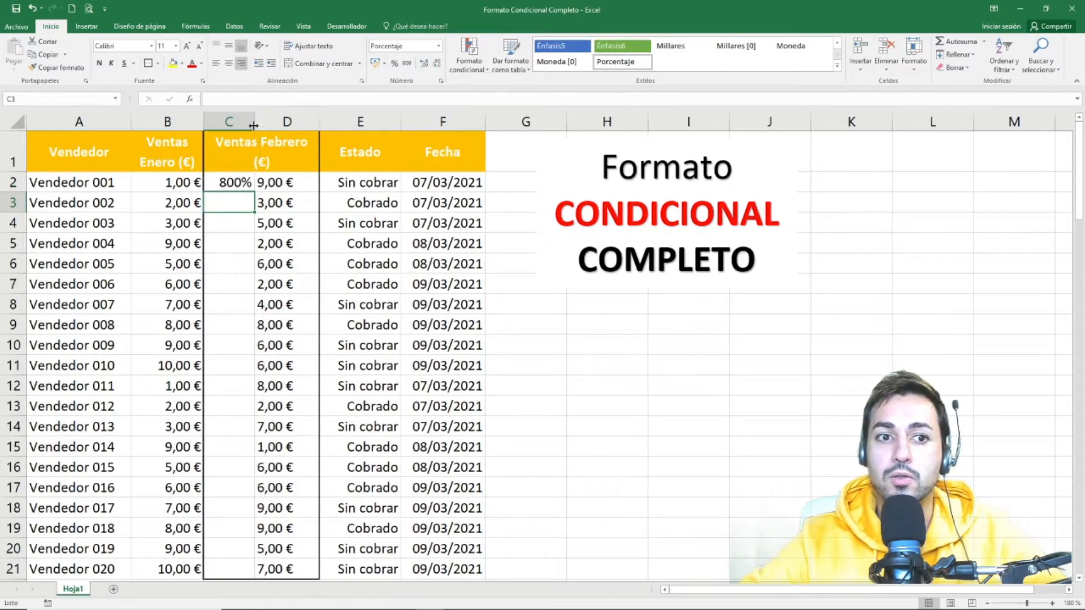
left_click(231, 185)
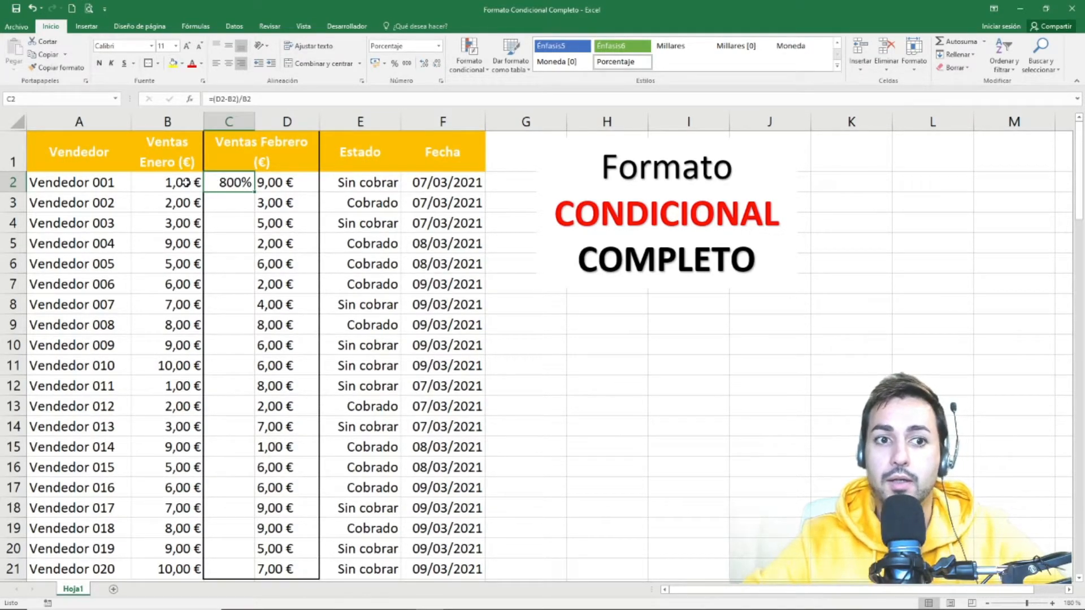
left_click(187, 182)
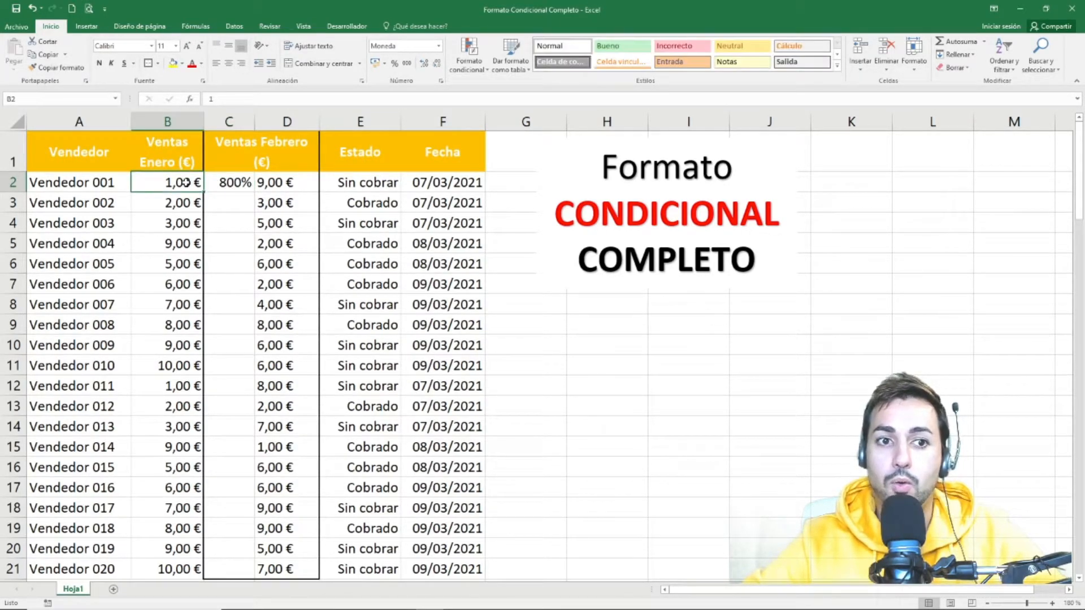
left_click(287, 179)
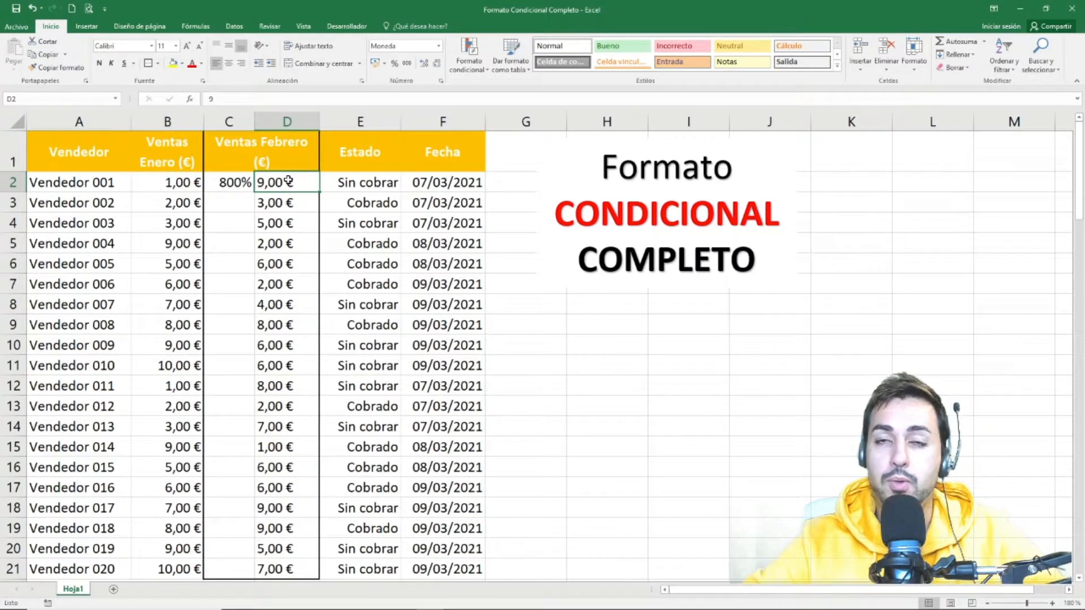
left_click(234, 181)
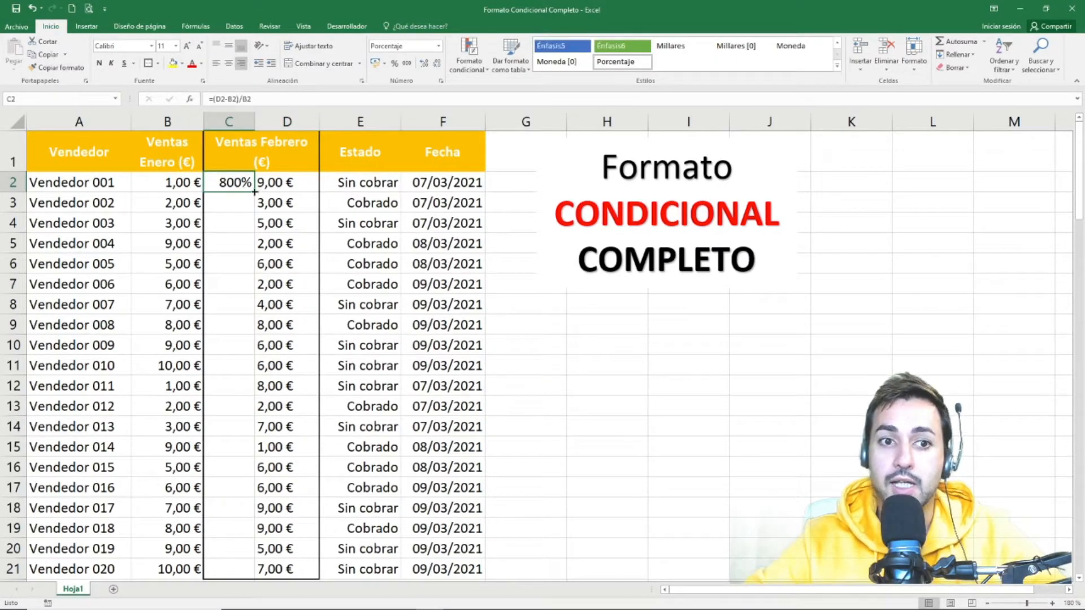
double_click(255, 192)
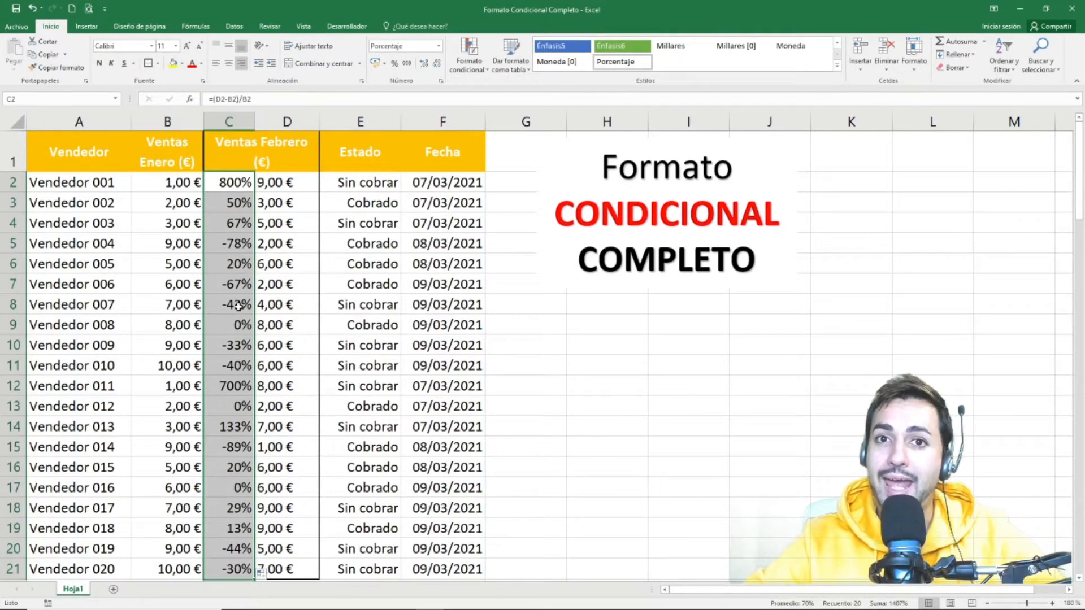
Start a custom icon set rule for C2:C21 using the style with red triangle, yellow dash and green triangle
left_click(463, 71)
mouse_move(508, 187)
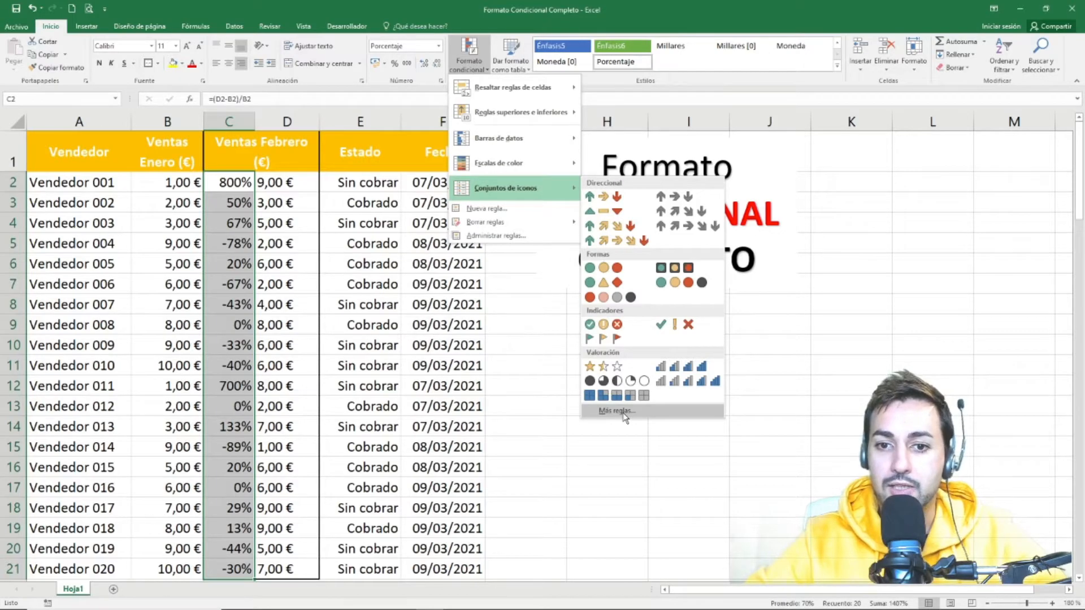
left_click(617, 411)
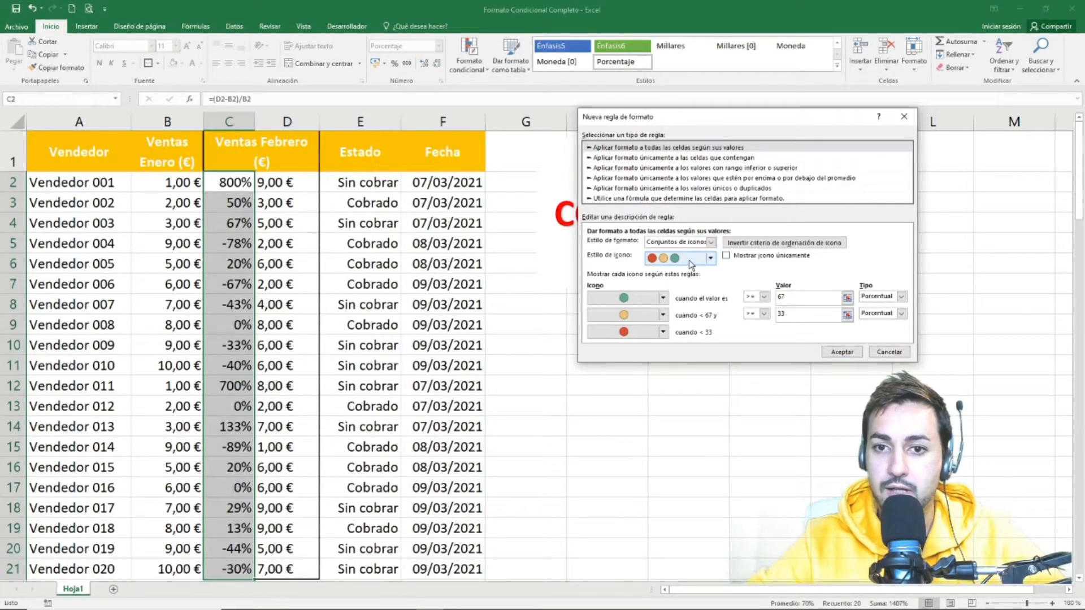
left_click(710, 259)
left_click_drag(712, 293, 713, 306)
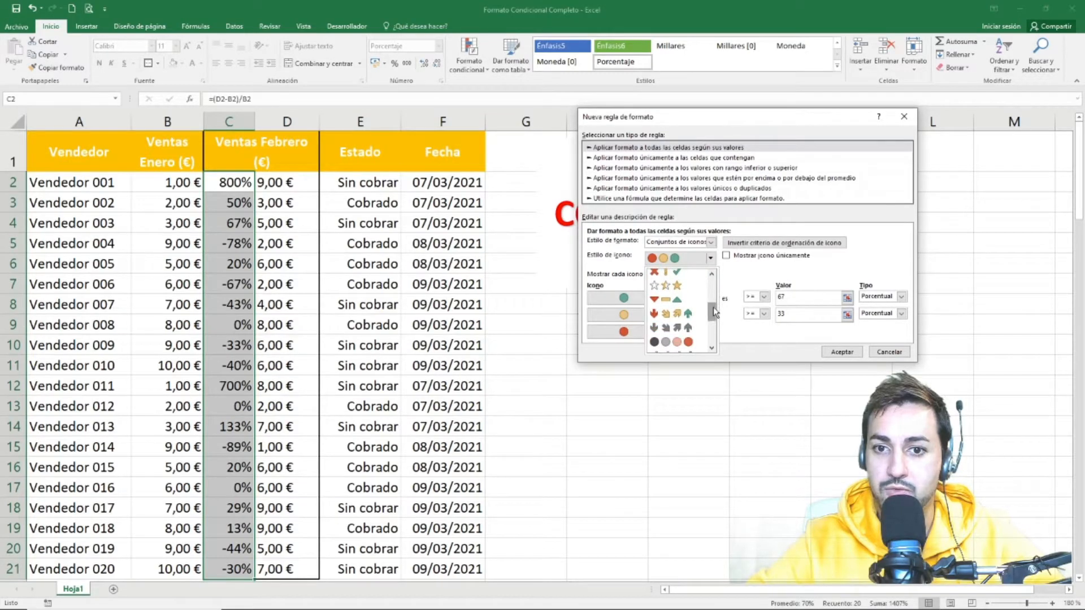
left_click(663, 303)
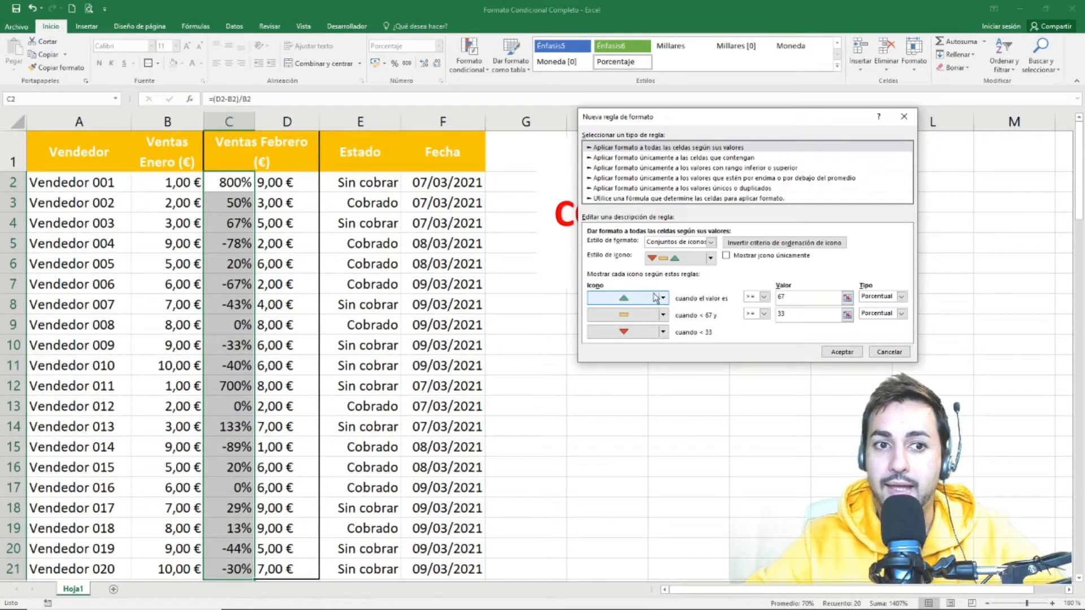
Set both icon thresholds to type Número and value 0, with > for the green triangle and >= for the dash, and apply the rule
left_click(875, 298)
left_click(875, 306)
left_click(876, 314)
left_click(875, 323)
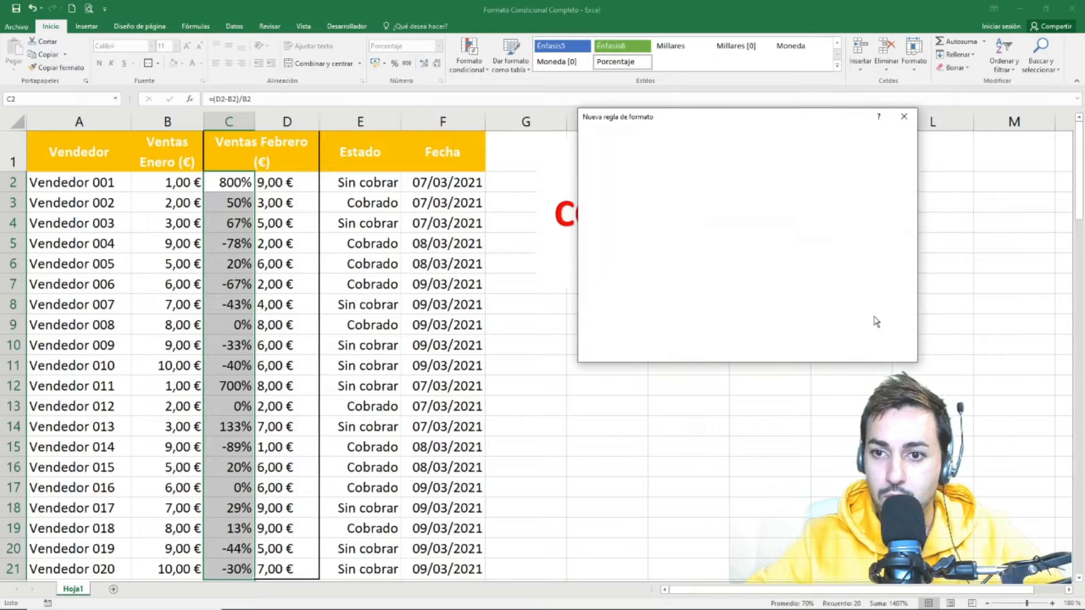
left_click(786, 296)
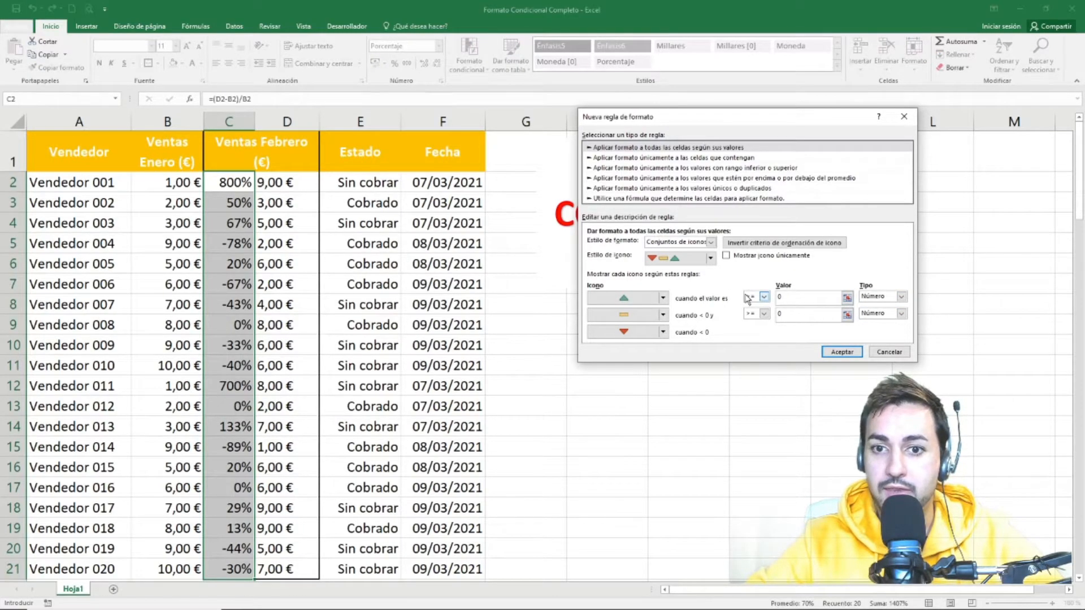
left_click(749, 298)
left_click(751, 315)
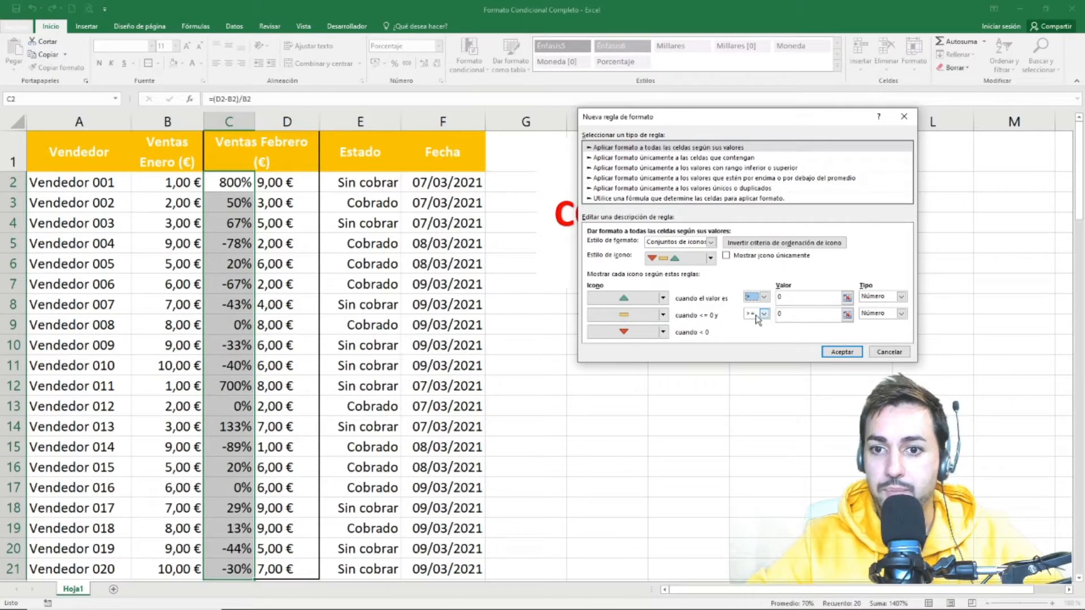
left_click(790, 315)
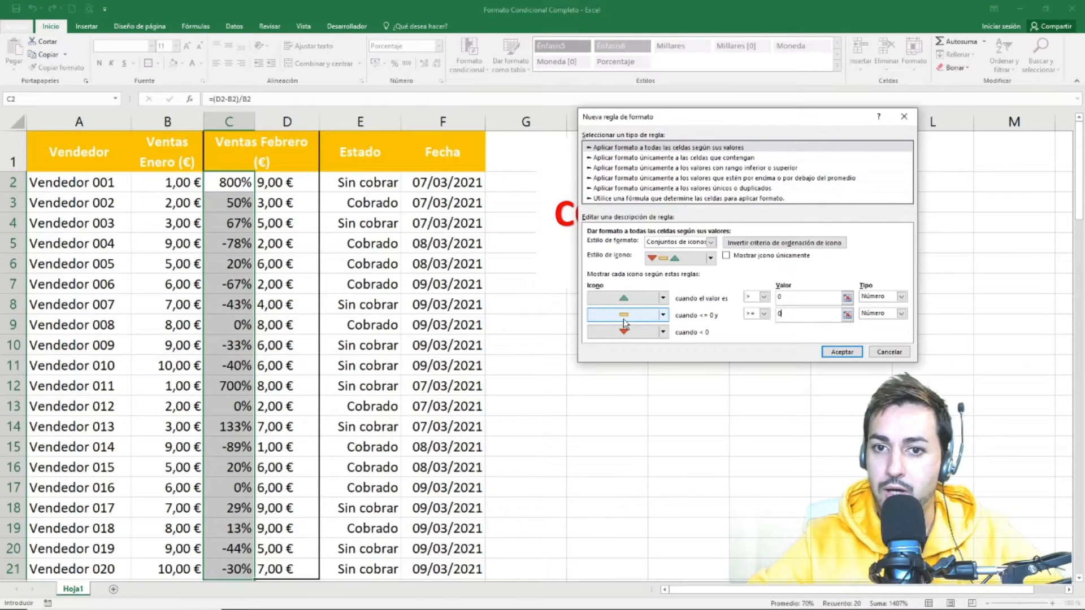
left_click(841, 351)
Widen column C further and check the triangle icons against the percentages in C2:C5
left_click_drag(255, 120, 285, 120)
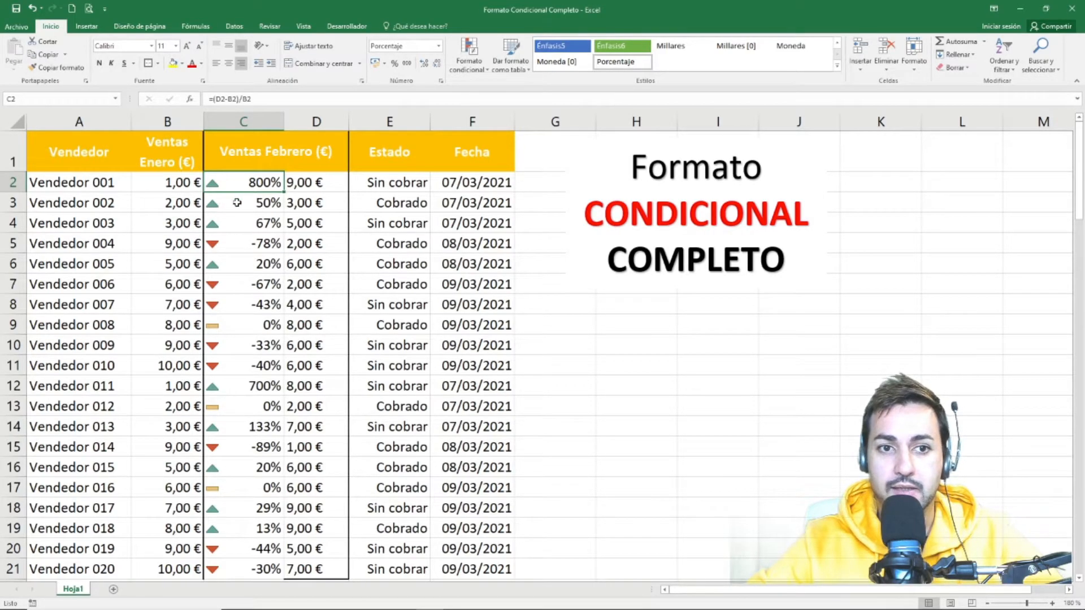
left_click(236, 203)
left_click(232, 186)
left_click(223, 223)
left_click(215, 244)
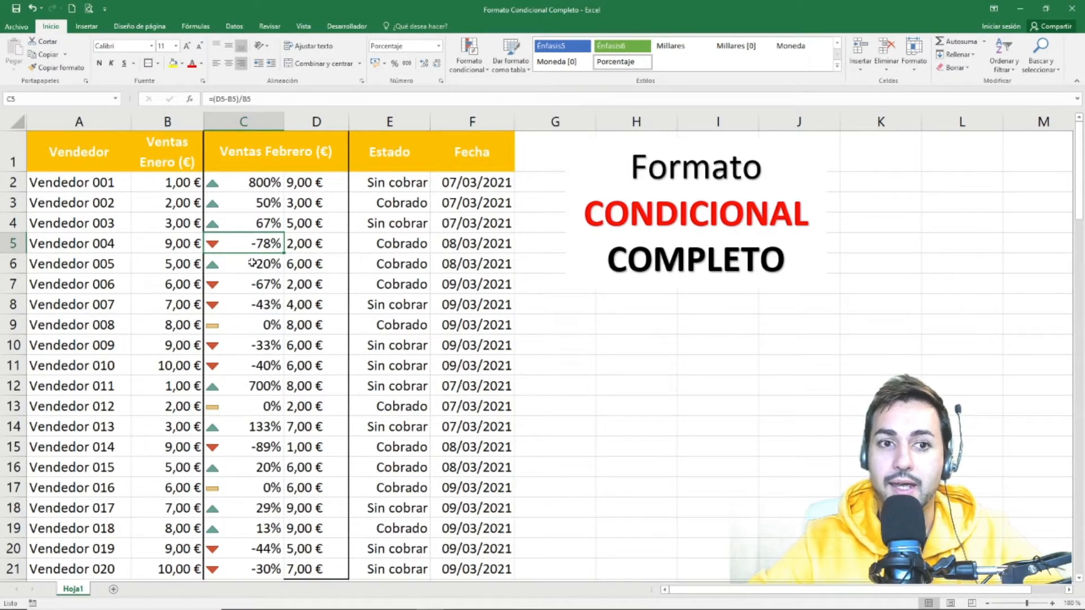
Edit the icon set rule on C2:C21 to show only the icons, apply it, and narrow column C to fit them
left_click(252, 325)
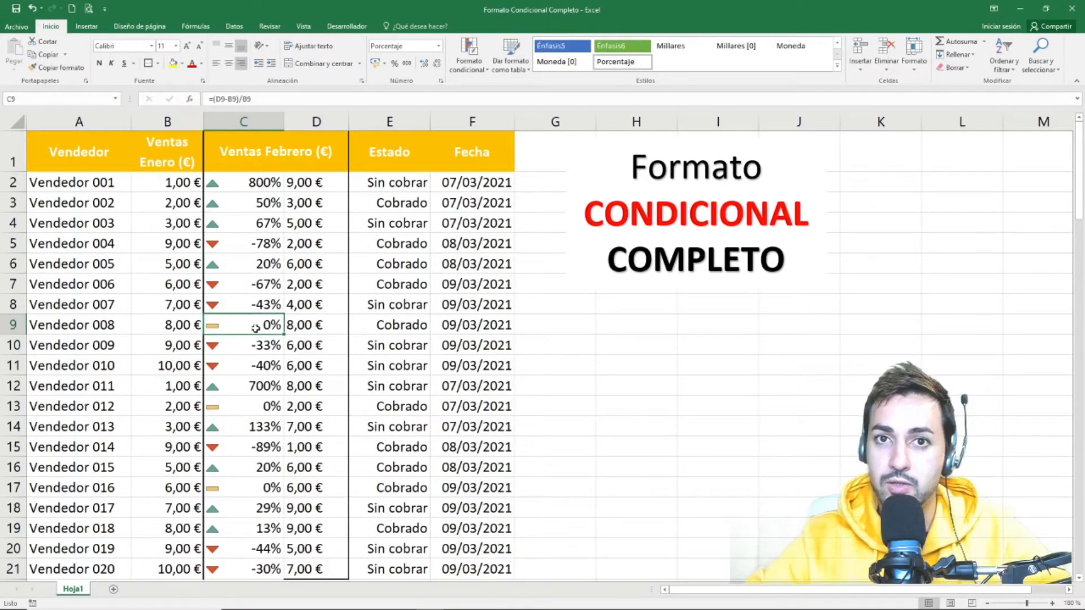
left_click(262, 190)
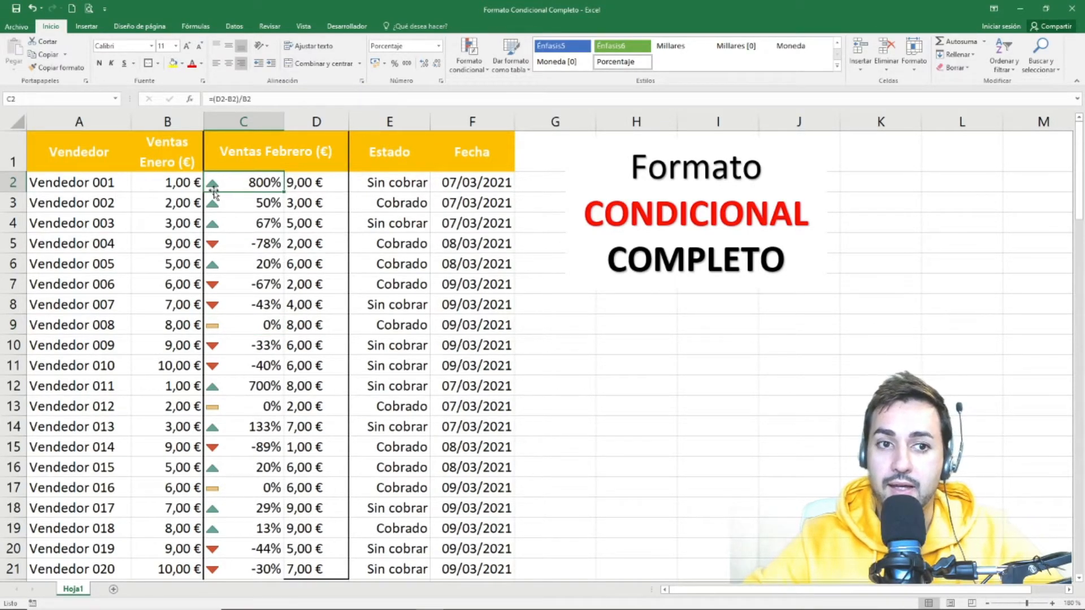
left_click(469, 63)
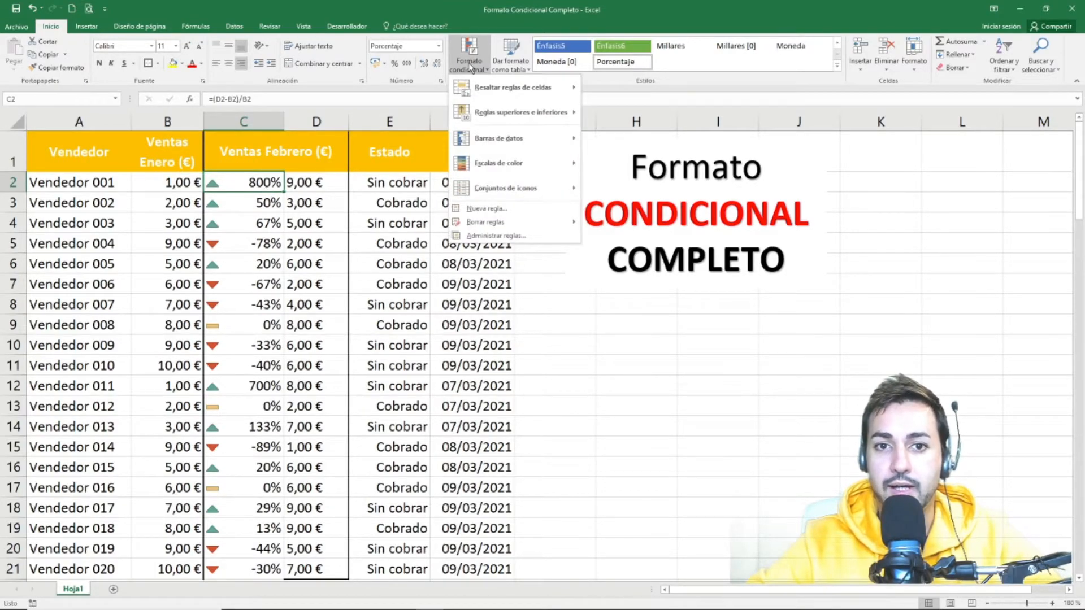
left_click(497, 236)
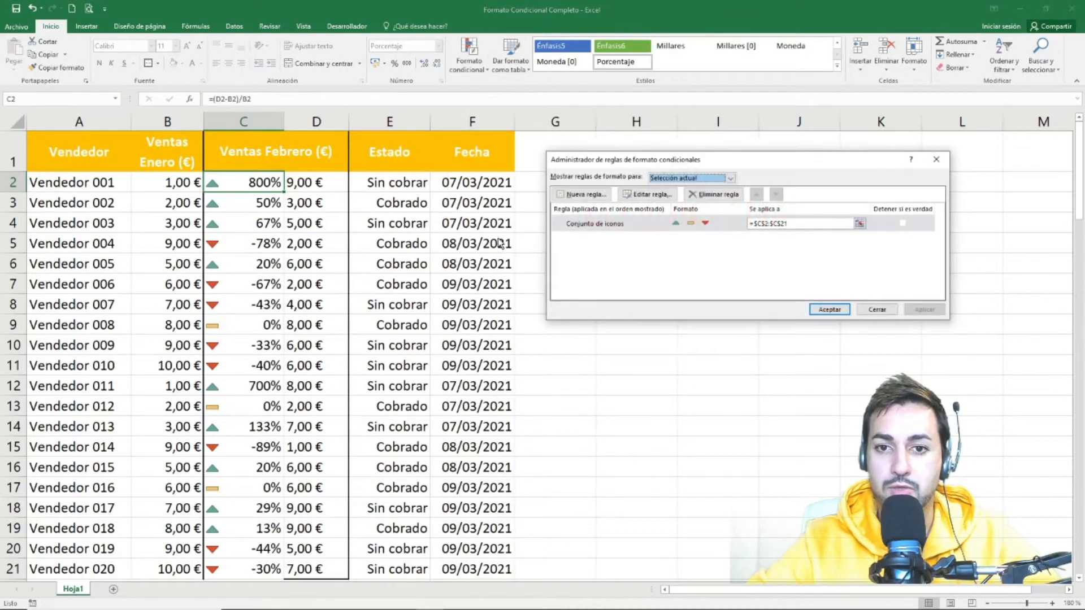
left_click(649, 227)
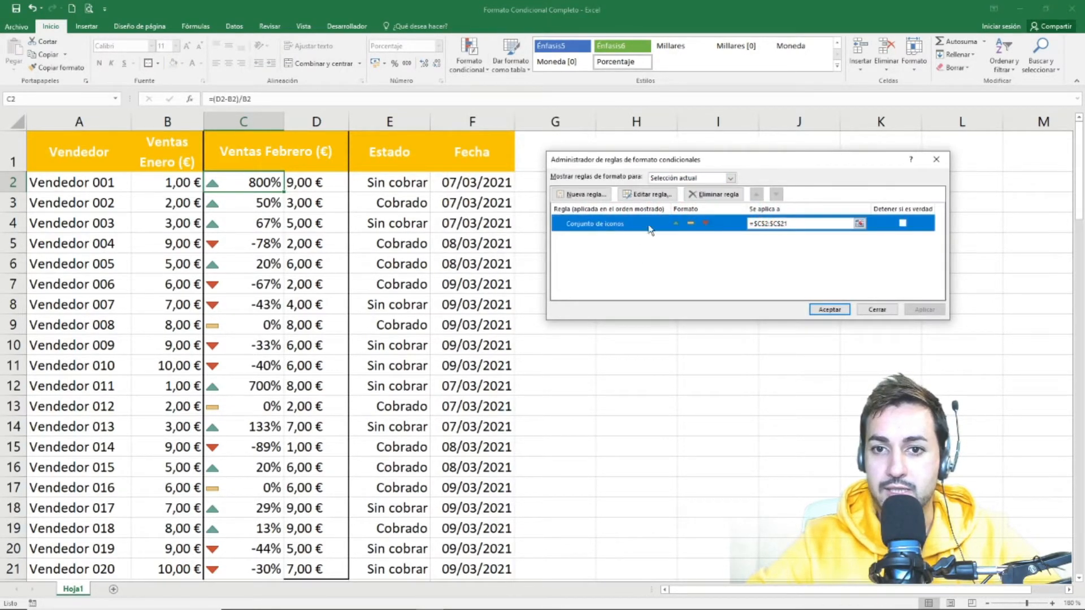
double_click(619, 229)
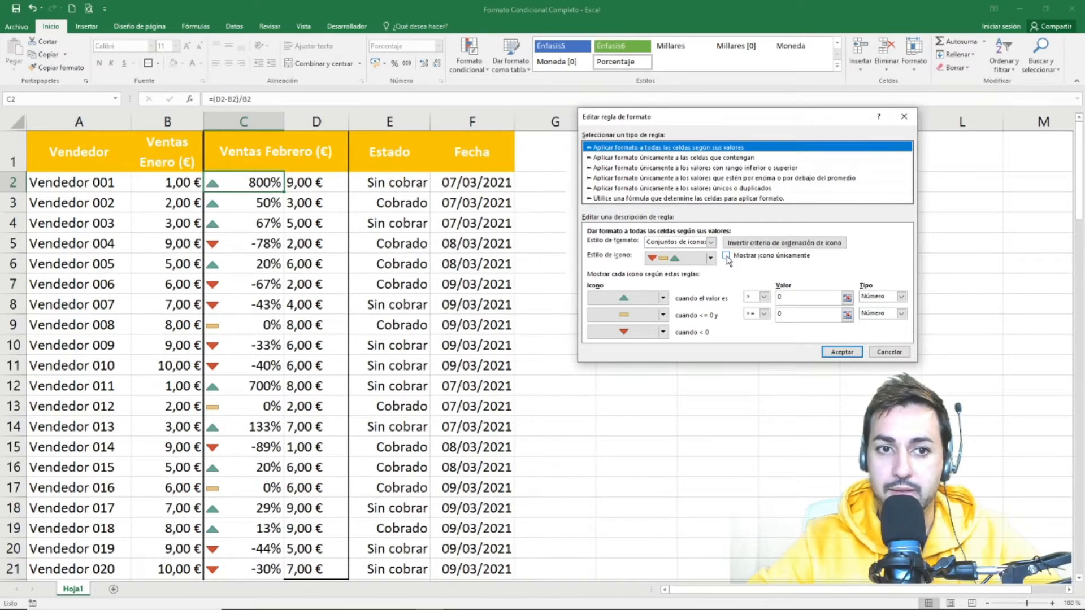
left_click(841, 351)
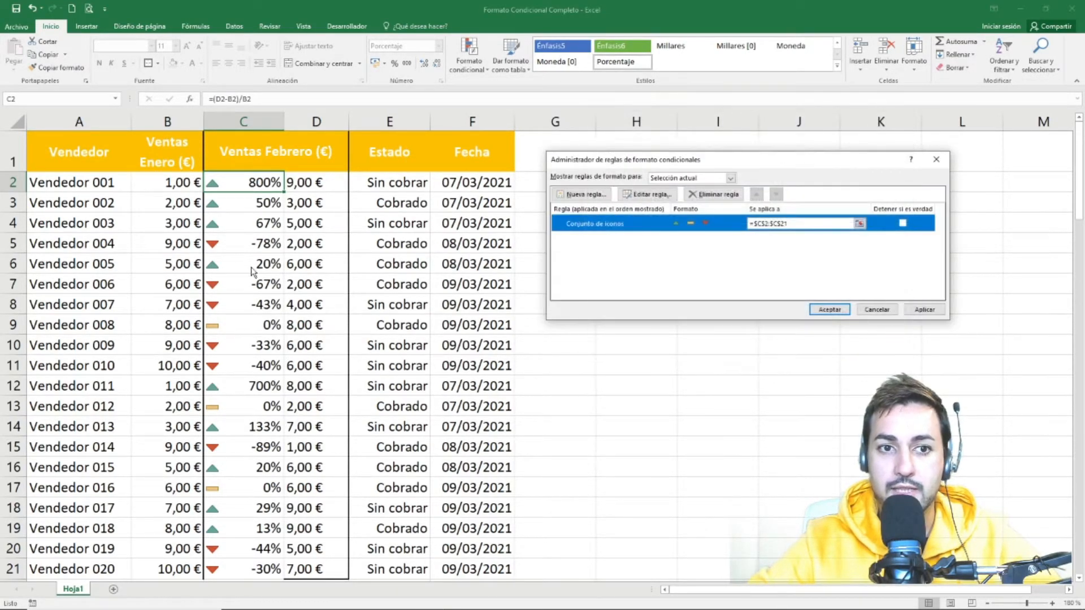
left_click(924, 310)
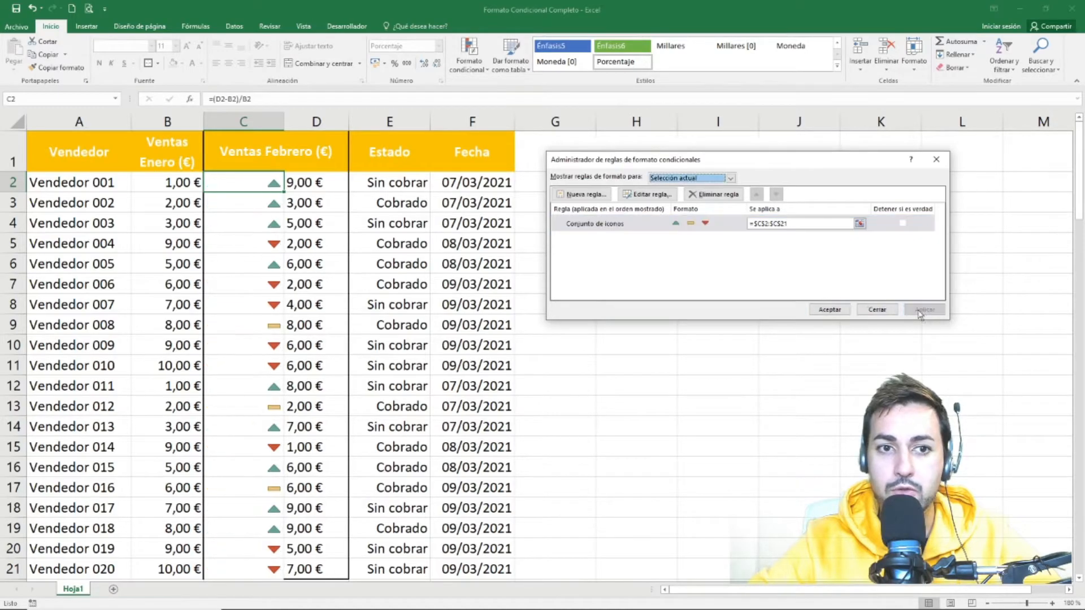
left_click(830, 310)
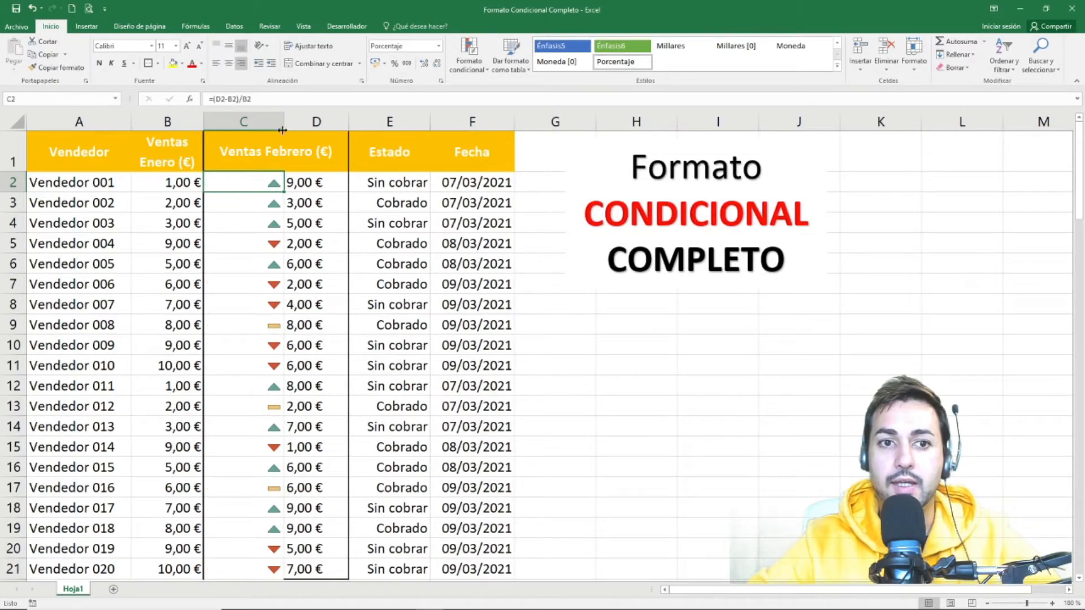
left_click_drag(283, 121, 239, 122)
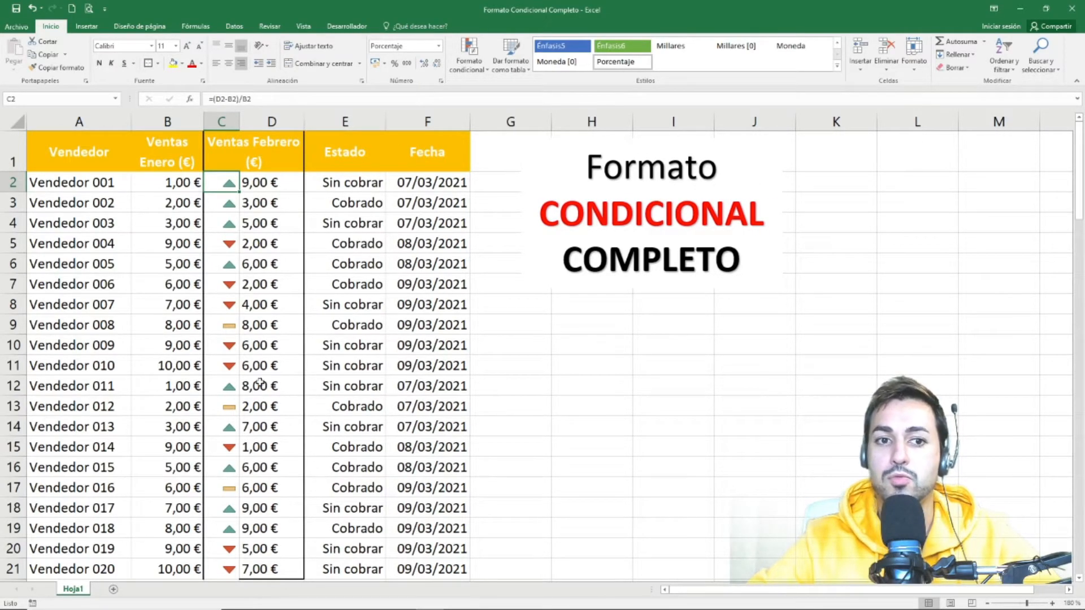
Compare the January and February sales with the icons in column C, notably for rows 2, 5 and 9
left_click(253, 327)
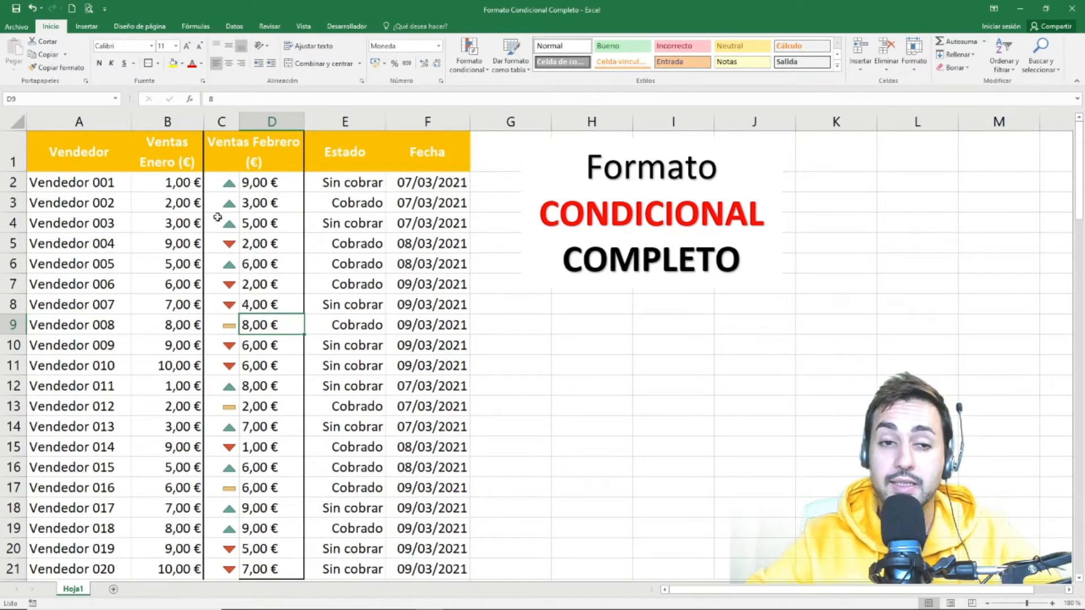
left_click(229, 182)
left_click(161, 182)
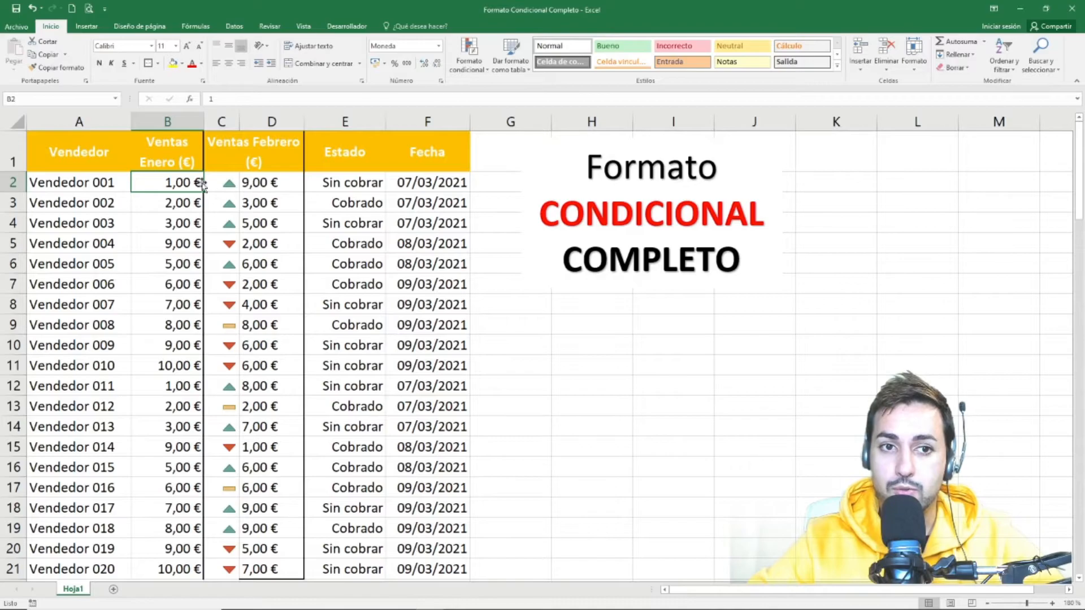
left_click(221, 181)
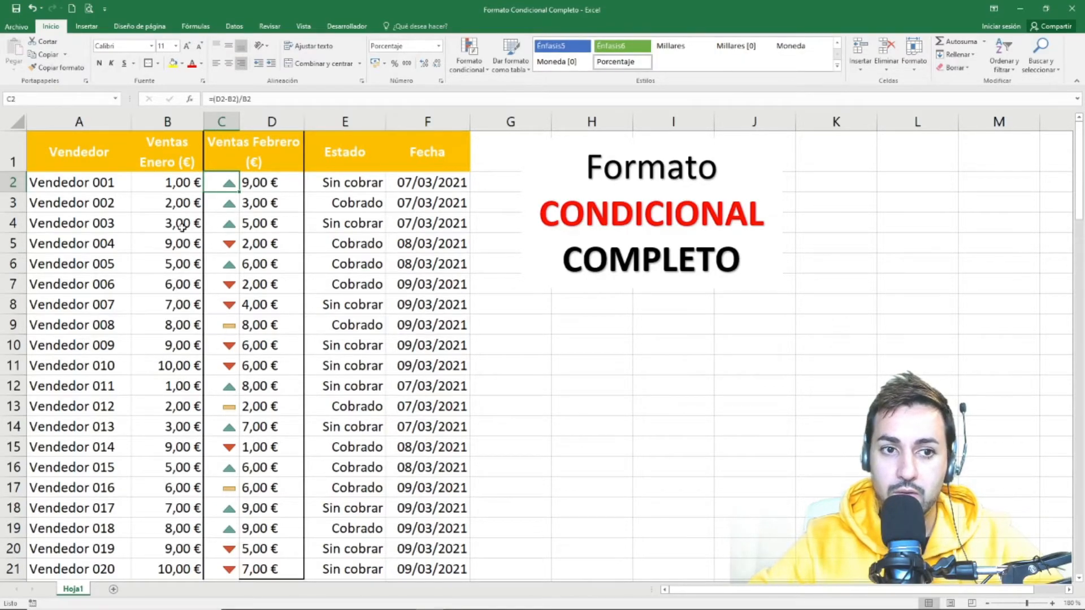
left_click(176, 244)
left_click(228, 244)
left_click(186, 327)
left_click(234, 326)
left_click(257, 328)
left_click_drag(229, 183, 264, 570)
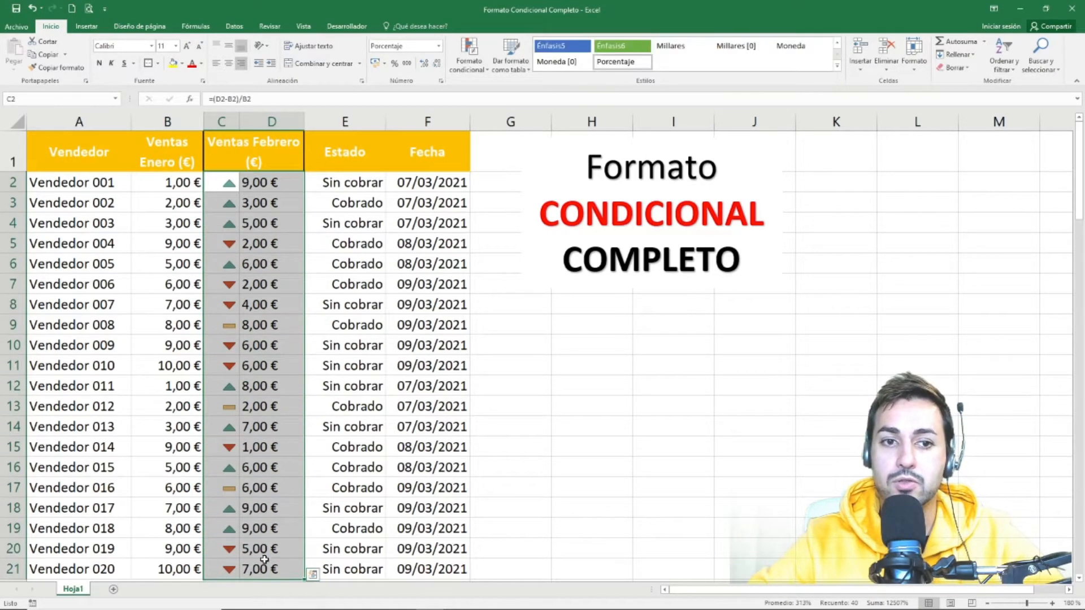
left_click(230, 257)
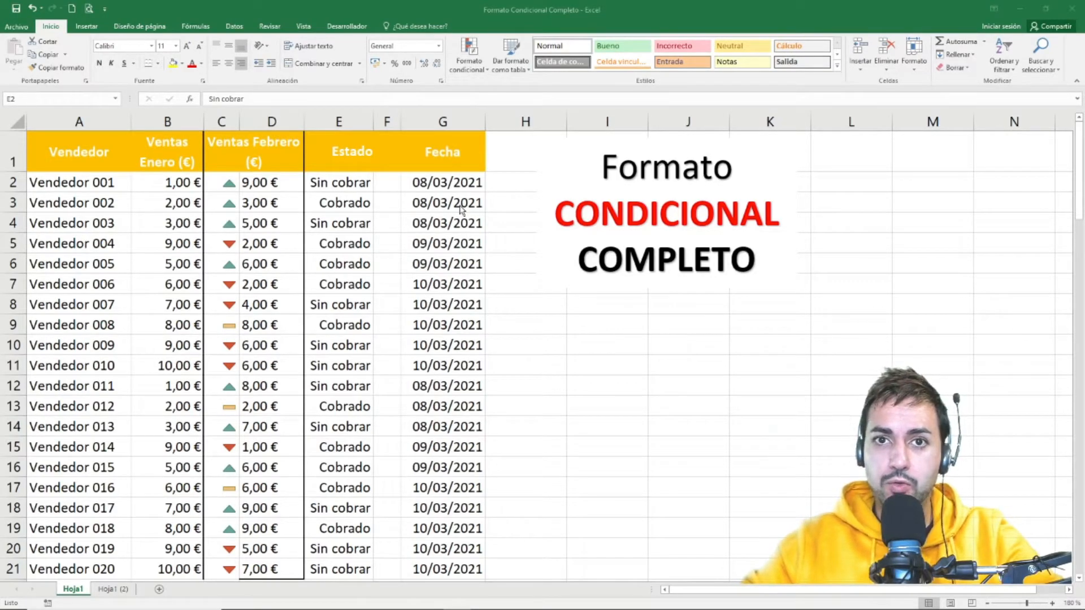
Enter the payment statuses Sin cobrar, Pendiente and Cobrado in I9:I11
left_click_drag(339, 182, 351, 391)
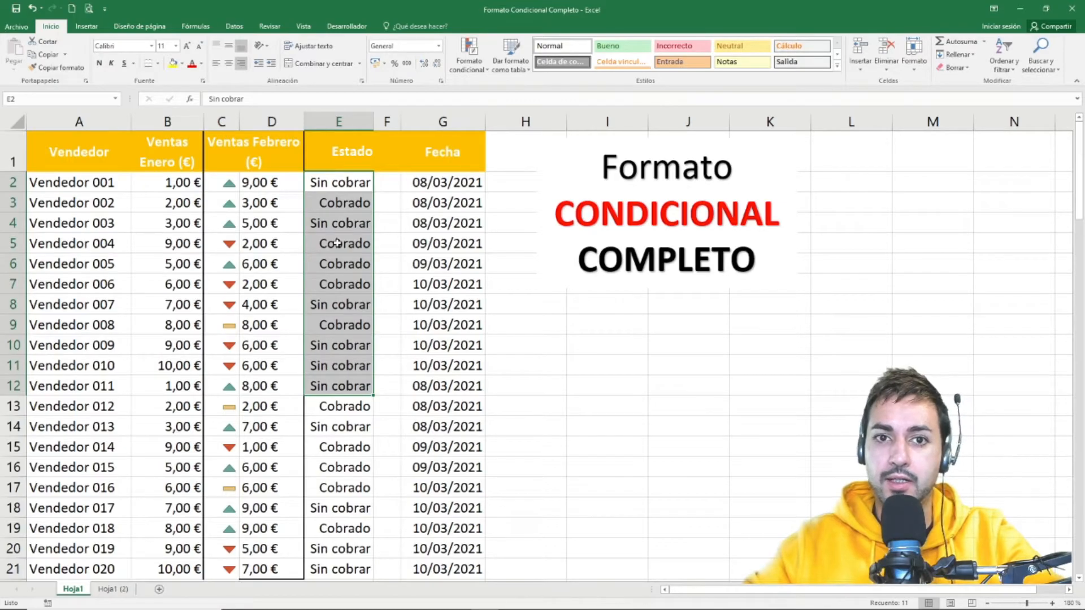
left_click(619, 342)
left_click(613, 325)
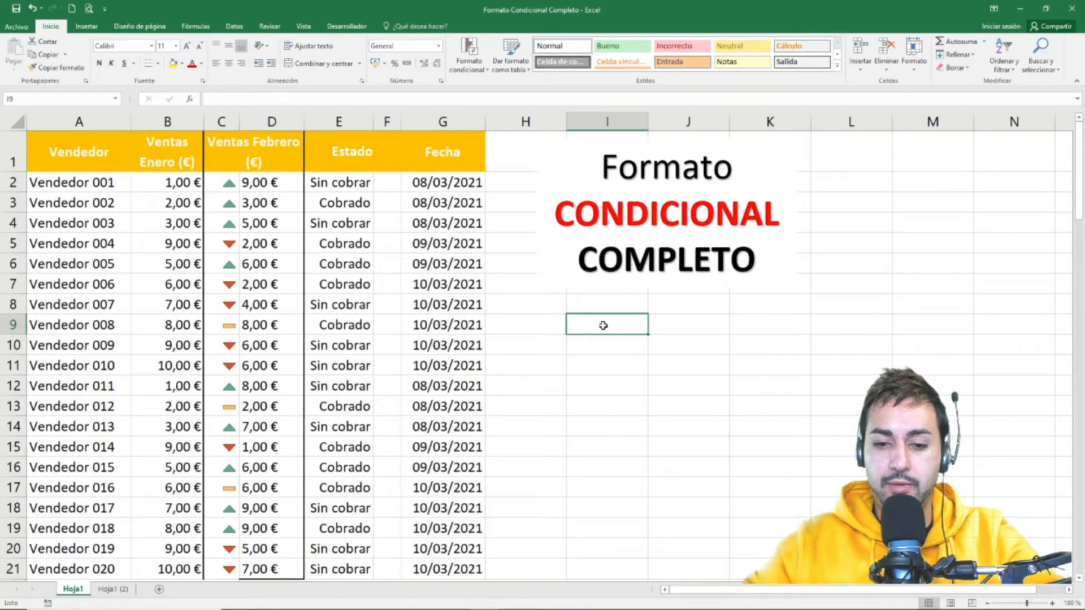
type("Sin")
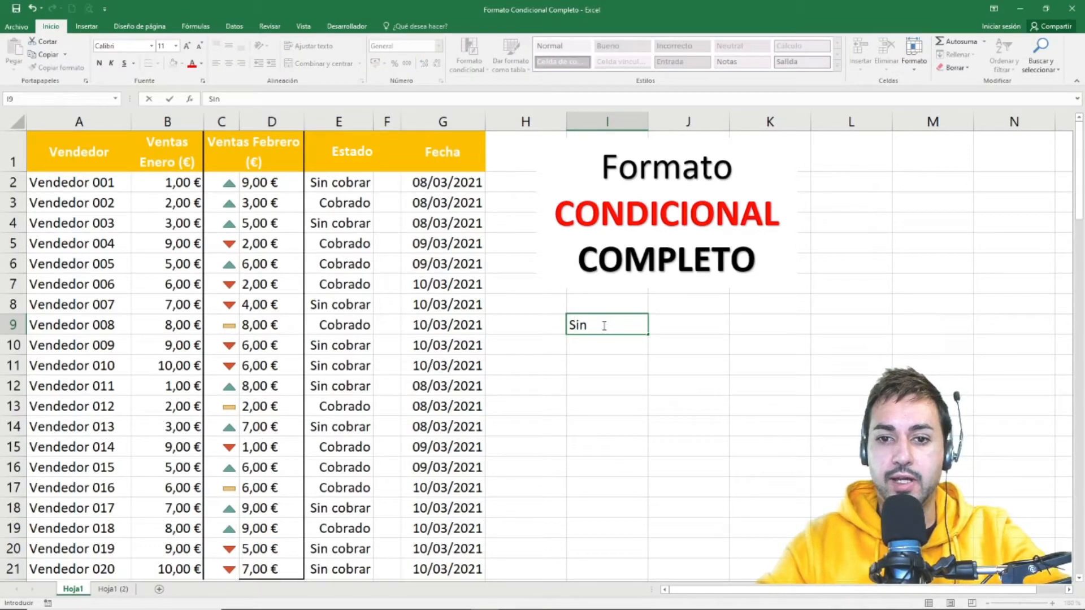
type(" cobrar")
key("Return")
type("Pendiente")
key("Return")
type("Cobra")
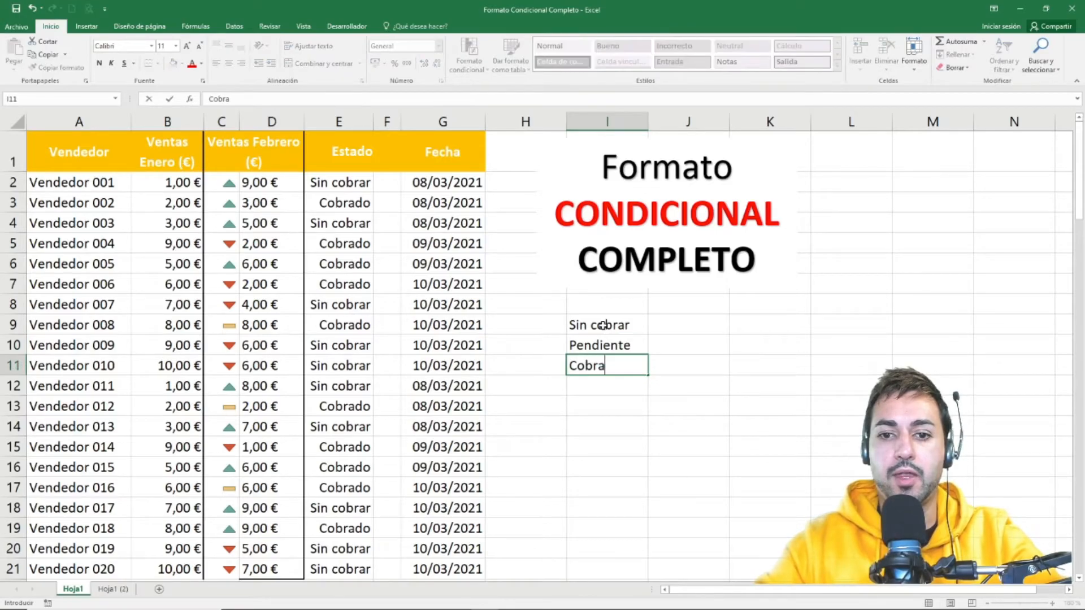
type("do")
key("Return")
Assign the codes 1, 2 and 3 to the statuses in J9:J11
left_click(713, 328)
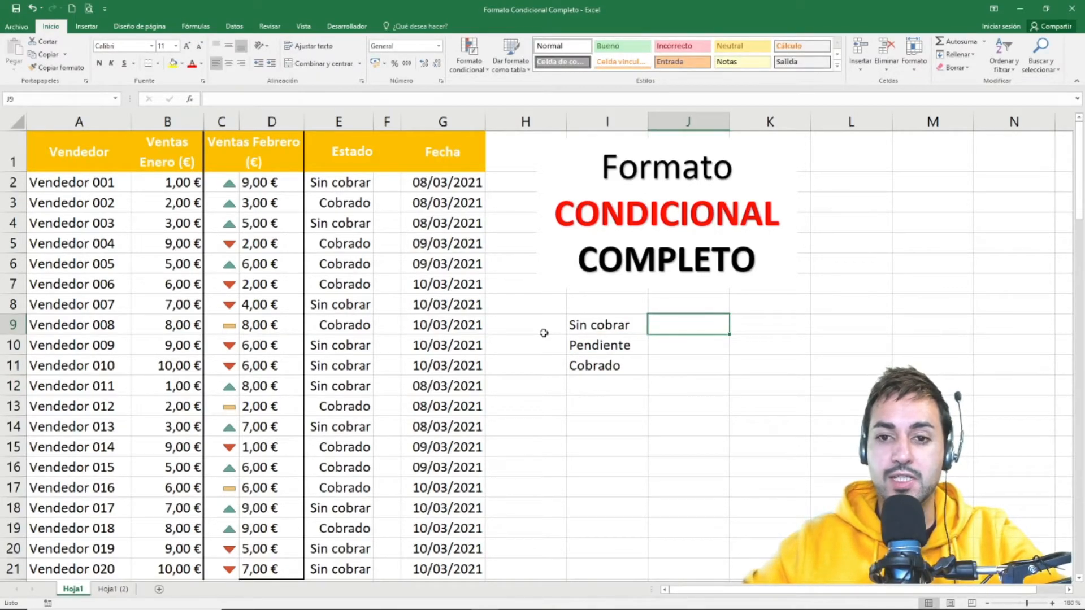
type("1")
key("Return")
type("2")
key("Return")
type("3")
key("Return")
Review which code in column J corresponds to each status in I9:I11
left_click(569, 366)
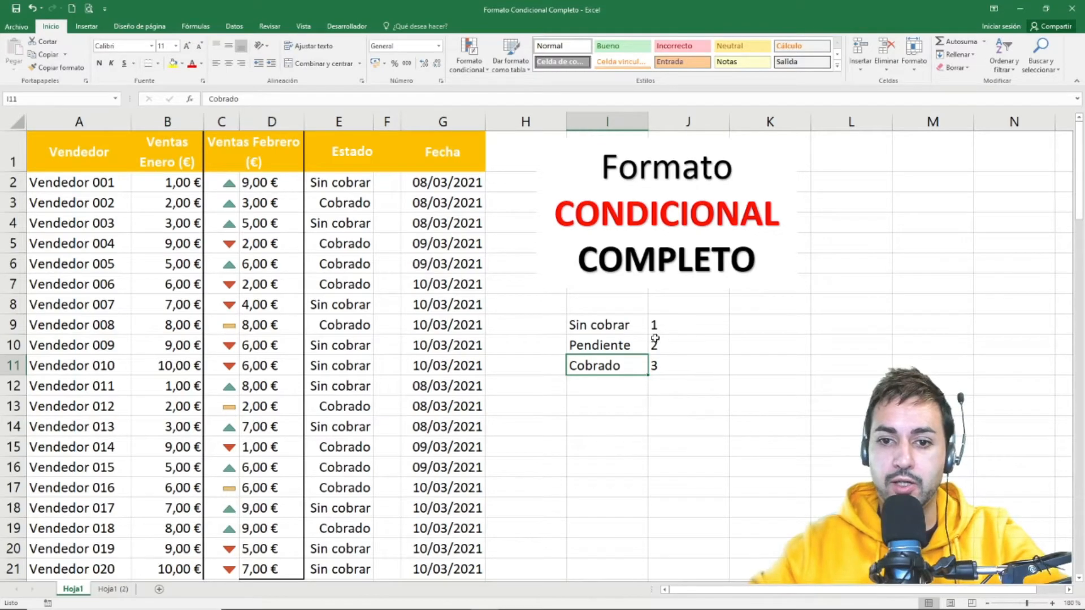
key("Up")
key("Up")
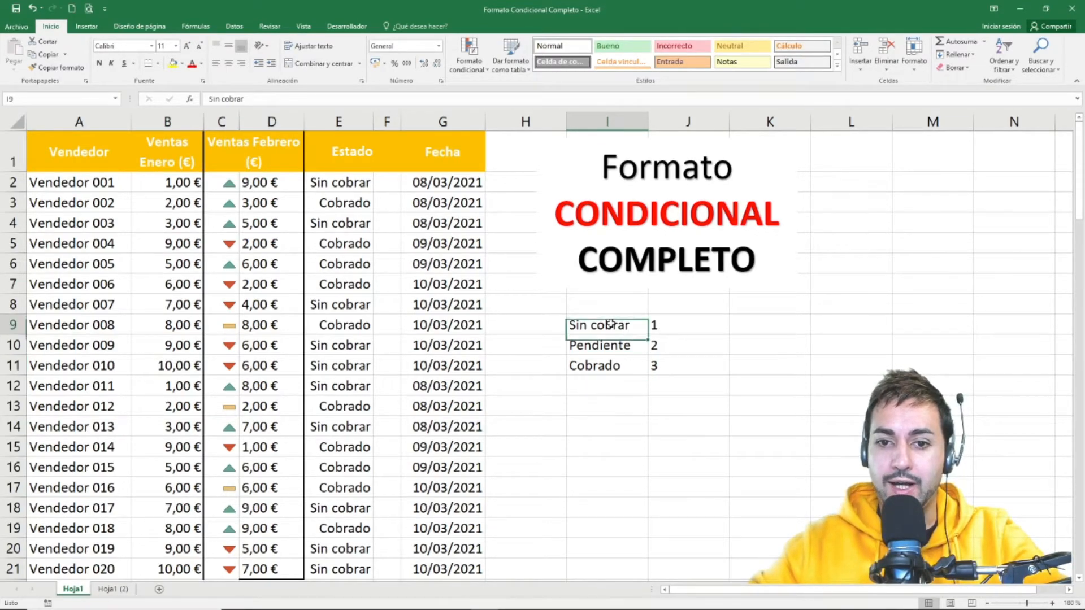
left_click(676, 323)
left_click(614, 323)
left_click(685, 323)
left_click(599, 323)
left_click(670, 322)
left_click(616, 322)
Start a custom icon set rule for J9:J11 with red, yellow and green circles
left_click(667, 325)
key("ctrl+shift+Down")
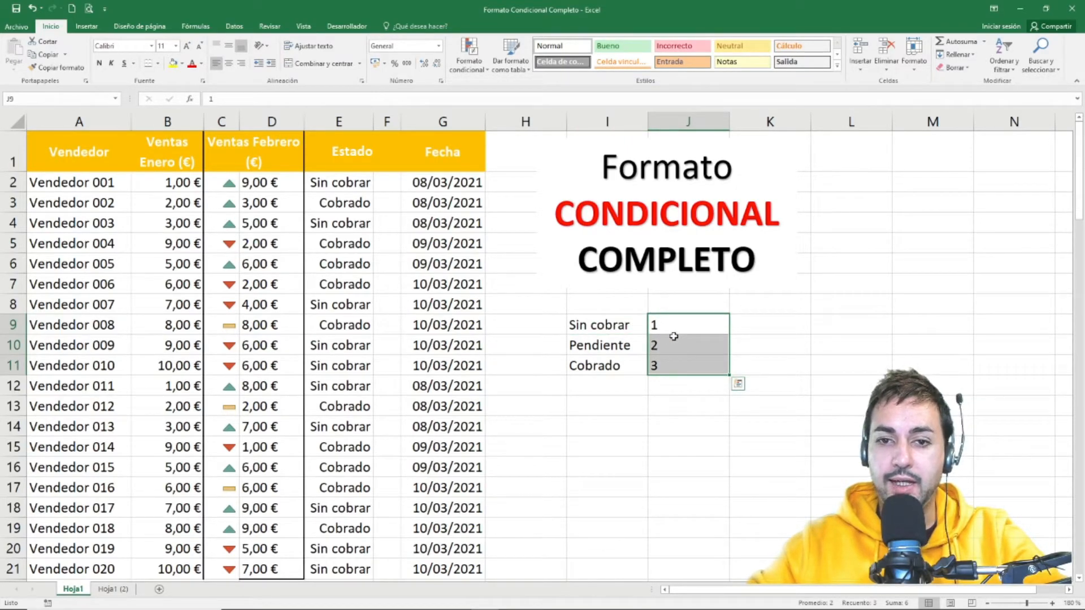
left_click(465, 70)
mouse_move(508, 191)
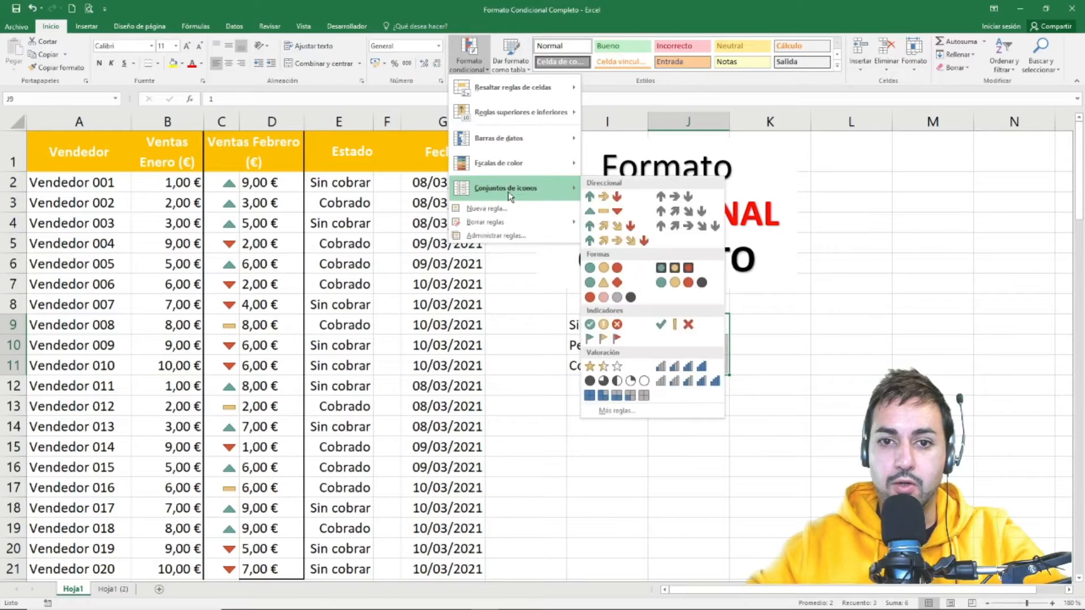
left_click(621, 412)
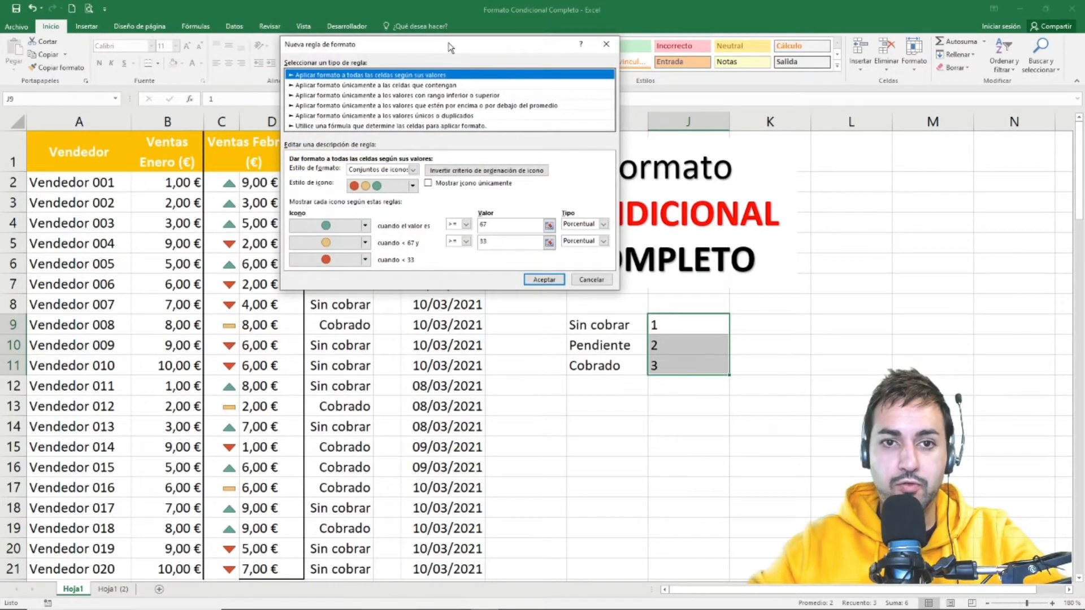
left_click_drag(450, 48, 381, 57)
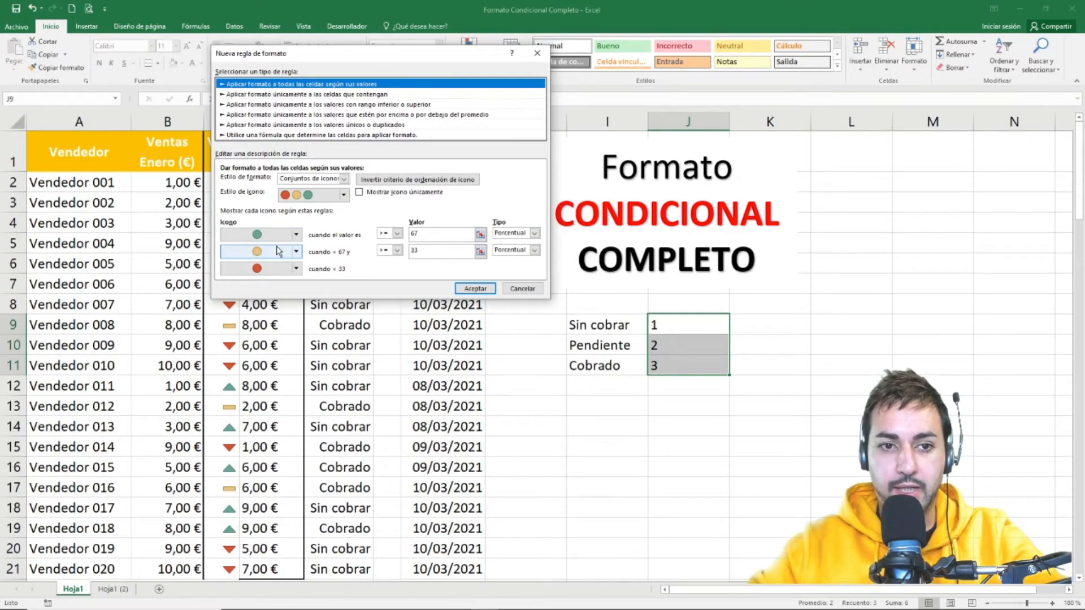
Set both icon thresholds to type Número, with >= 3 for the green circle and >= 2 for the yellow one, and apply the rule
left_click(513, 233)
left_click(511, 242)
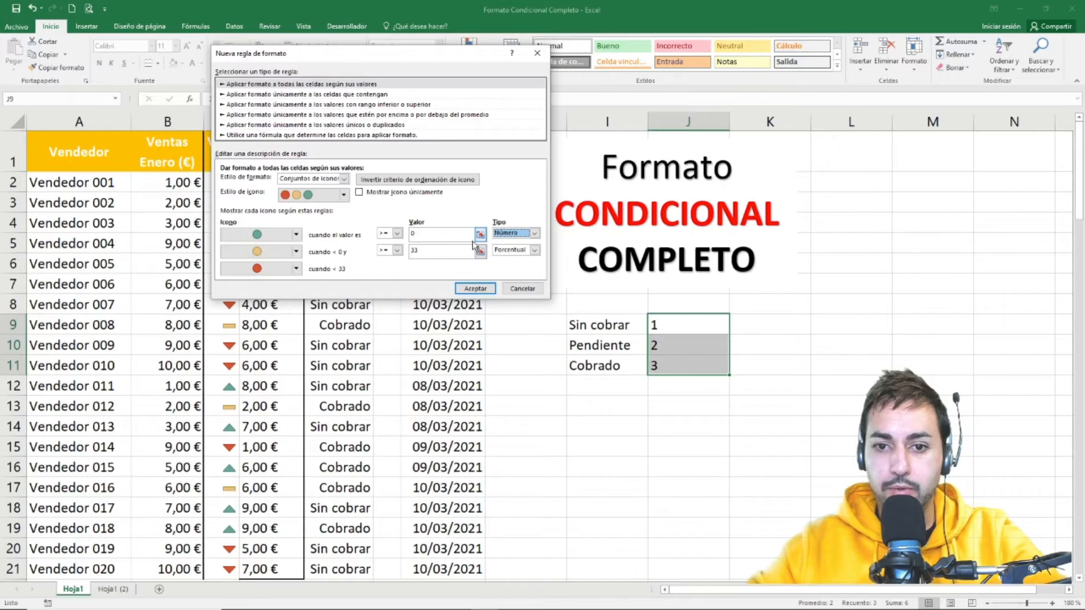
left_click(423, 235)
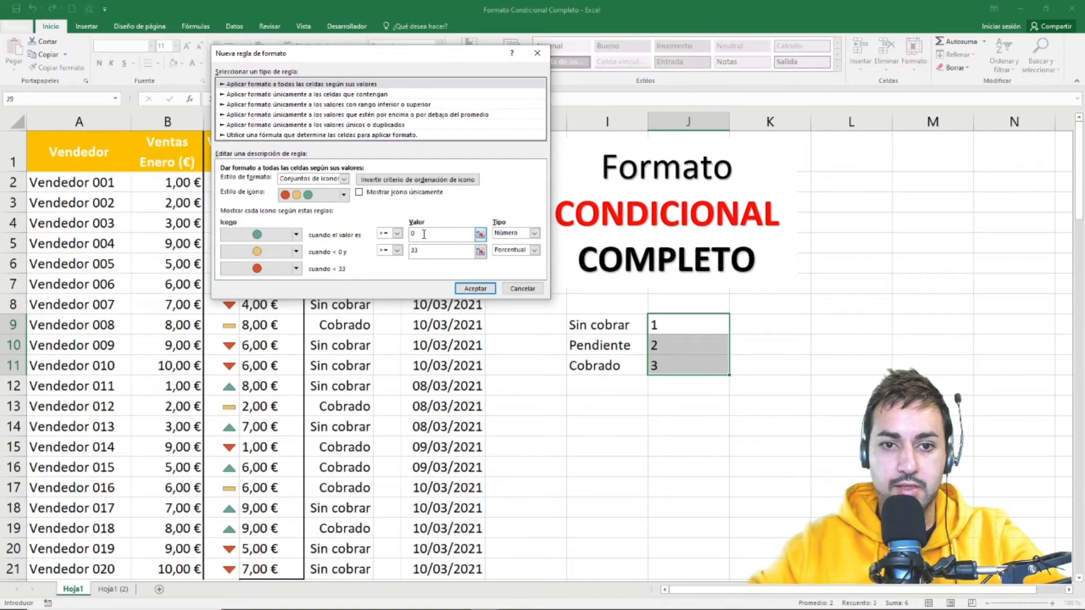
type("3")
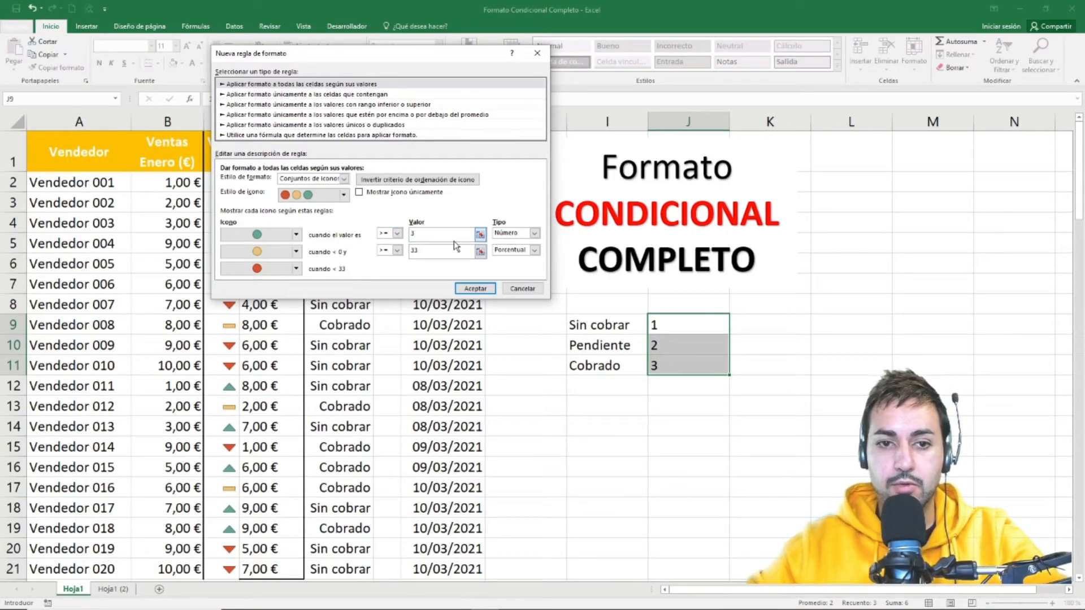
left_click(397, 233)
left_click(526, 251)
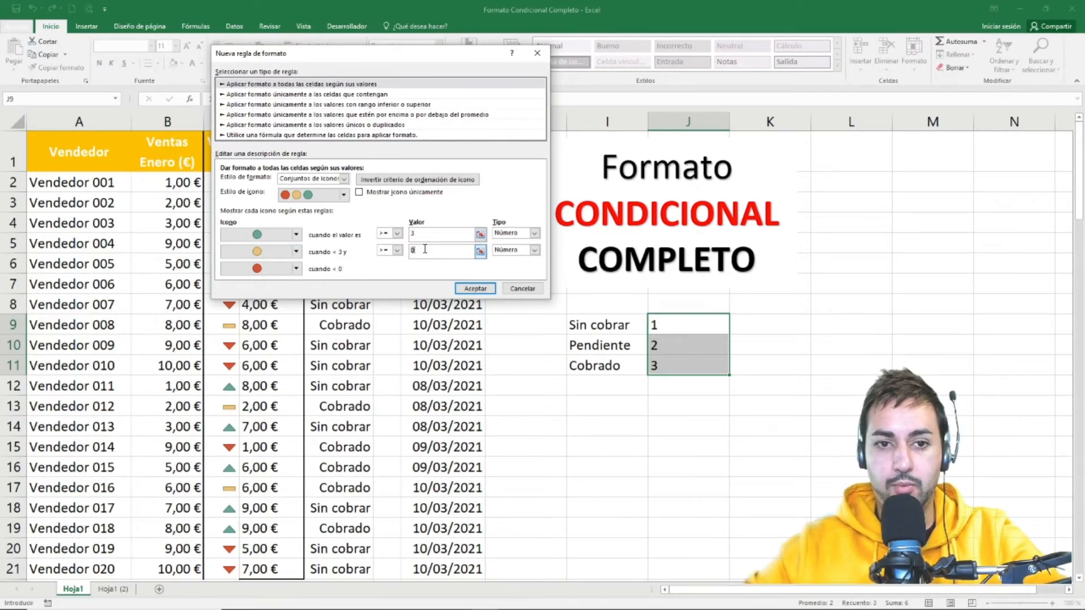
type("2")
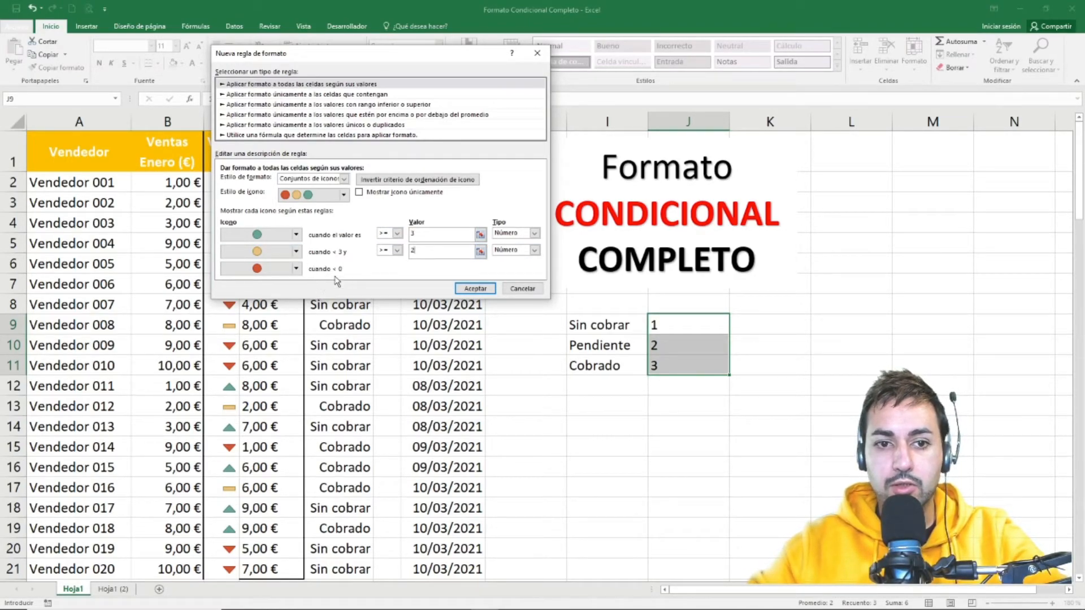
left_click(475, 288)
Check the coloured circles against the codes in J9:J11 and look at the empty column F beside Estado
left_click_drag(670, 326, 673, 368)
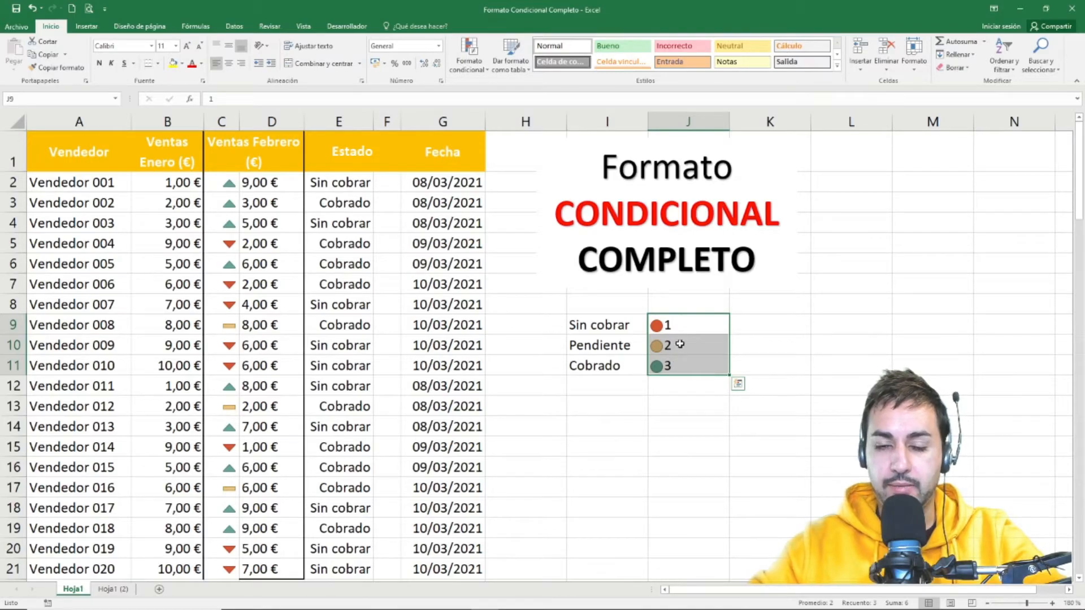
left_click(669, 326)
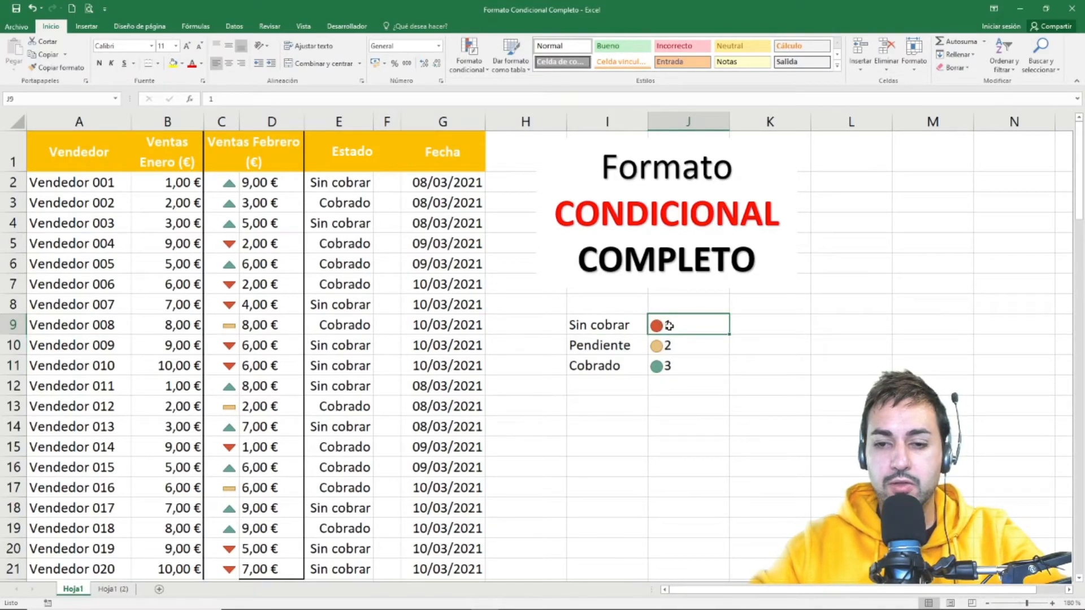
left_click_drag(669, 326, 674, 367)
left_click(603, 384)
left_click(671, 328)
left_click(676, 346)
left_click(673, 367)
left_click(672, 327)
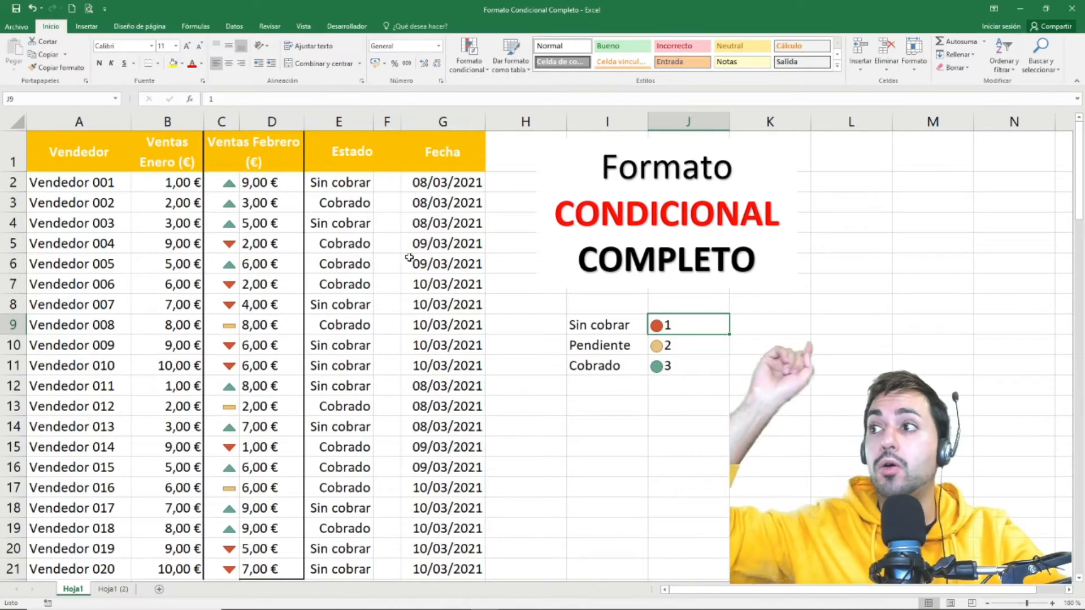
left_click(388, 181)
left_click(391, 223)
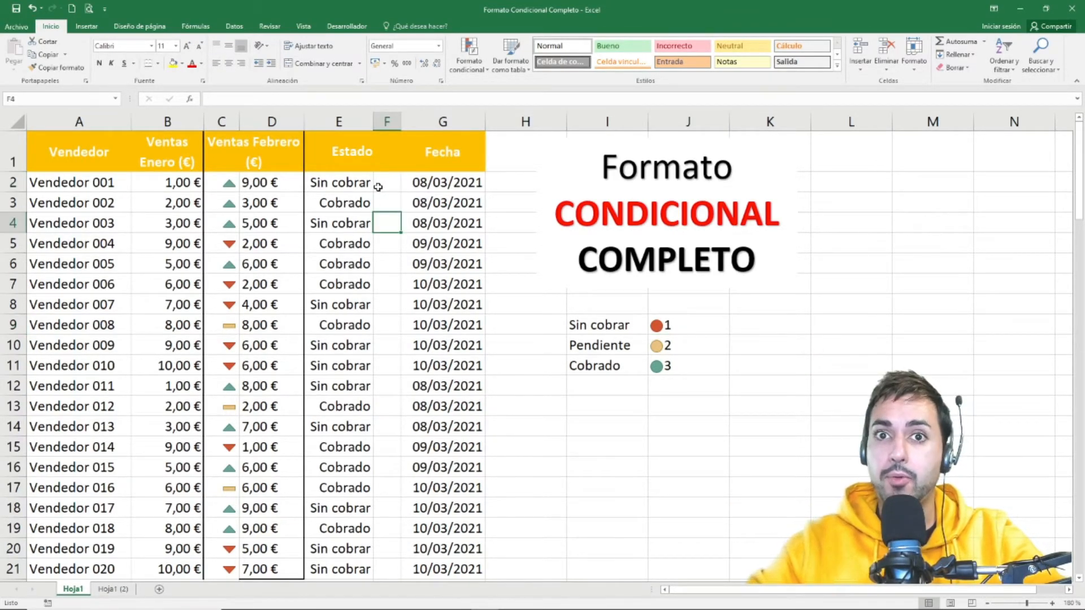
Write the lookup formula =BUSCARV(E2;I9:J11;2;FALSO) in F2 to get the code of the status in E2
left_click(381, 184)
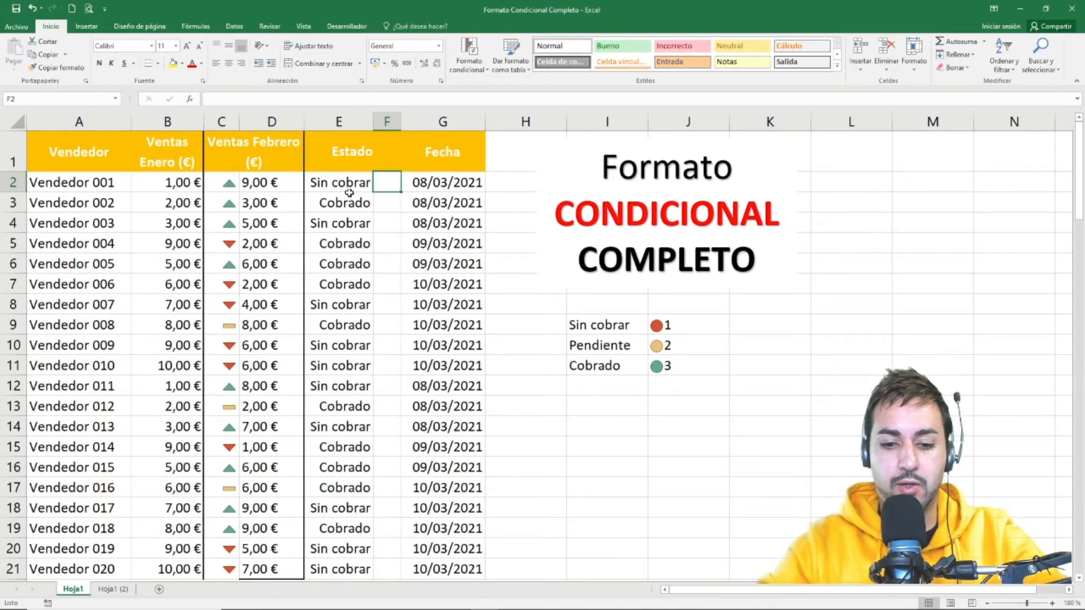
type("=buscarv(")
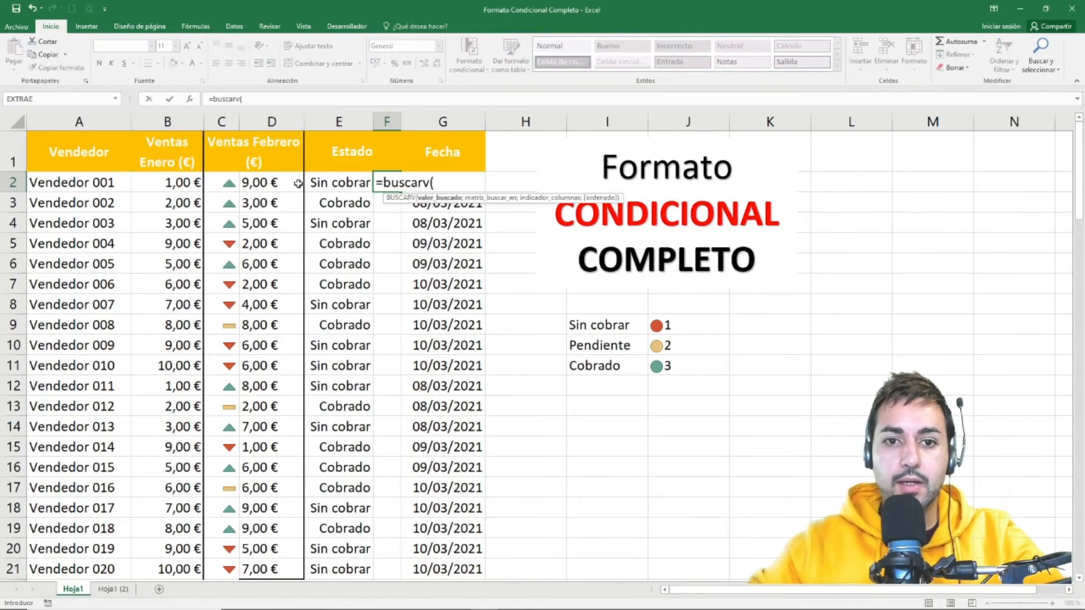
left_click(333, 184)
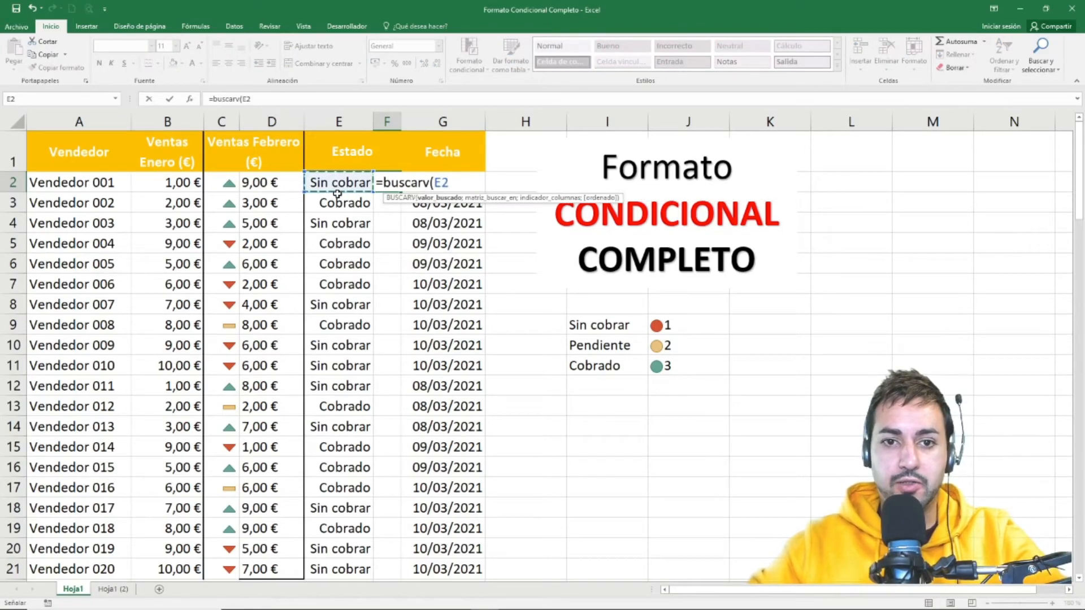
type(";")
left_click_drag(598, 323, 669, 365)
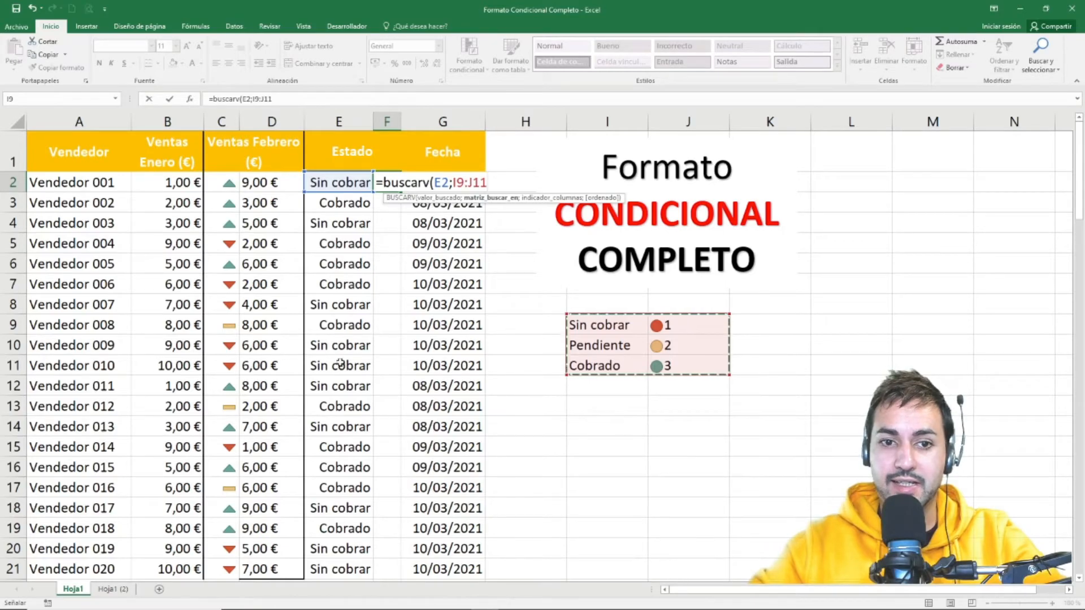
type(";")
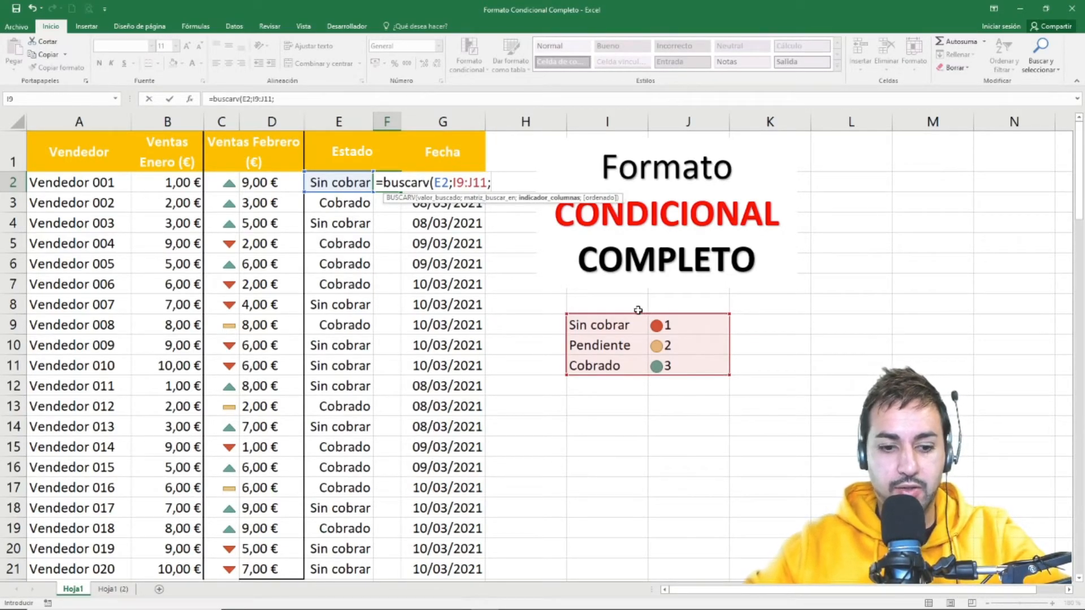
type("2;")
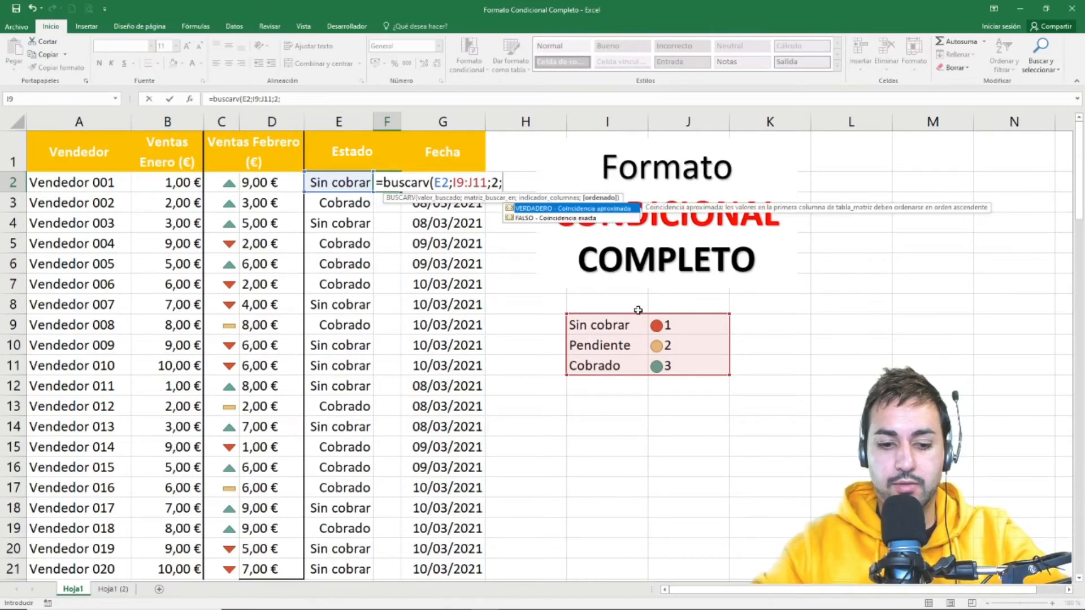
type("falso)")
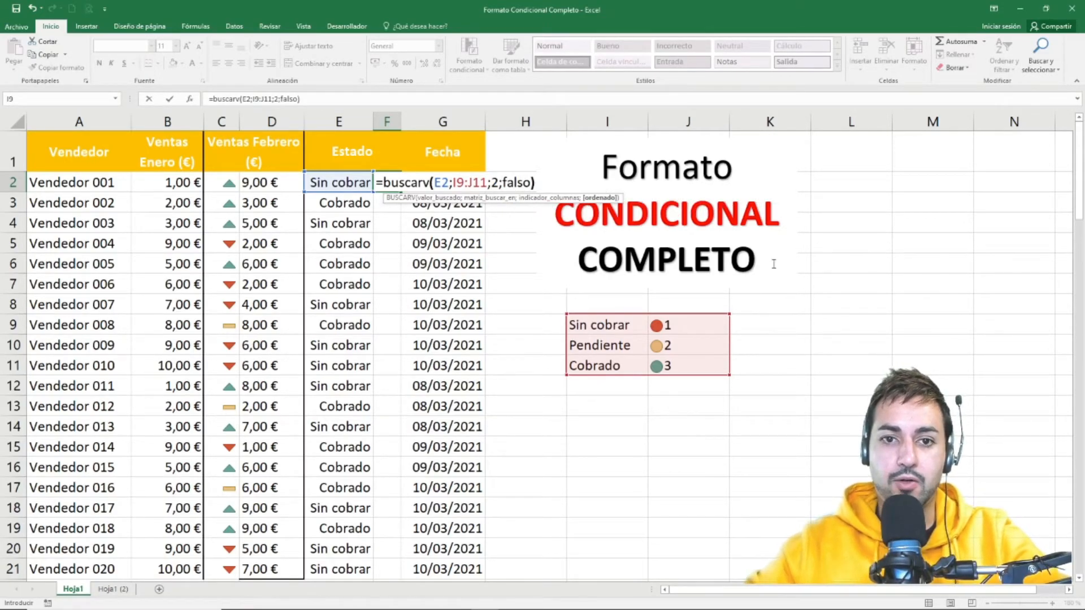
Make the lookup range absolute as $I$9:$J$11 and copy the F2 formula down through F21
left_click_drag(453, 182, 487, 183)
key("F4")
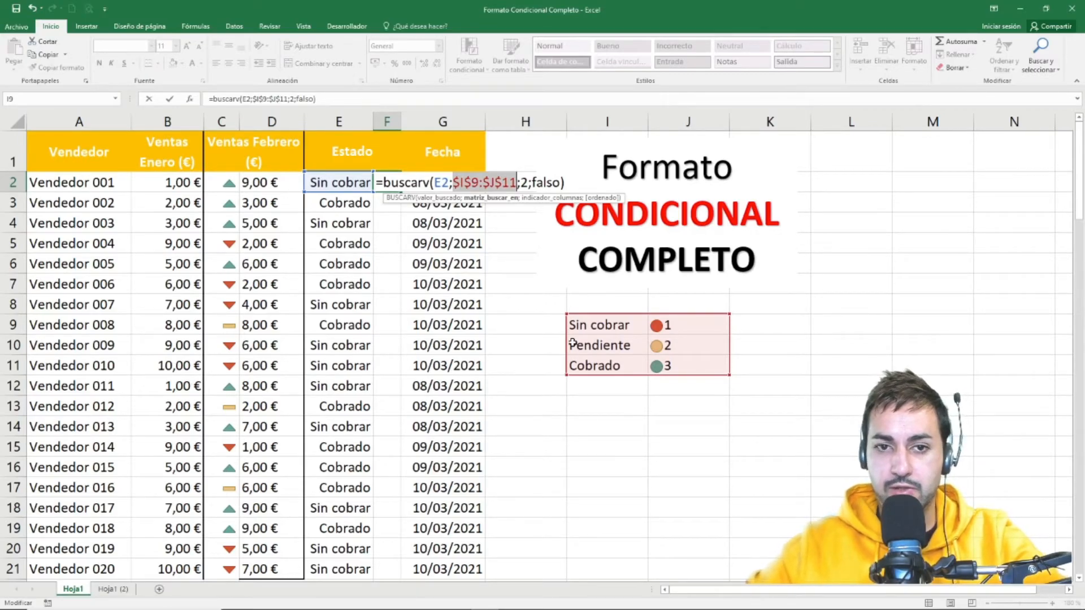
key("Return")
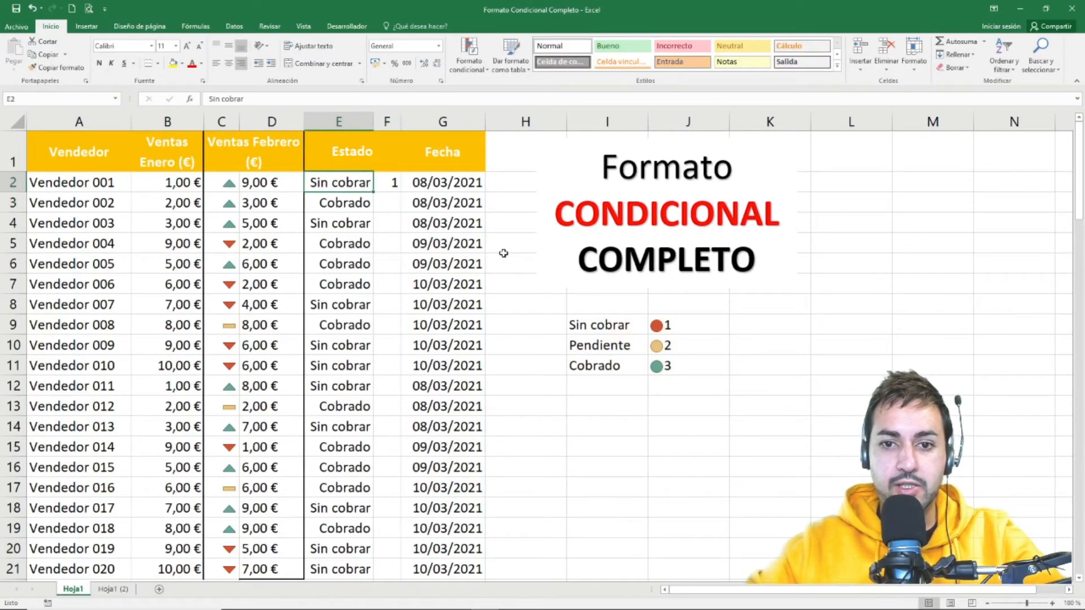
left_click(688, 325)
left_click(389, 182)
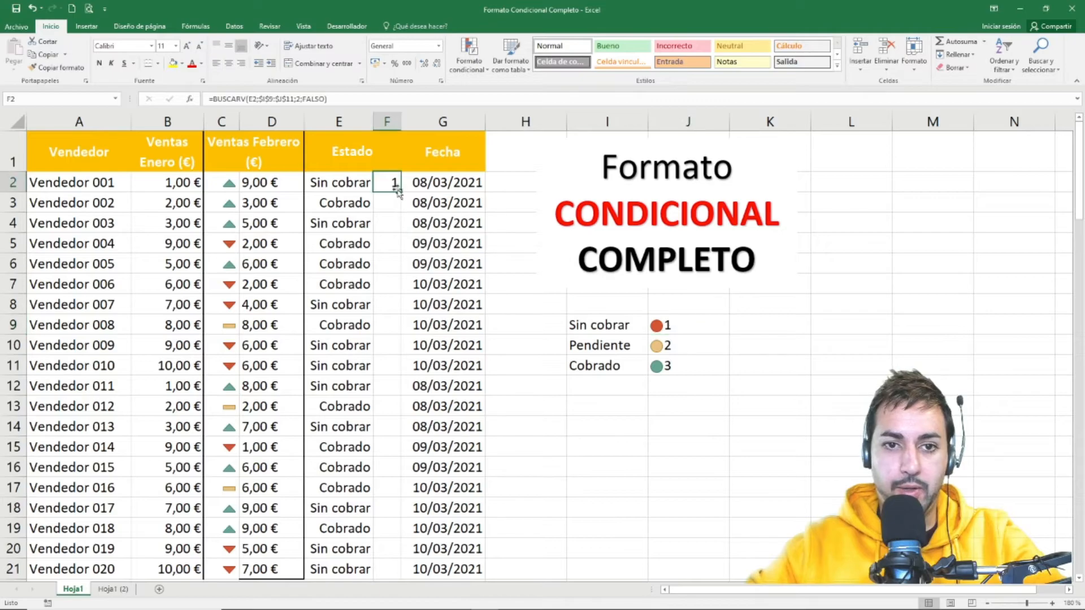
double_click(400, 192)
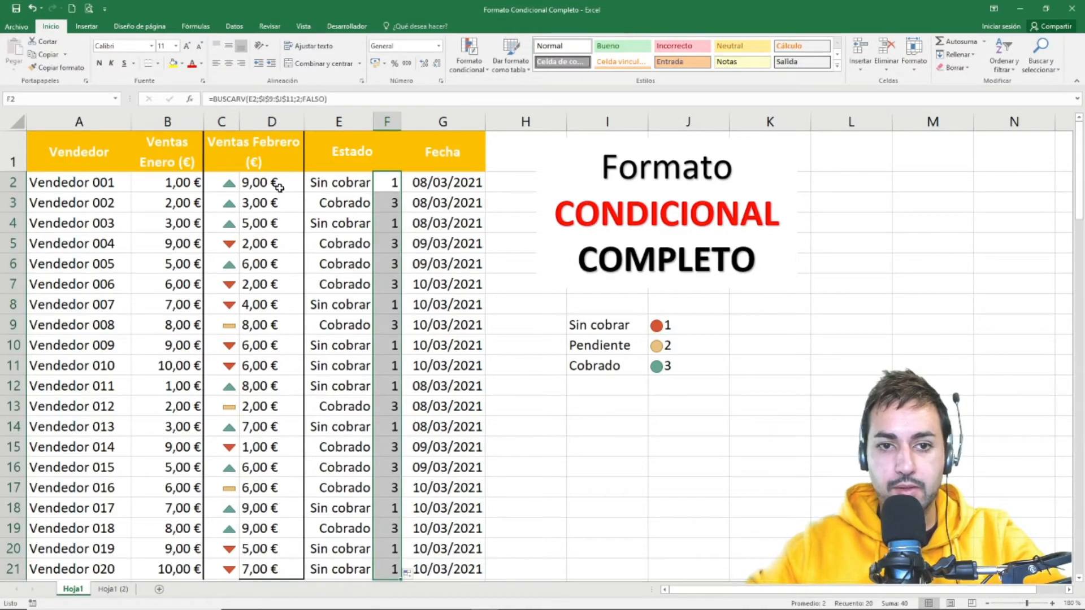
Compare the looked-up codes in column F with the legend and change the status in E6 and E10 to pendiente
left_click(346, 203)
left_click(680, 359)
left_click(356, 224)
left_click(361, 250)
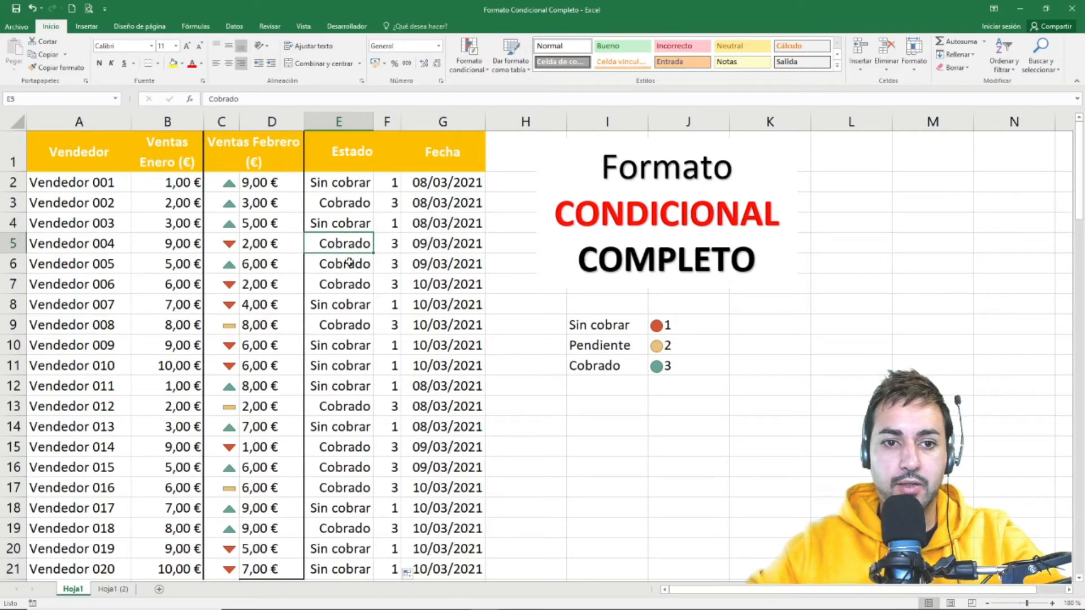
left_click(359, 266)
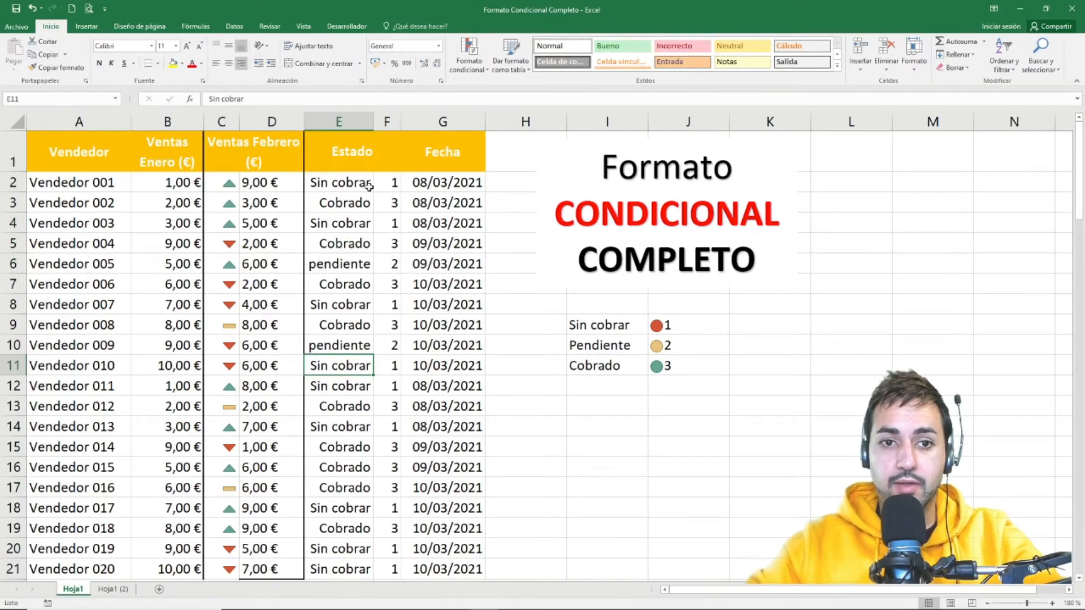
Start a custom icon set rule for F2:F21 with the circled cross, exclamation mark and check mark
left_click(359, 182)
key("Right")
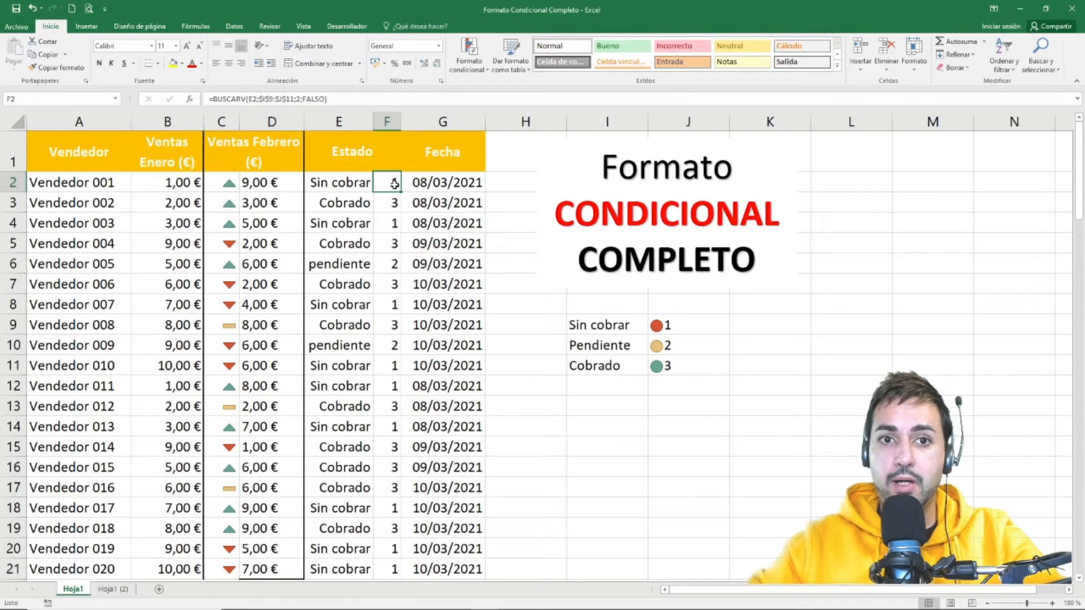
left_click_drag(369, 182, 385, 181)
left_click(382, 179)
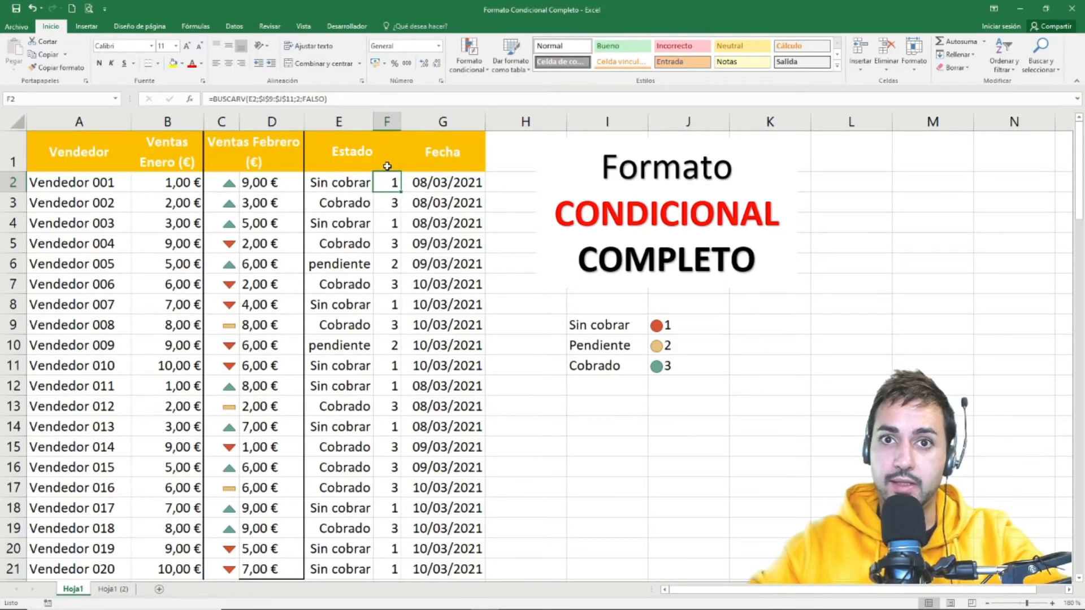
key("ctrl+shift+Down")
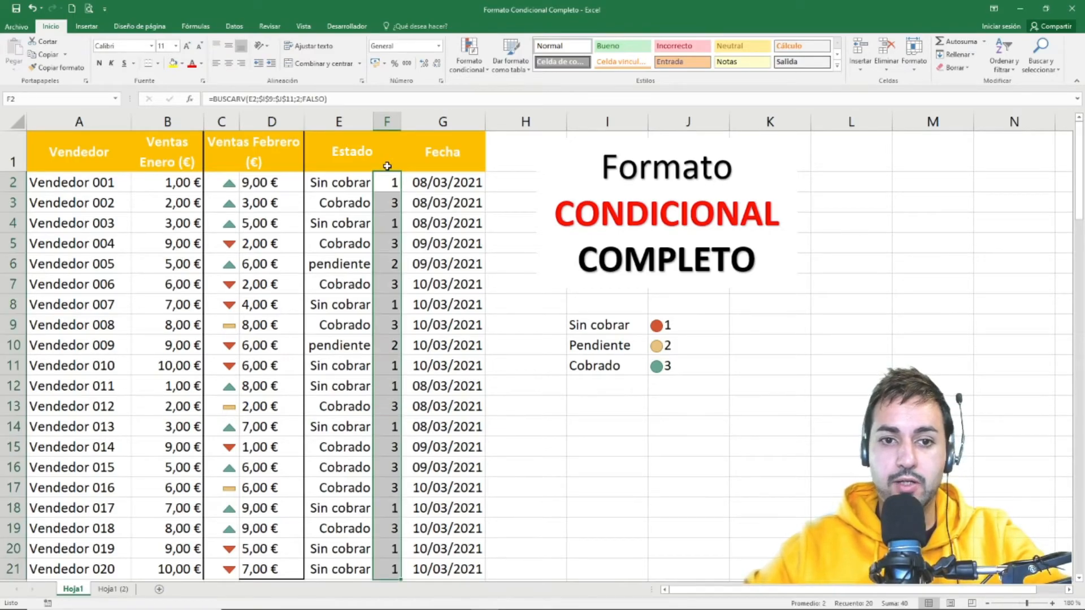
left_click(479, 64)
mouse_move(527, 191)
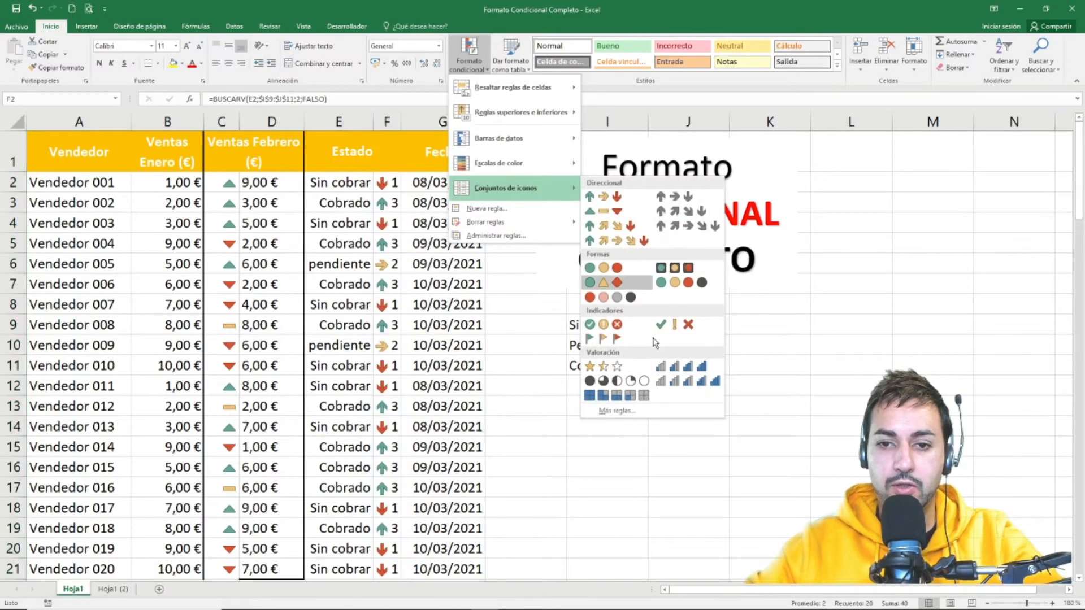
left_click(622, 414)
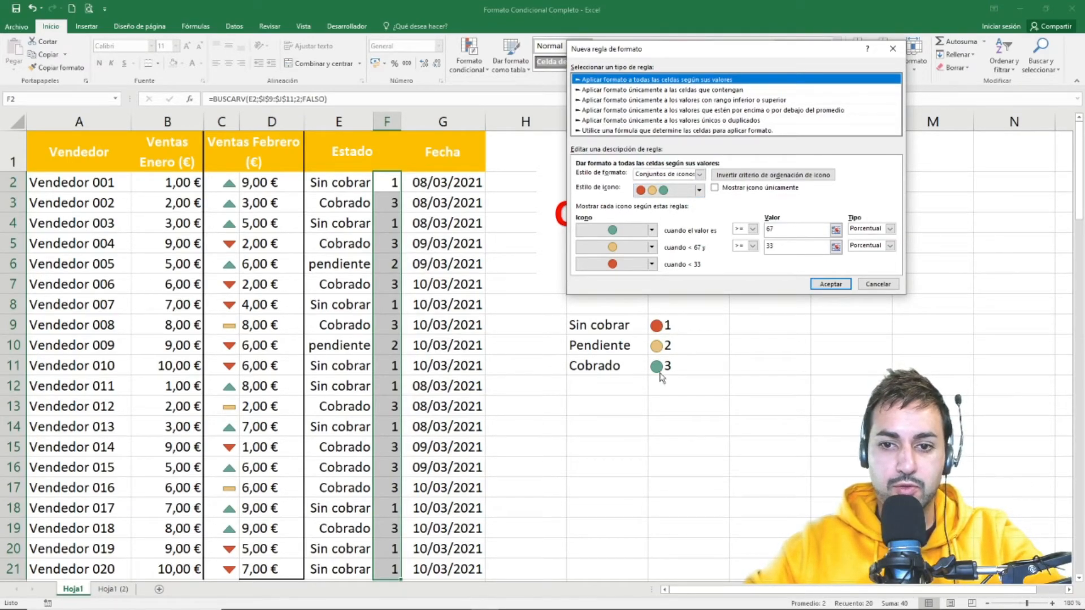
left_click(699, 191)
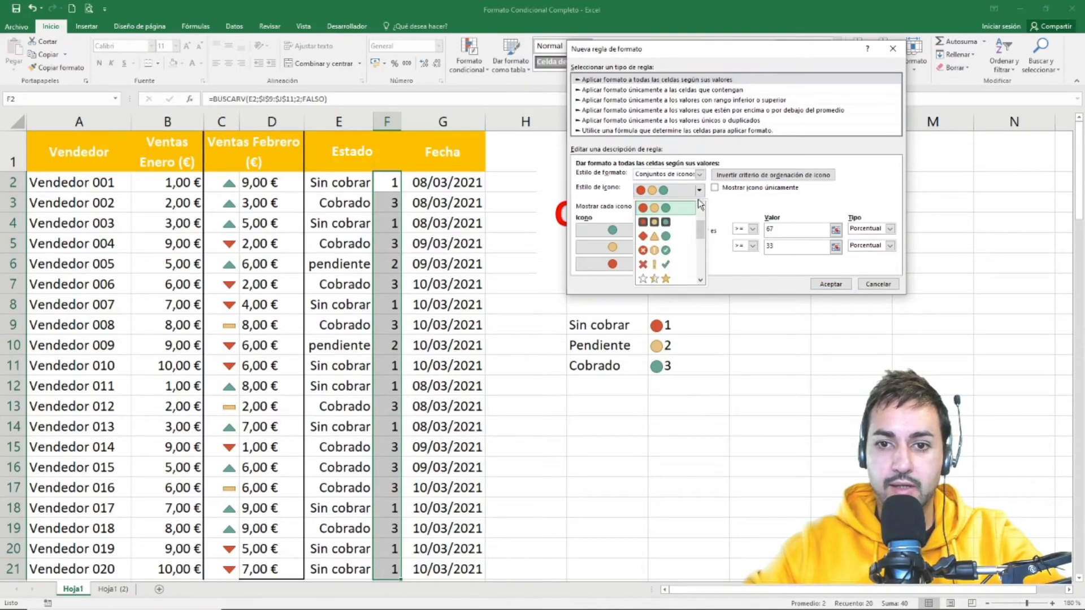
left_click(665, 252)
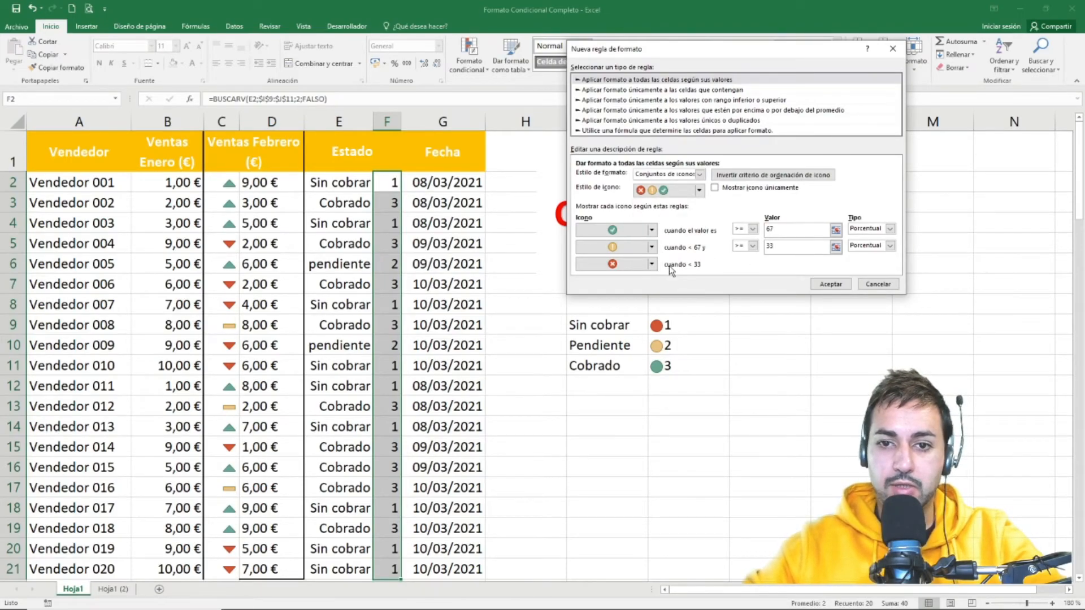
Set both thresholds to type Número, with >= 3 for the check mark and >= 2 for the exclamation mark, and apply the rule
left_click_drag(783, 232, 749, 230)
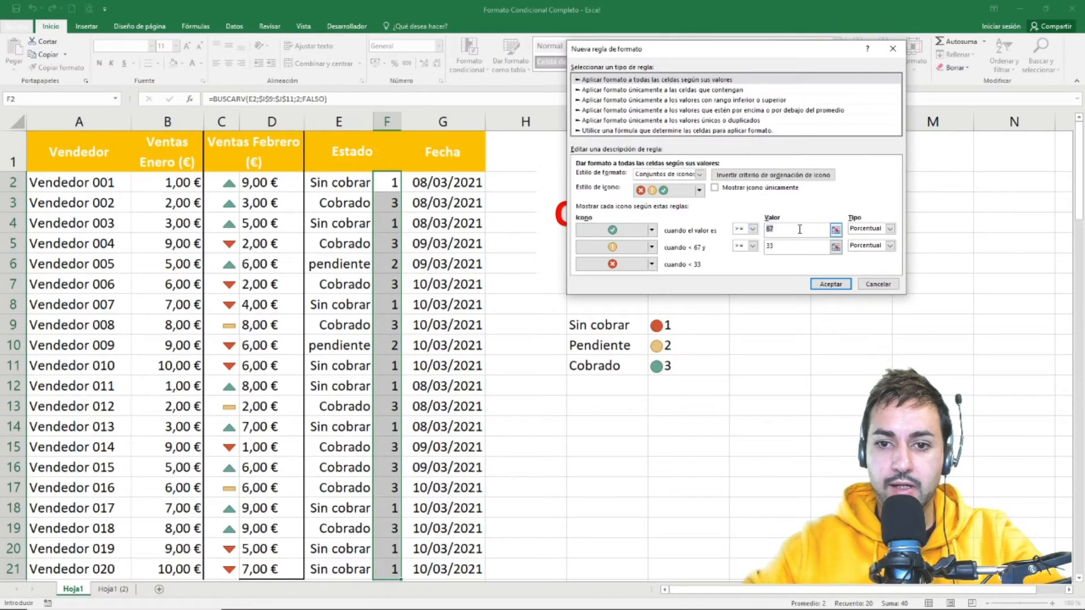
type("3")
left_click(870, 228)
left_click(861, 239)
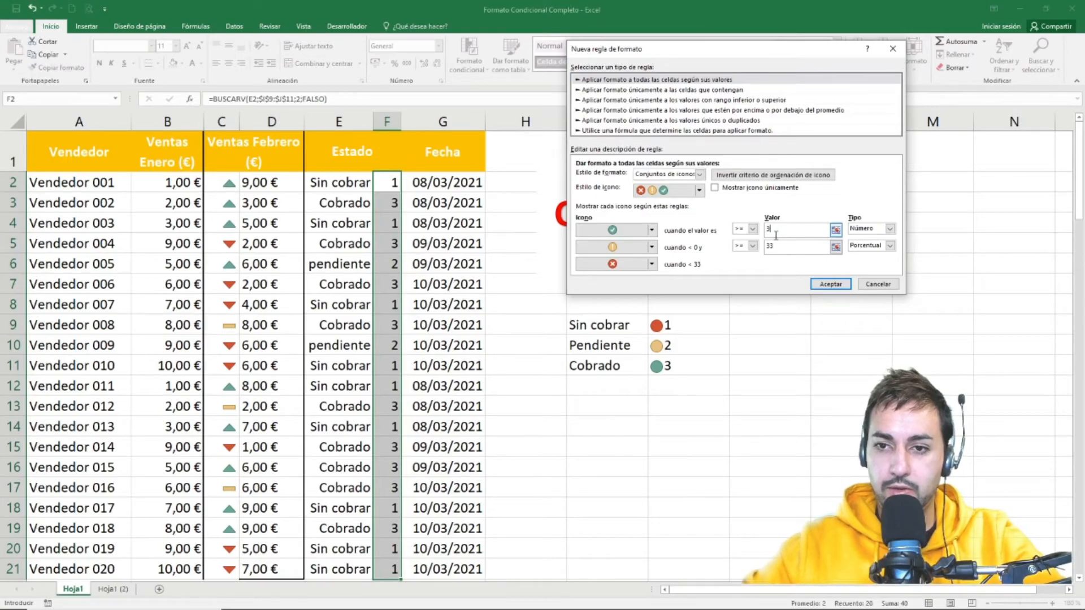
left_click(870, 246)
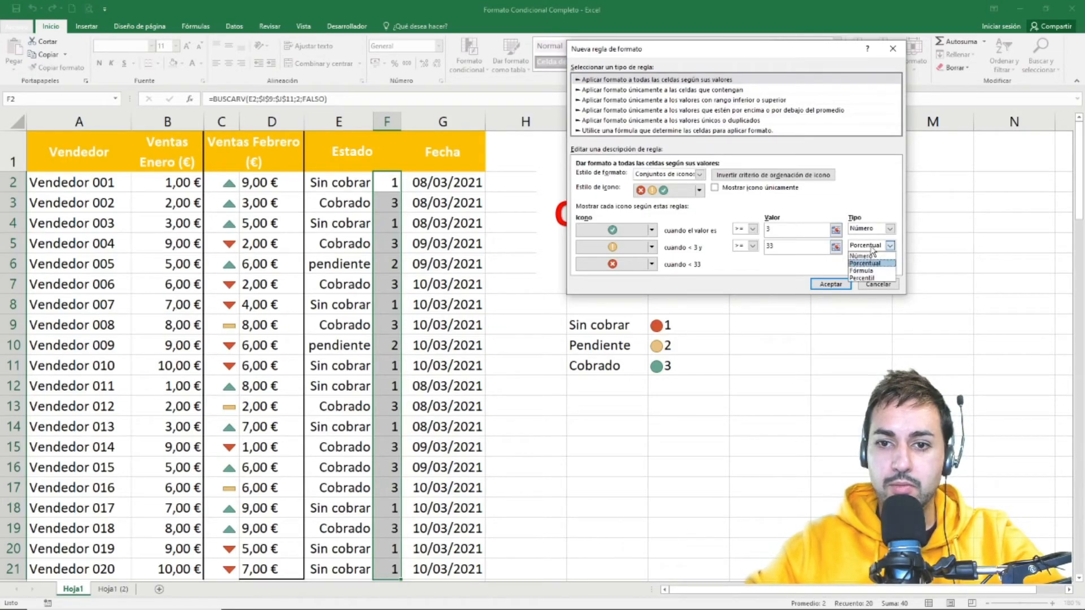
left_click(861, 255)
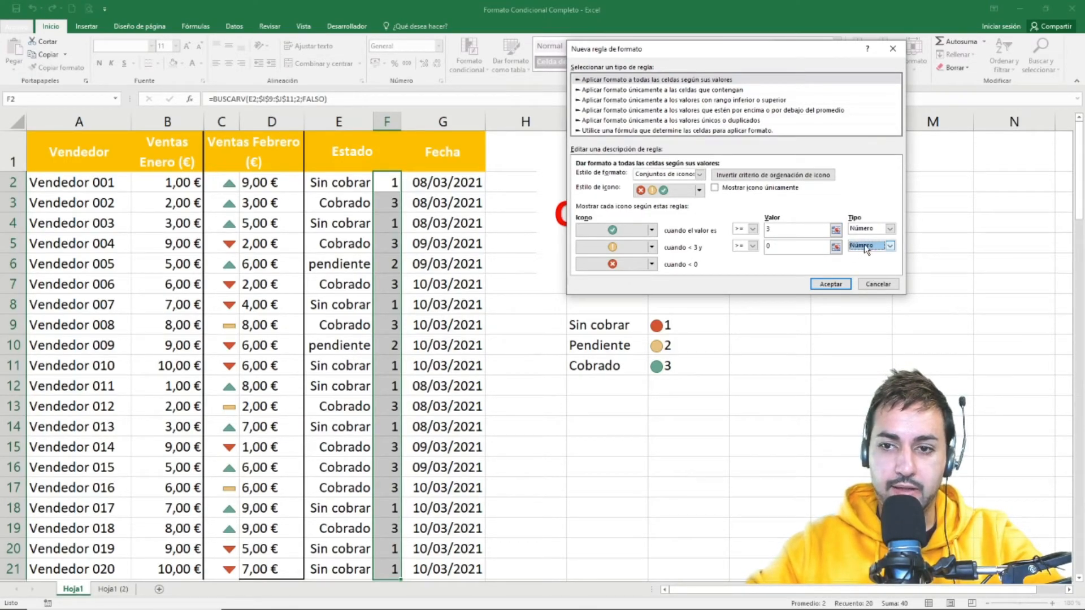
left_click(764, 248)
type("2")
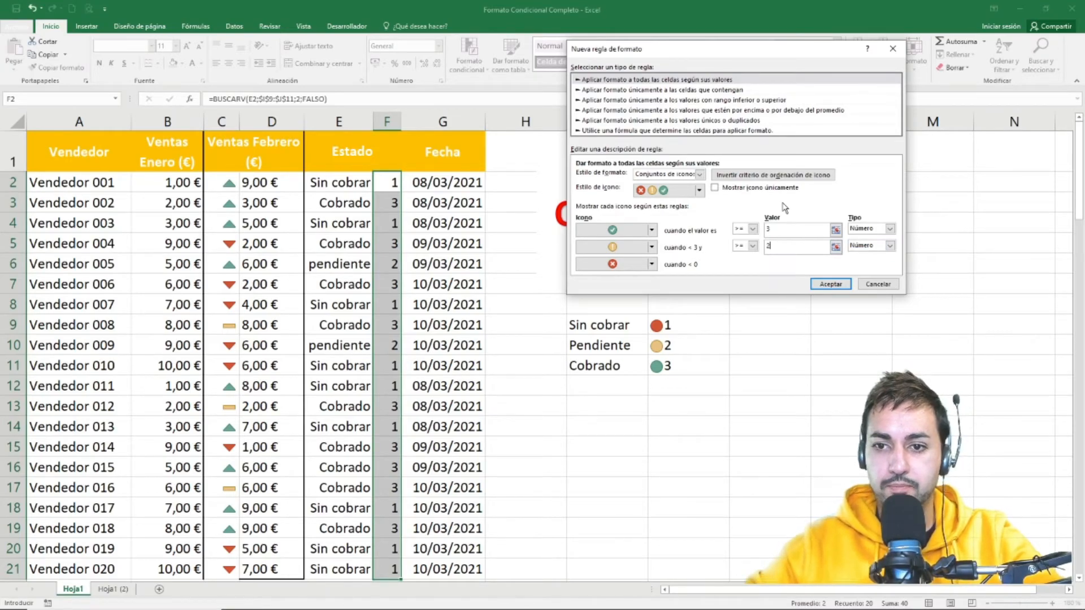
left_click(831, 284)
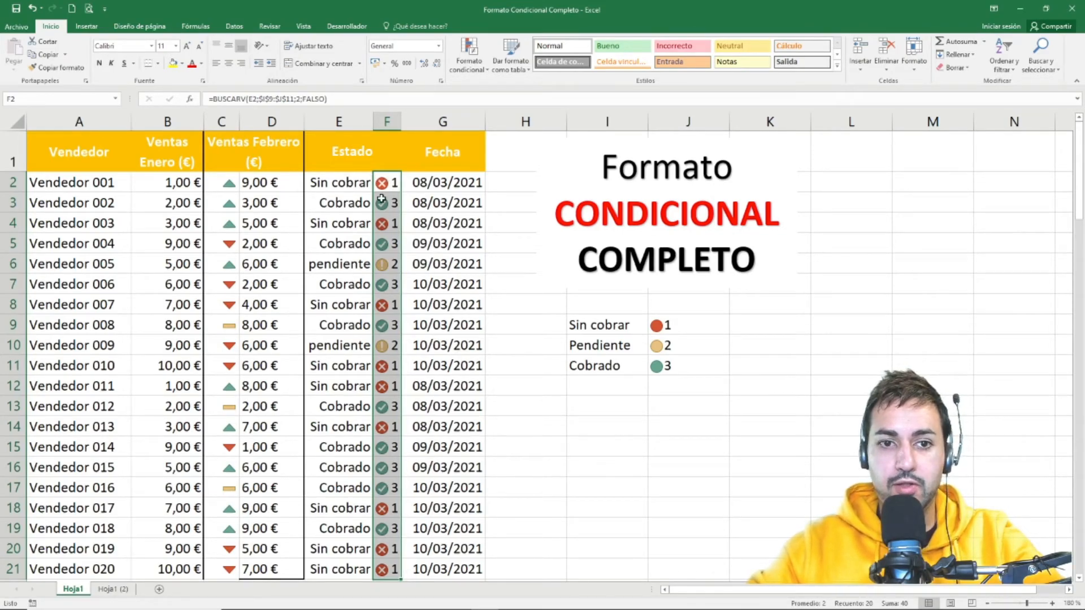
left_click(347, 265)
left_click(384, 265)
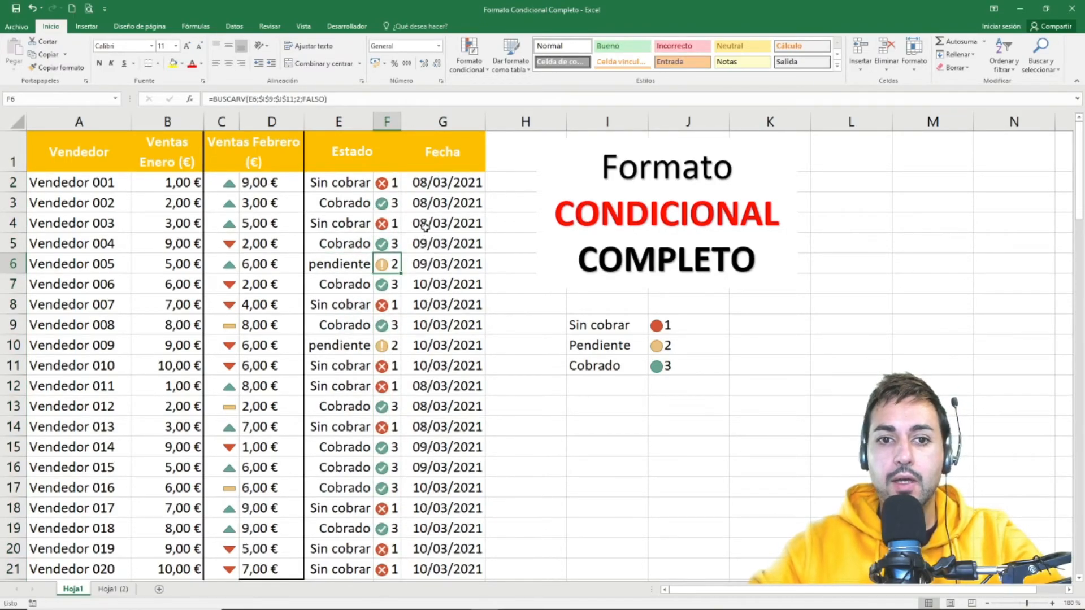
Open the conditional formatting rules manager from F2 and list the rules of the whole sheet (Esta hoja)
left_click(387, 182)
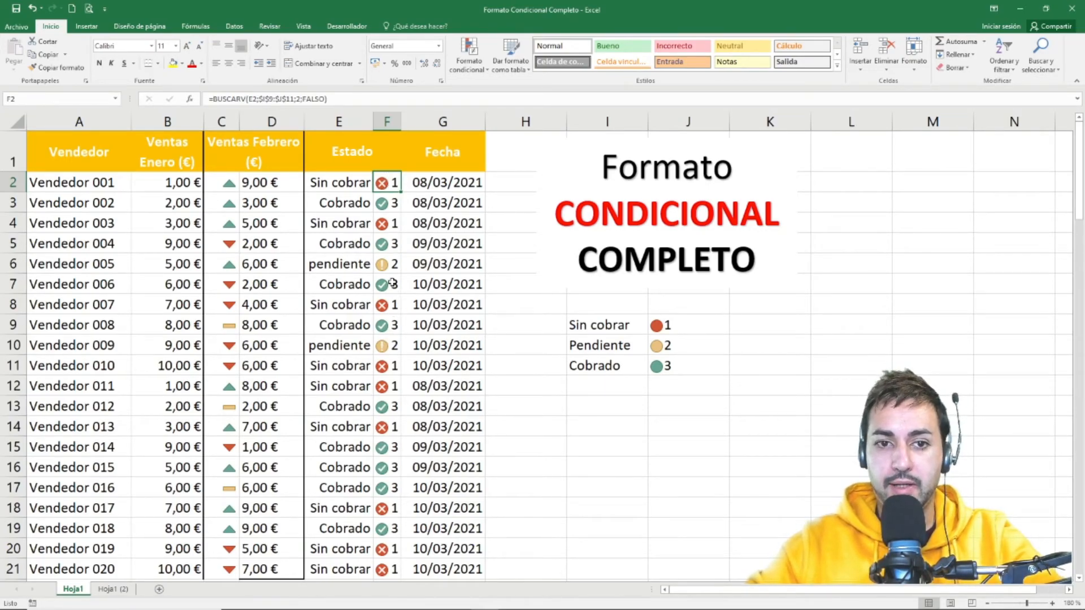
left_click(467, 70)
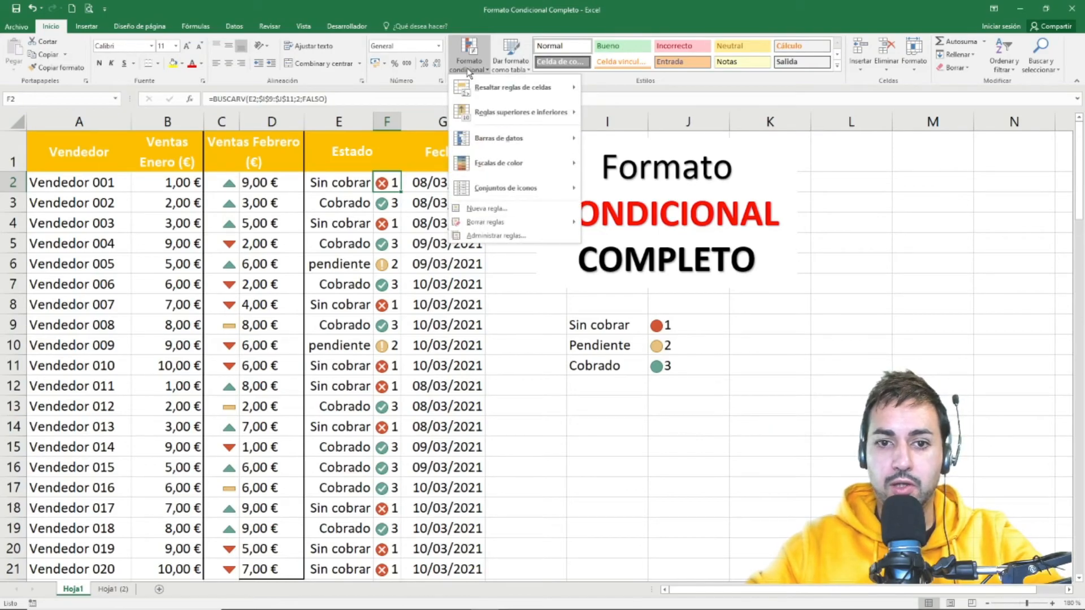
left_click(516, 234)
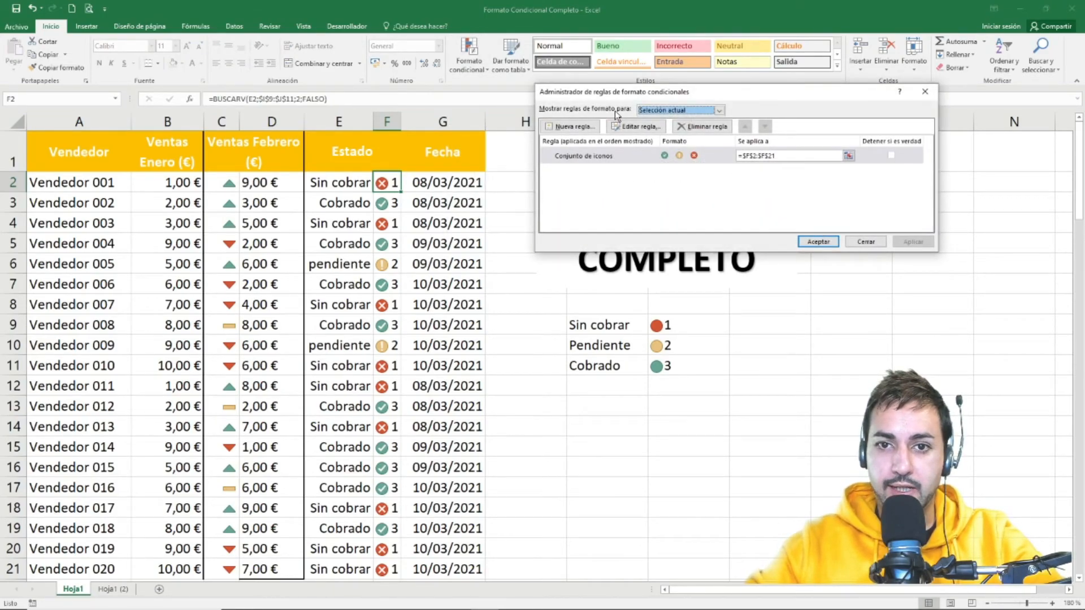
left_click(647, 112)
left_click(673, 127)
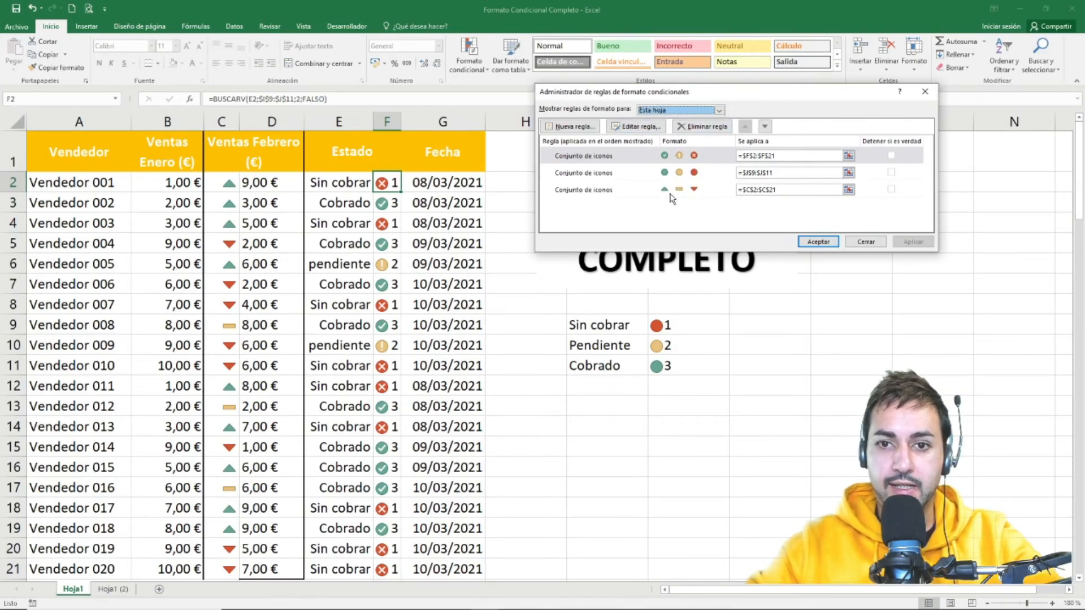
Edit the F2:F21 icon rule to show only the icons, apply it, and narrow column F slightly
left_click(678, 156)
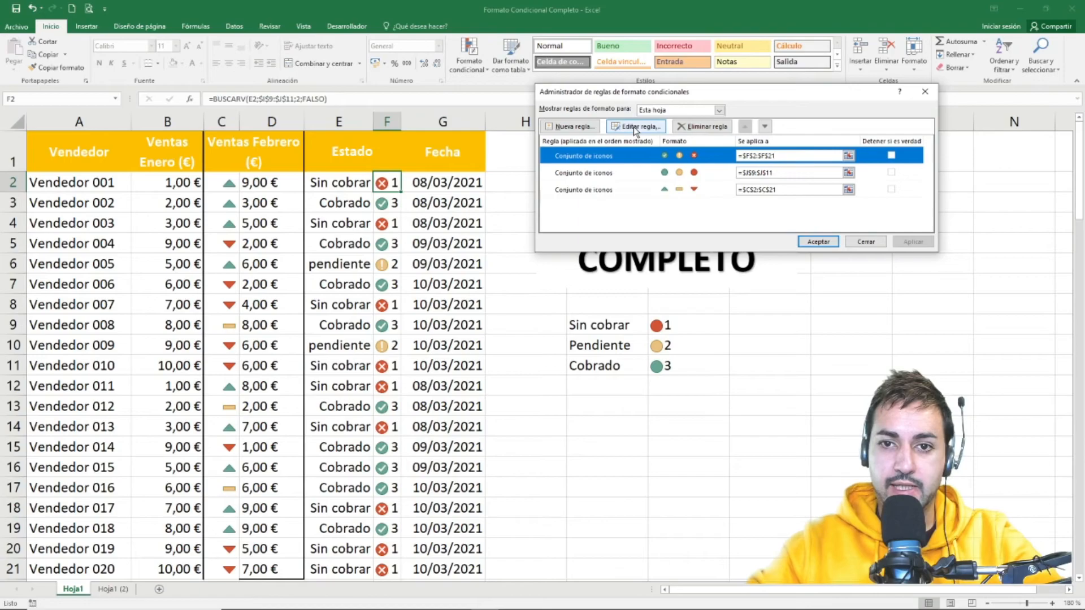
double_click(606, 158)
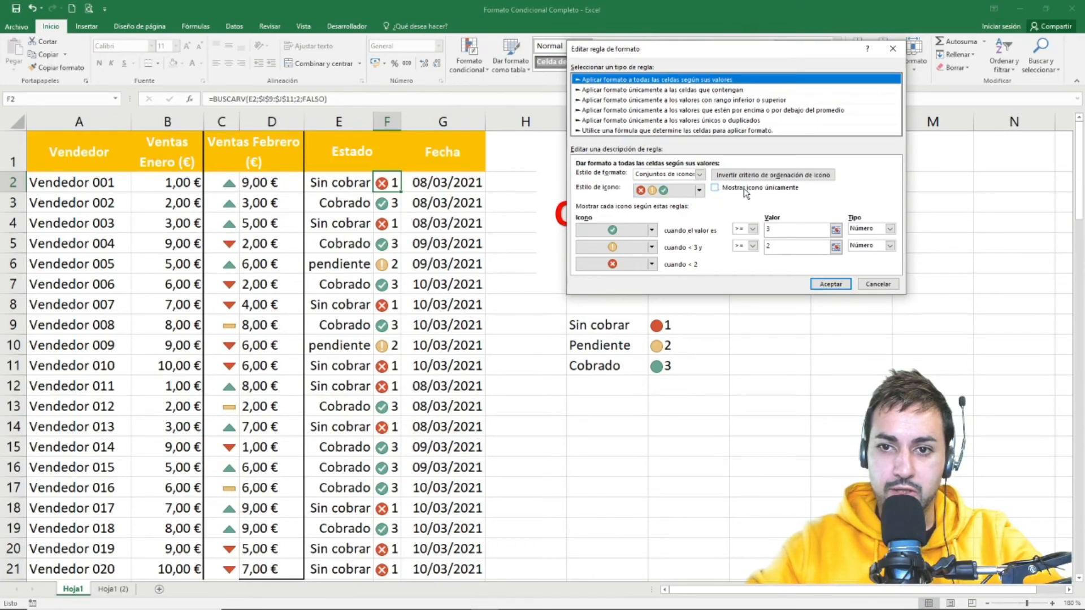
left_click(831, 284)
left_click(913, 242)
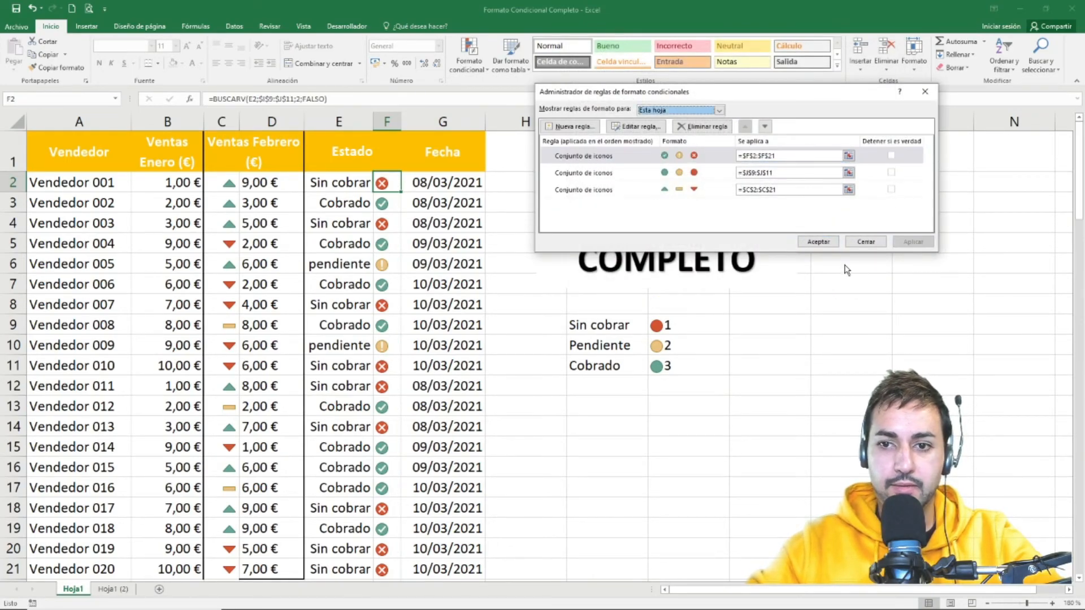
left_click(818, 242)
left_click_drag(402, 121, 395, 121)
left_click(412, 303)
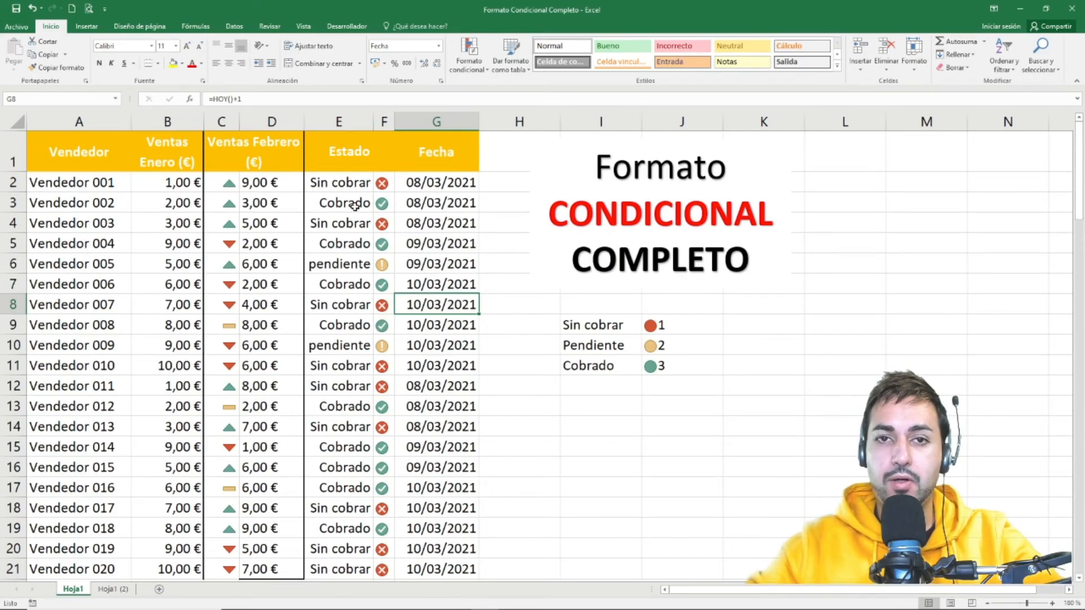
Test the status icons by changing Vendedor 002's Estado in E3 to pendiente
left_click(342, 182)
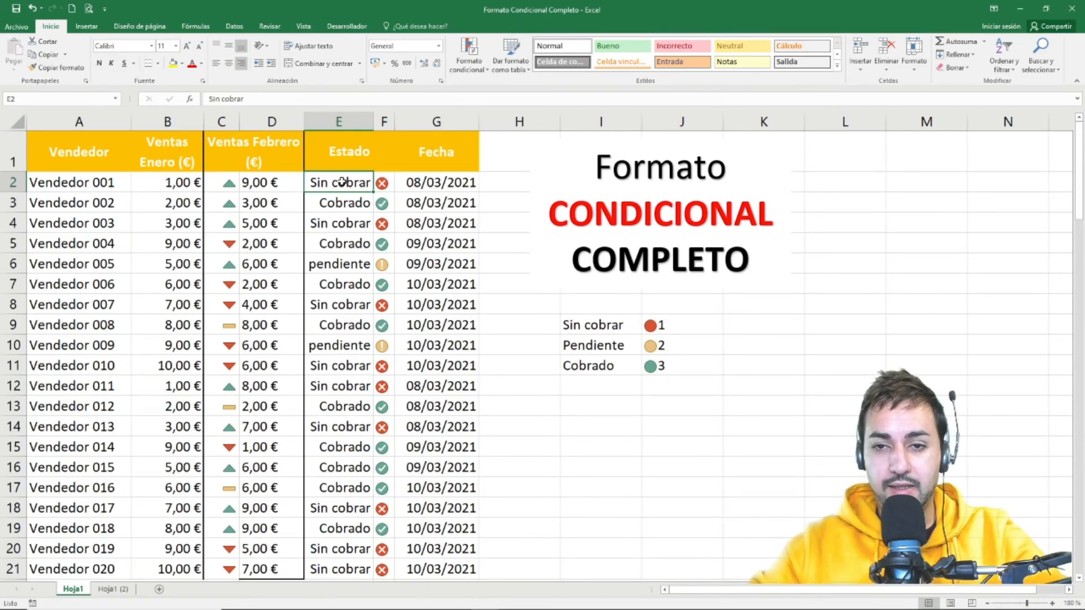
left_click_drag(383, 182, 386, 570)
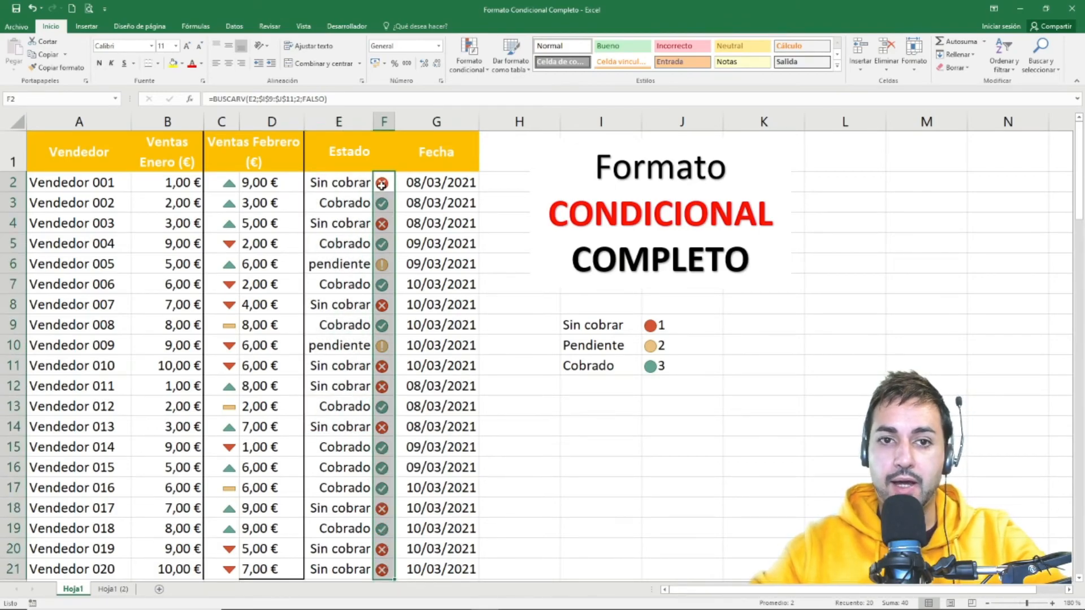
left_click(338, 205)
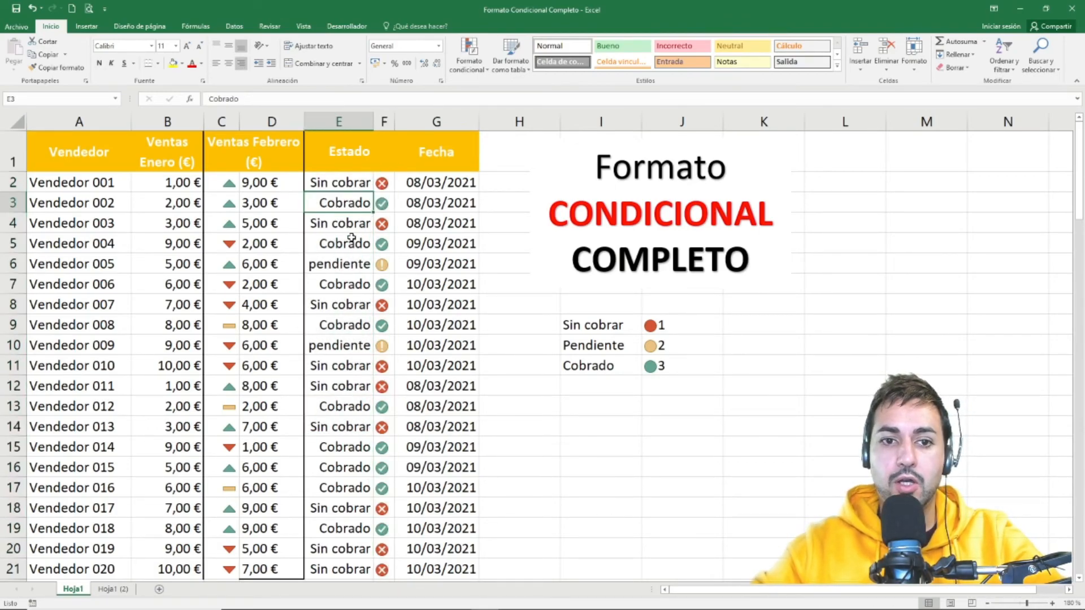
type("Pendiente")
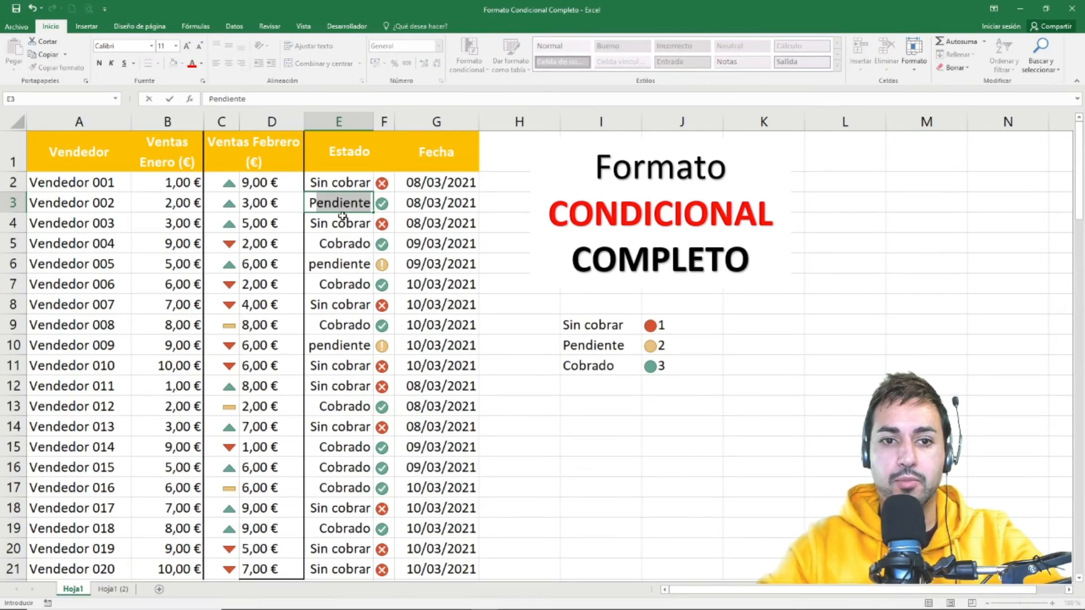
key("Return")
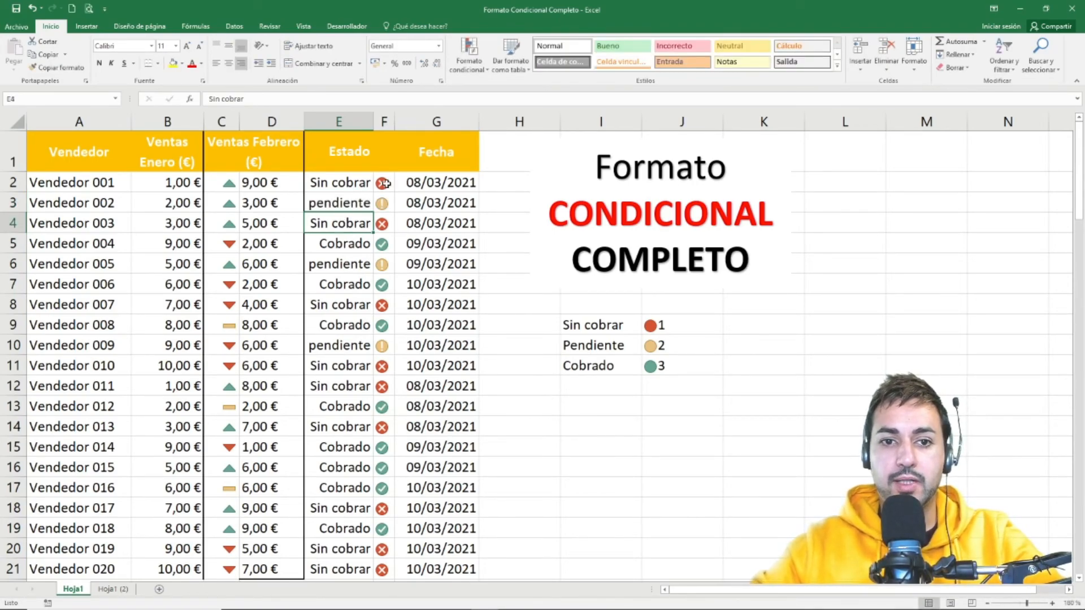
left_click(384, 203)
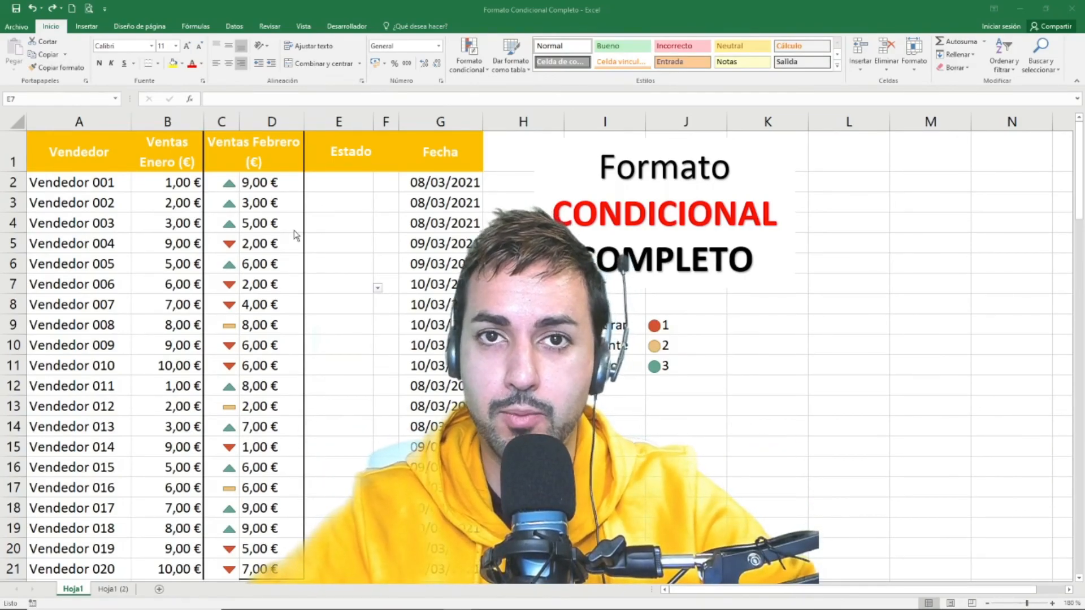
Choose Pendiente as the Estado of Vendedor 001 in E2 and Sin cobrar for Vendedor 002 in E3
left_click(341, 187)
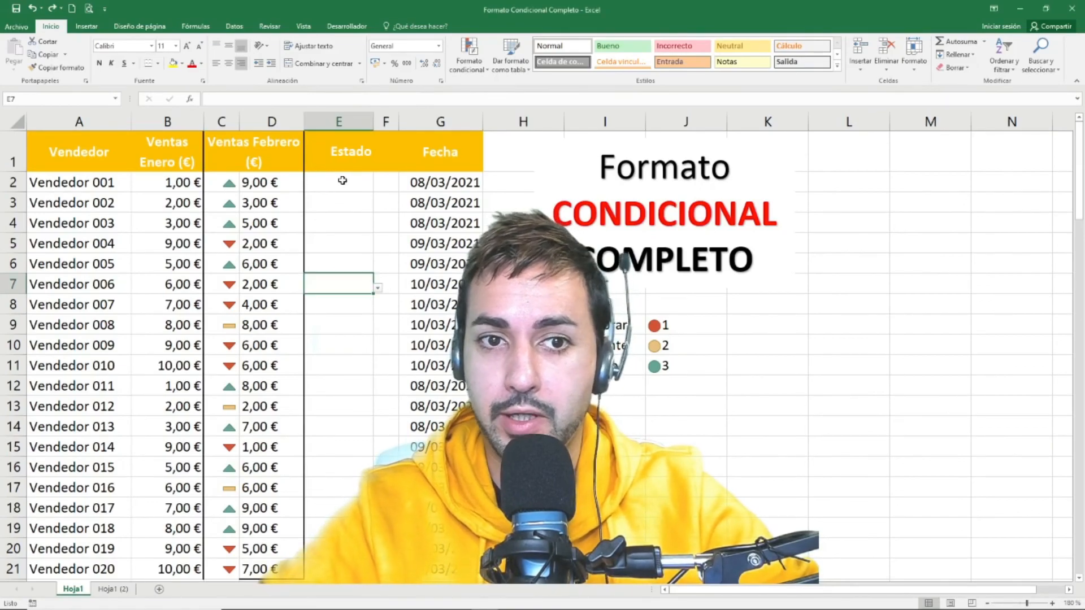
left_click(342, 180)
left_click(377, 186)
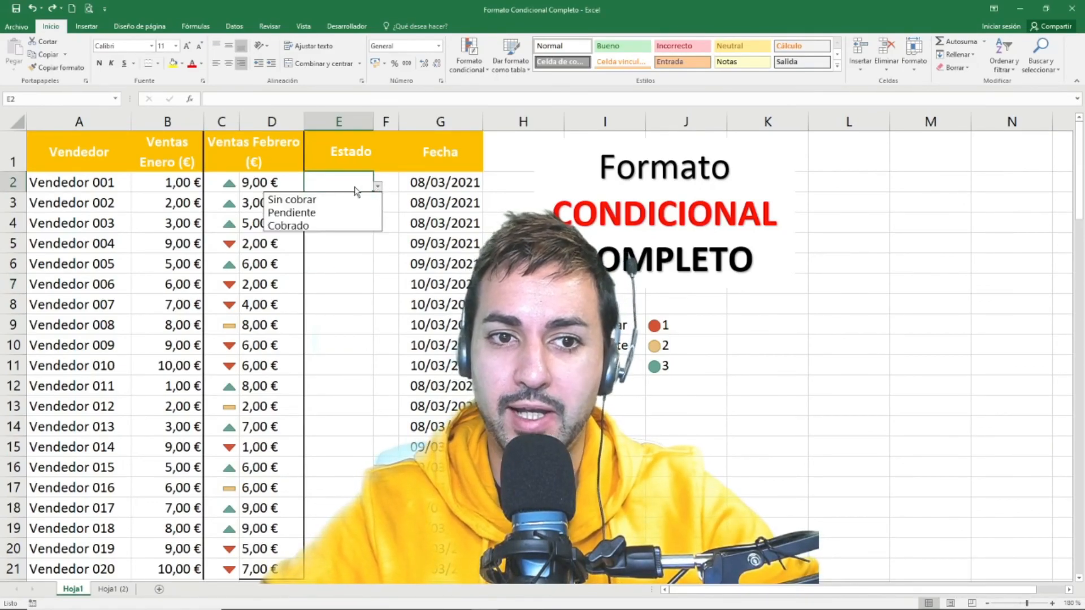
left_click(319, 216)
left_click(356, 202)
left_click(378, 207)
left_click(294, 219)
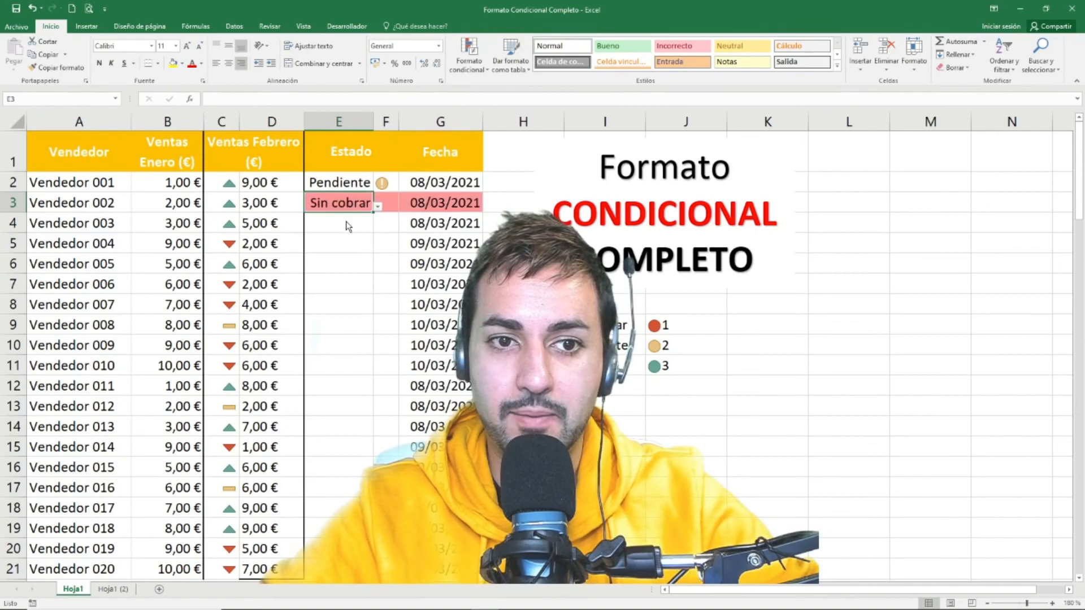
left_click_drag(56, 202, 360, 204)
Choose Sin cobrar as the Estado of Vendedor 004 in E5 and Vendedor 006 in E7
left_click(347, 244)
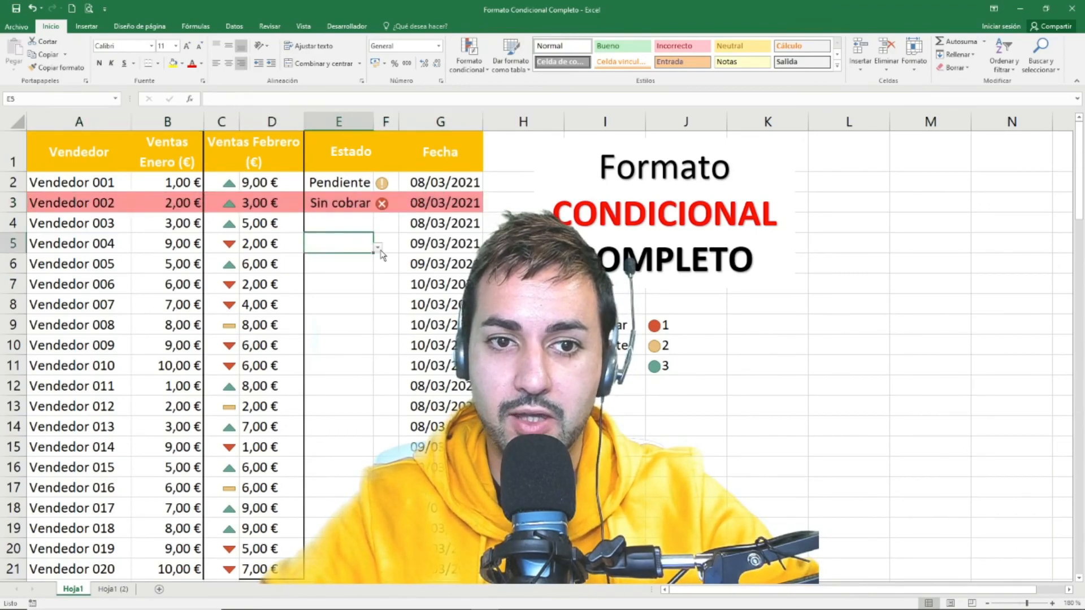
left_click(377, 244)
left_click(305, 260)
left_click(356, 280)
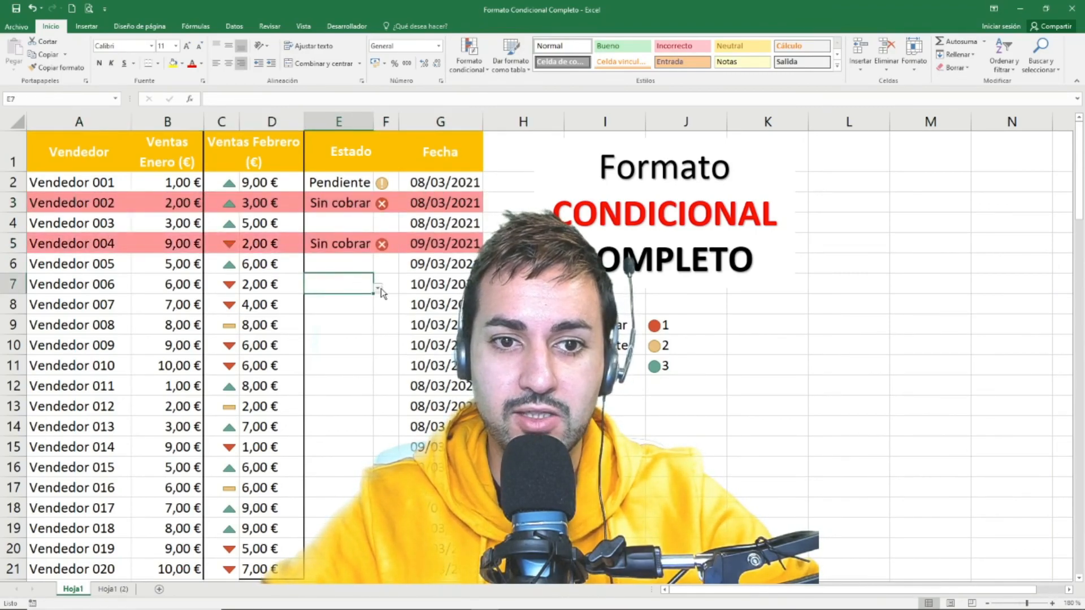
left_click(377, 289)
left_click(292, 301)
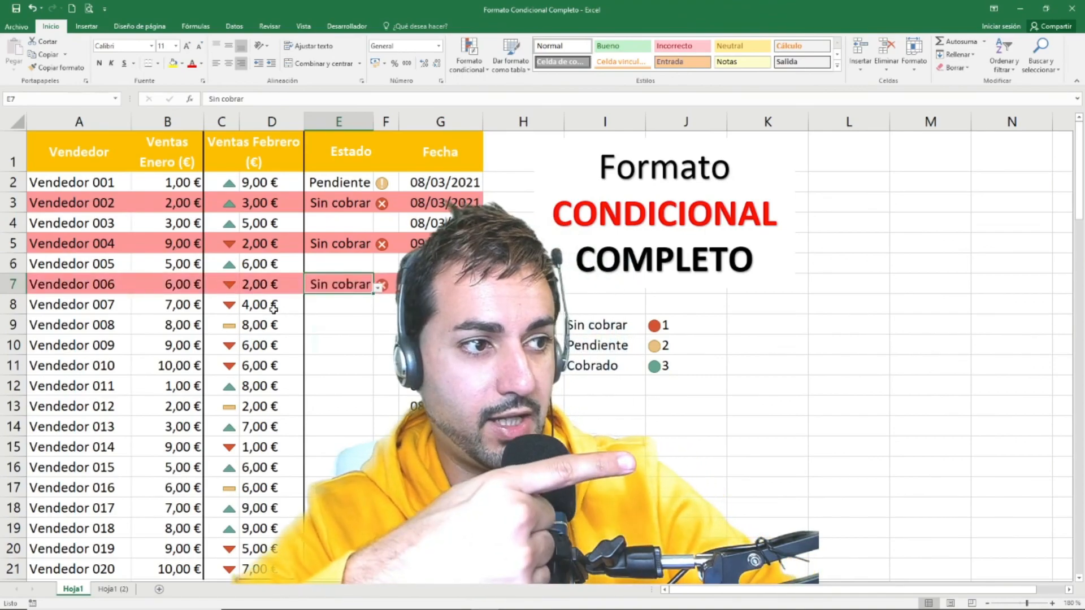